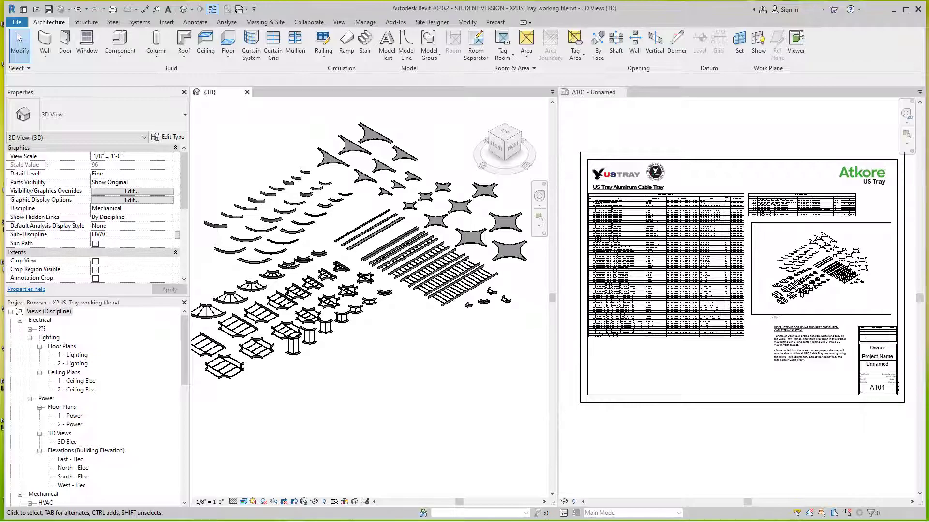
Step: Examine the Cable Tray Fitting Schedule on sheet A101 alongside the modelled fittings in the 3D view
{"action": "scroll", "coordinate": [647, 266], "scroll_direction": "up", "scroll_amount": 7}
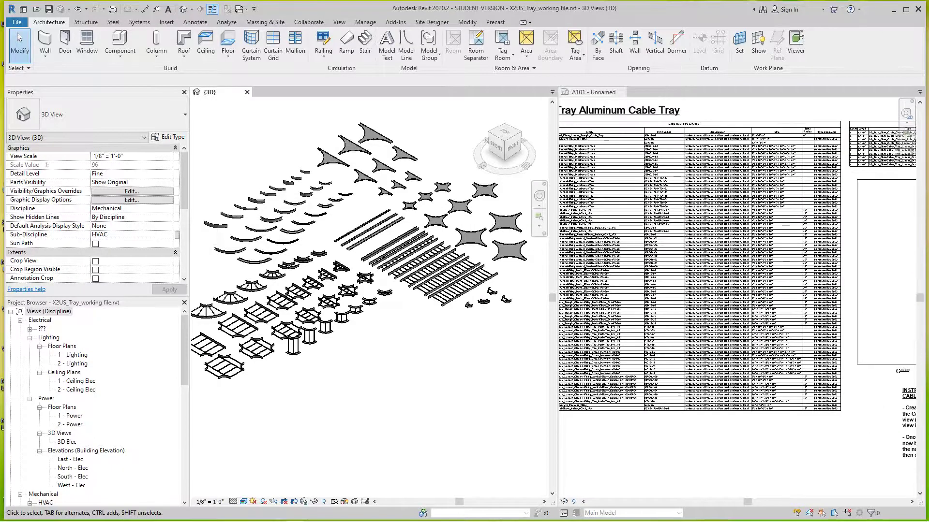
{"action": "left_click", "coordinate": [646, 266]}
{"action": "scroll", "coordinate": [678, 300], "scroll_direction": "down", "scroll_amount": 6}
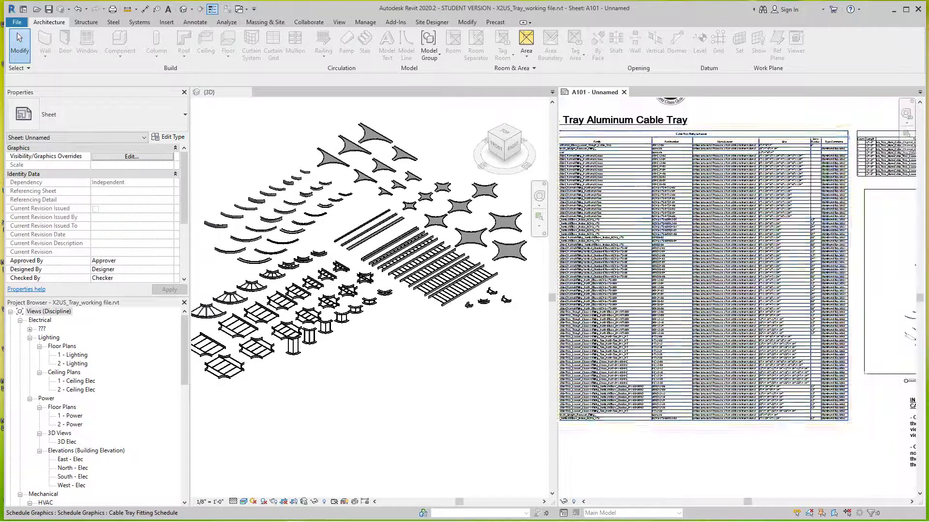
{"action": "scroll", "coordinate": [740, 297], "scroll_direction": "up", "scroll_amount": 6}
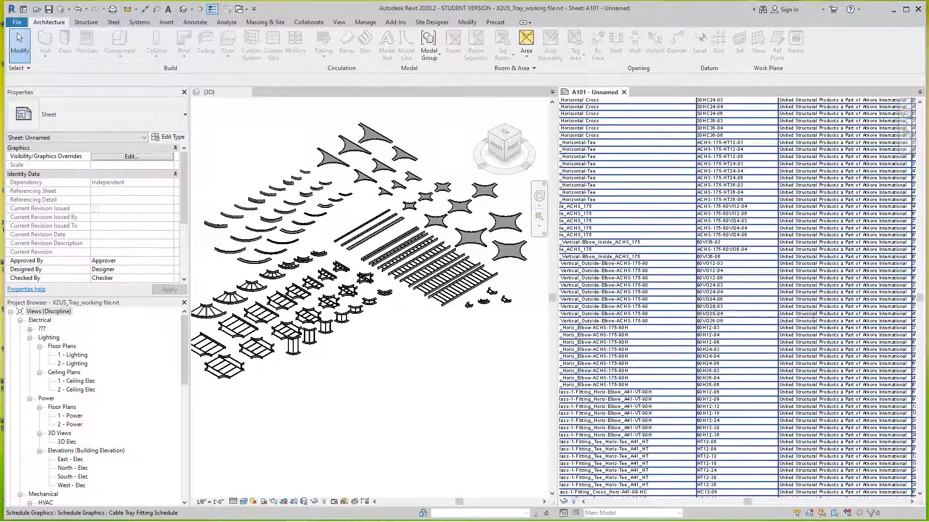
{"action": "middle_click_drag", "start_coordinate": [740, 298], "coordinate": [794, 260]}
{"action": "scroll", "coordinate": [339, 290], "scroll_direction": "up", "scroll_amount": 2}
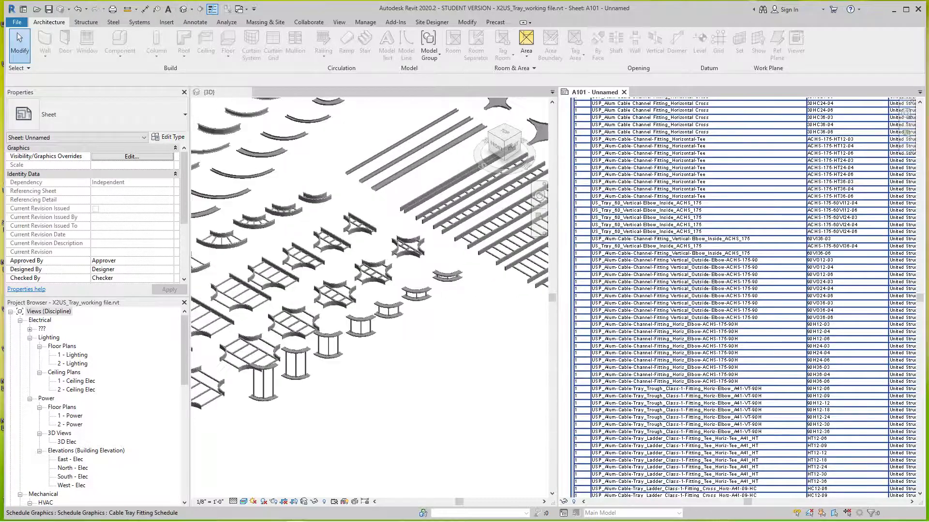
{"action": "scroll", "coordinate": [384, 346], "scroll_direction": "down", "scroll_amount": 2}
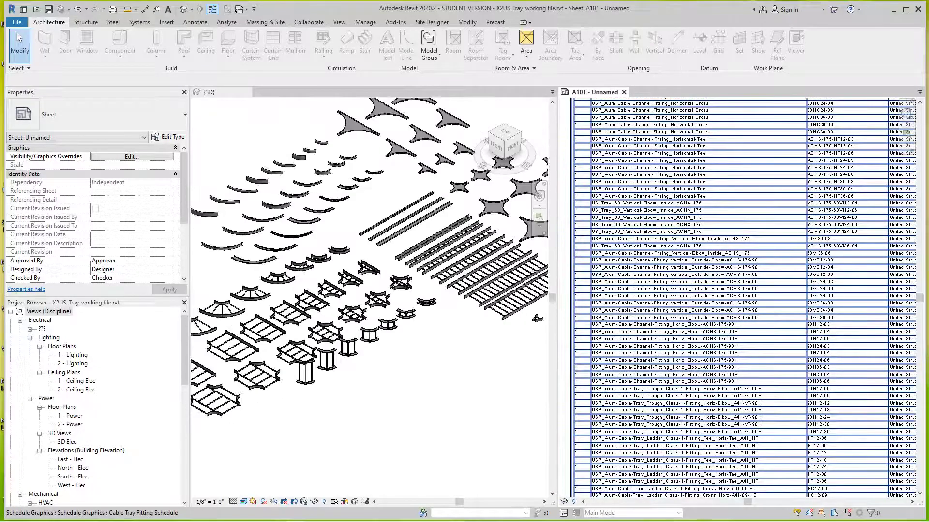
{"action": "scroll", "coordinate": [385, 348], "scroll_direction": "down", "scroll_amount": 2}
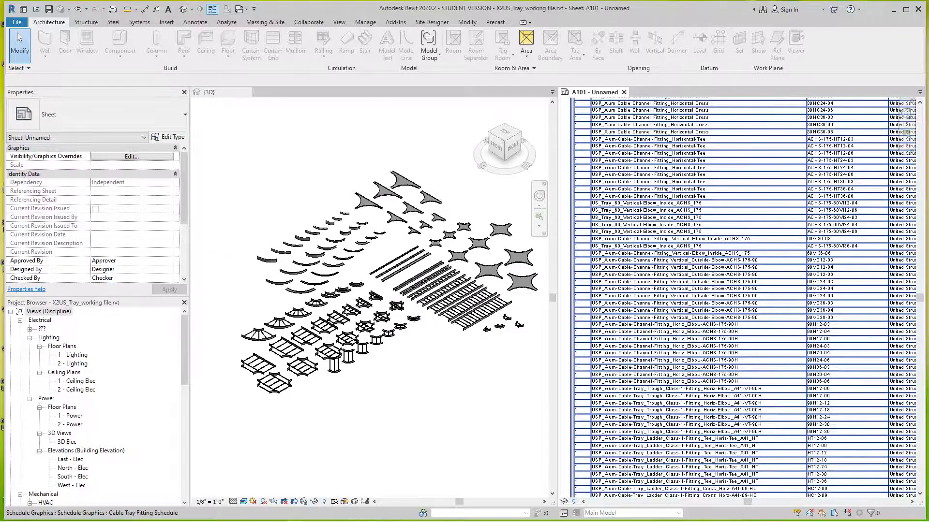
{"action": "scroll", "coordinate": [618, 402], "scroll_direction": "down", "scroll_amount": 3}
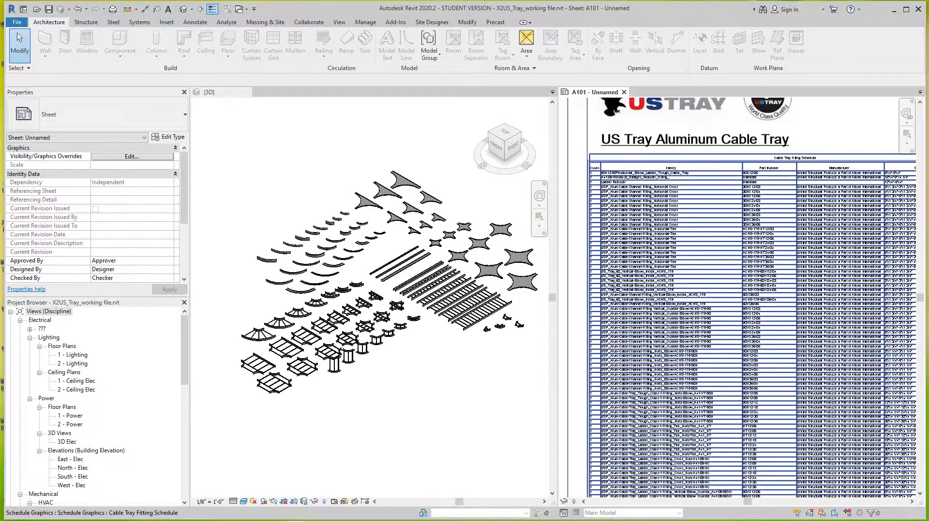
{"action": "scroll", "coordinate": [682, 421], "scroll_direction": "down", "scroll_amount": 2}
{"action": "scroll", "coordinate": [387, 290], "scroll_direction": "down", "scroll_amount": 3}
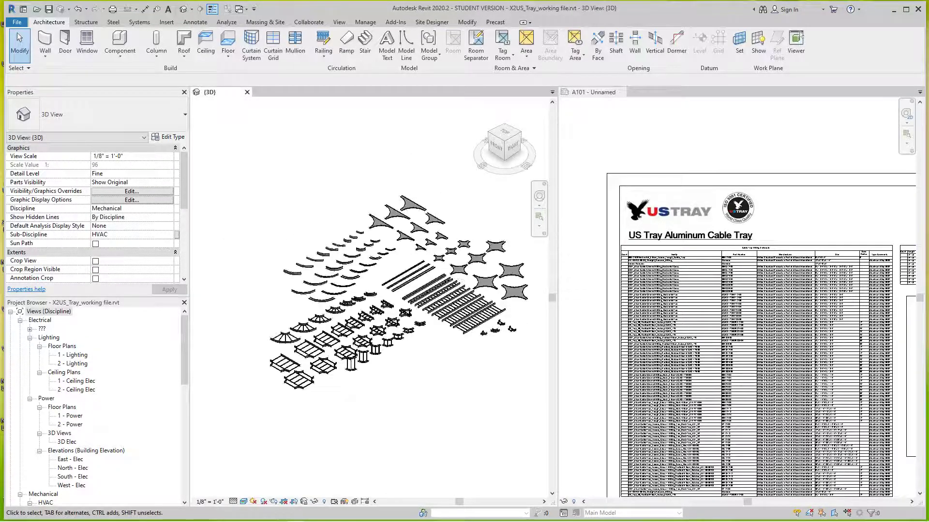
Step: Examine the straight ladder cable trays in the 3D view, including their side rails and rungs up close
{"action": "scroll", "coordinate": [445, 278], "scroll_direction": "up", "scroll_amount": 2}
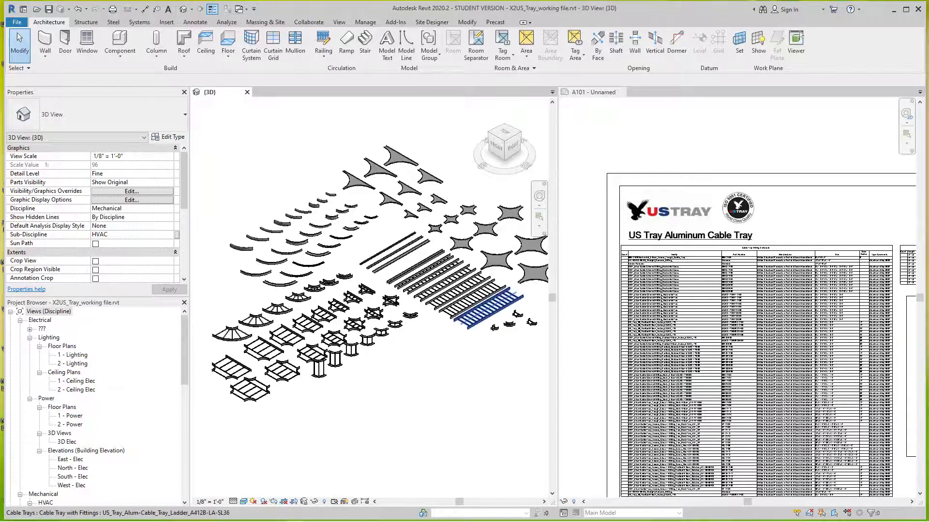
{"action": "scroll", "coordinate": [428, 315], "scroll_direction": "up", "scroll_amount": 3}
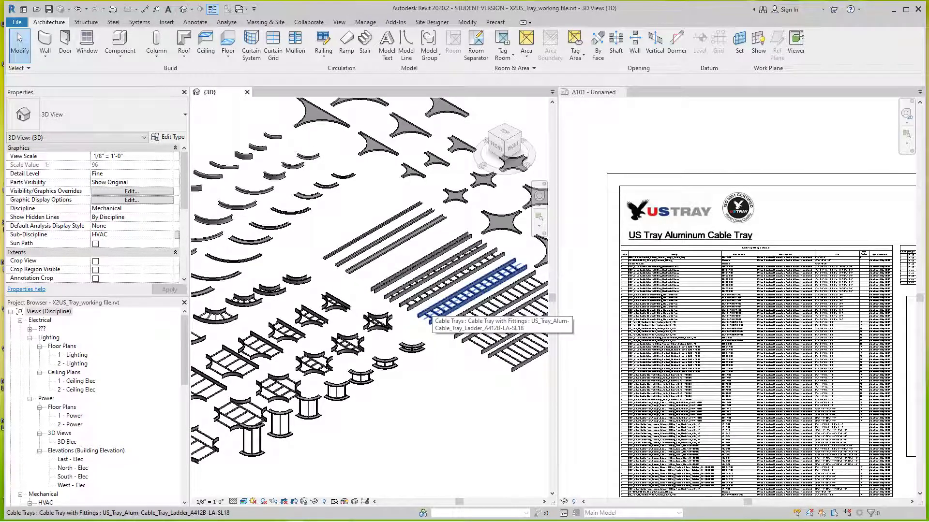
{"action": "scroll", "coordinate": [428, 314], "scroll_direction": "up", "scroll_amount": 2}
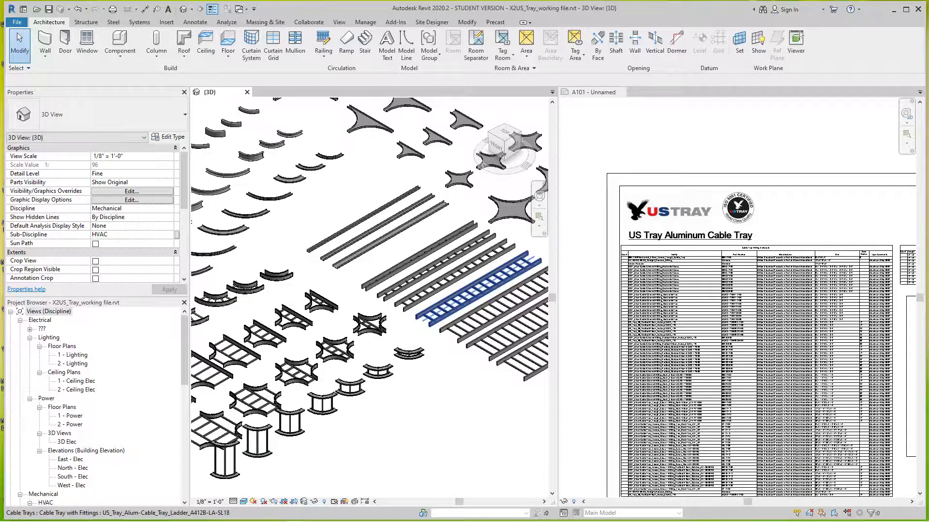
{"action": "scroll", "coordinate": [429, 314], "scroll_direction": "down", "scroll_amount": 4}
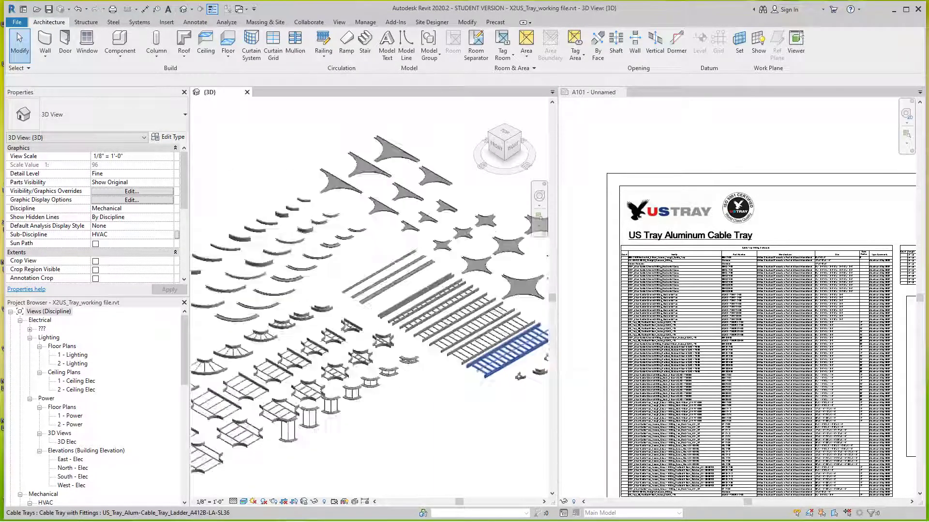
{"action": "scroll", "coordinate": [542, 358], "scroll_direction": "up", "scroll_amount": 6}
{"action": "scroll", "coordinate": [542, 358], "scroll_direction": "down", "scroll_amount": 4}
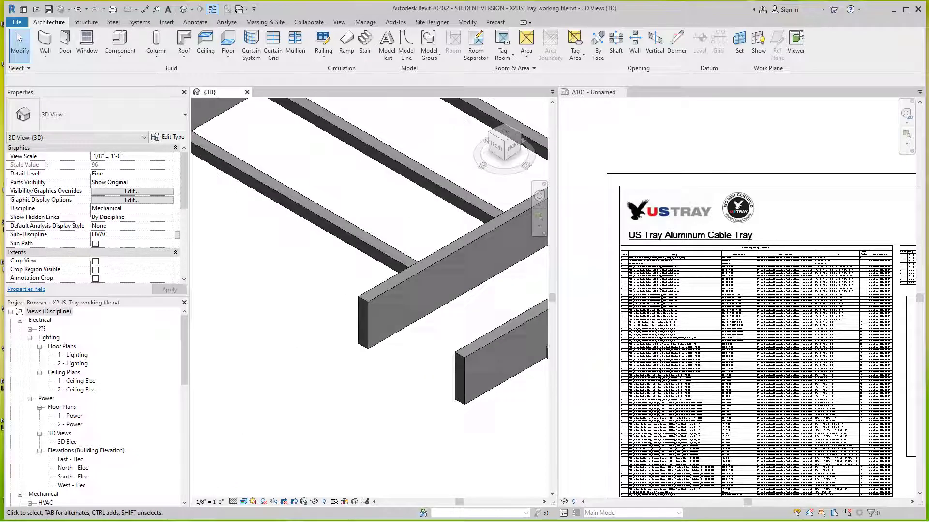
{"action": "scroll", "coordinate": [372, 333], "scroll_direction": "down", "scroll_amount": 4}
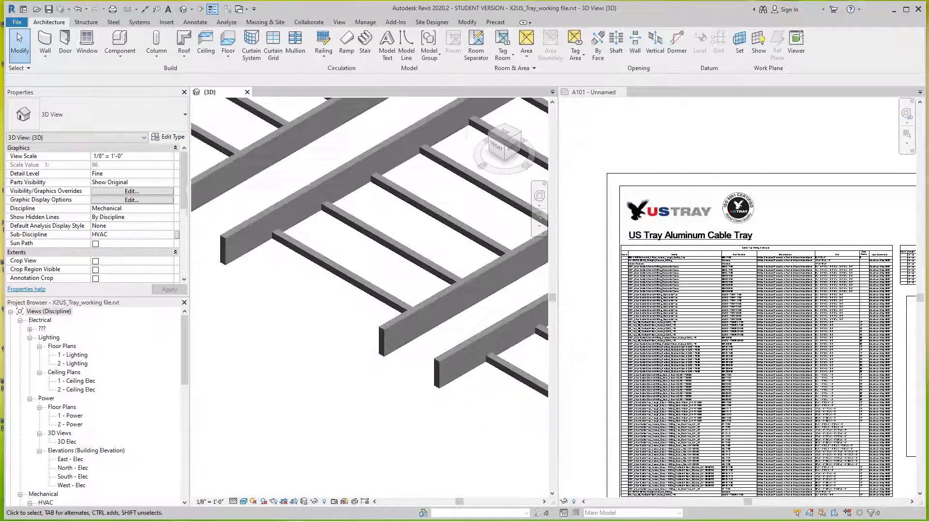
{"action": "scroll", "coordinate": [378, 331], "scroll_direction": "down", "scroll_amount": 5}
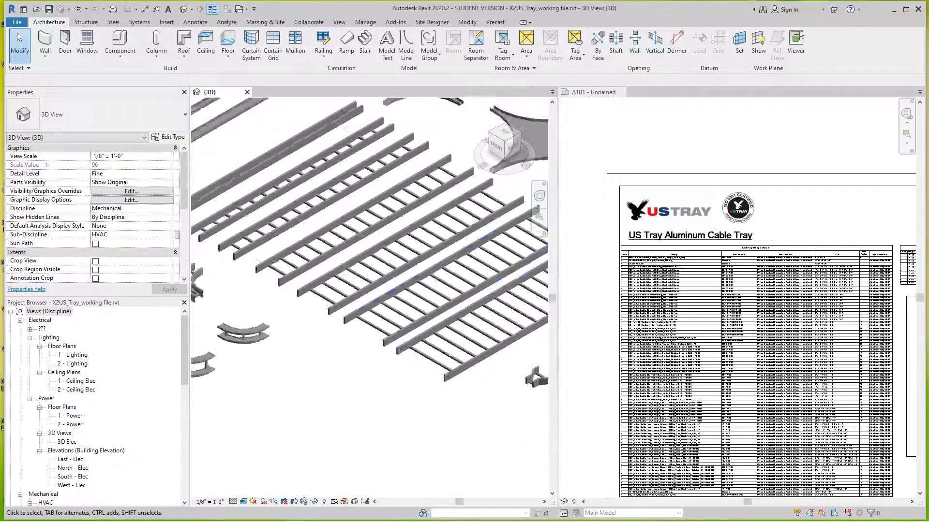
{"action": "scroll", "coordinate": [709, 416], "scroll_direction": "down", "scroll_amount": 6}
Step: Read the Cable Tray Schedule on sheet A101, covering its type, manufacturer and size columns
{"action": "scroll", "coordinate": [686, 357], "scroll_direction": "up", "scroll_amount": 6}
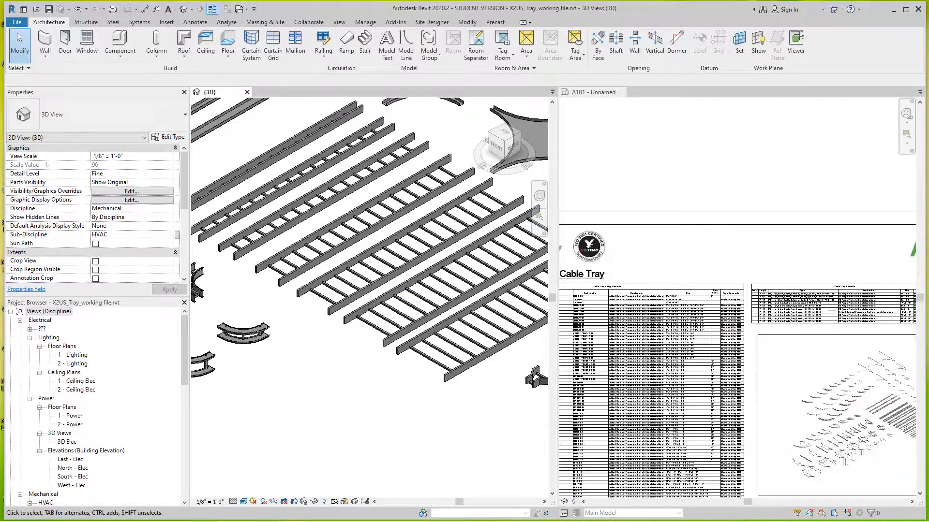
{"action": "scroll", "coordinate": [797, 307], "scroll_direction": "down", "scroll_amount": 3}
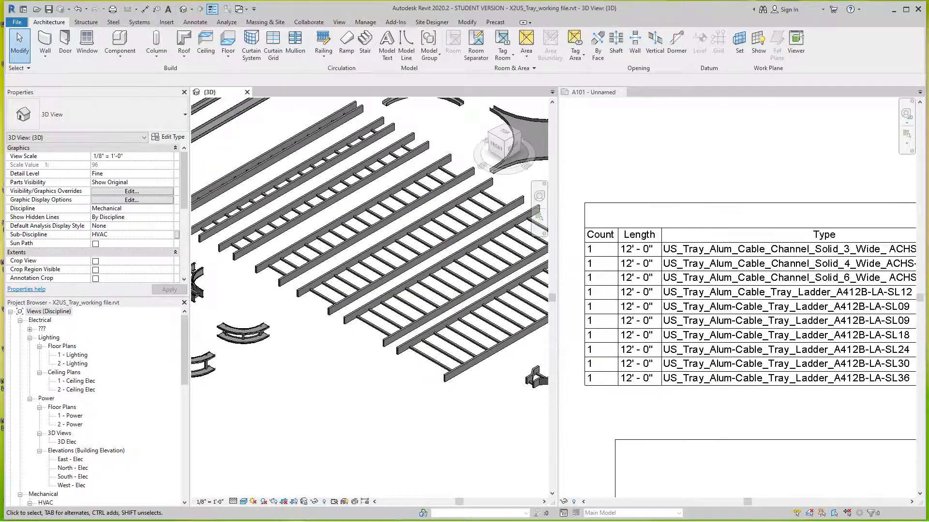
{"action": "left_click", "coordinate": [797, 307]}
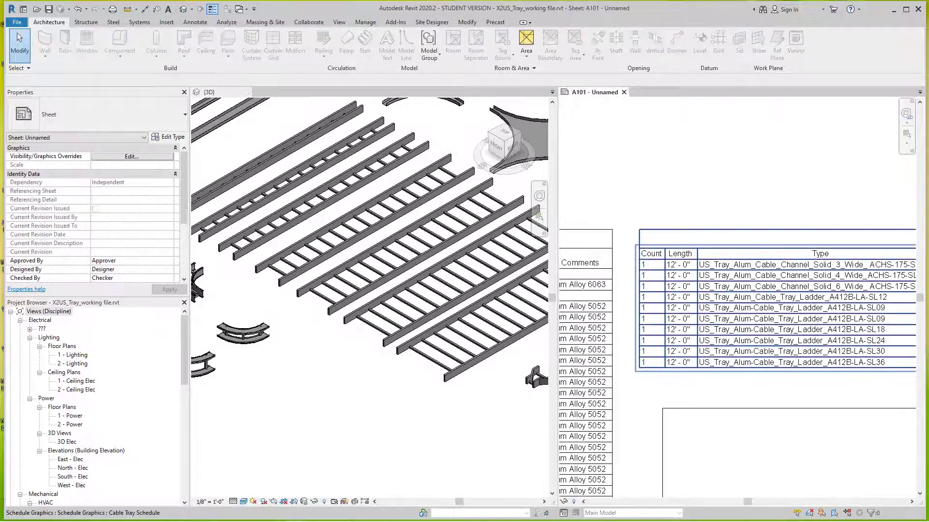
{"action": "scroll", "coordinate": [778, 307], "scroll_direction": "down", "scroll_amount": 1}
{"action": "middle_click_drag", "start_coordinate": [778, 307], "coordinate": [687, 296]}
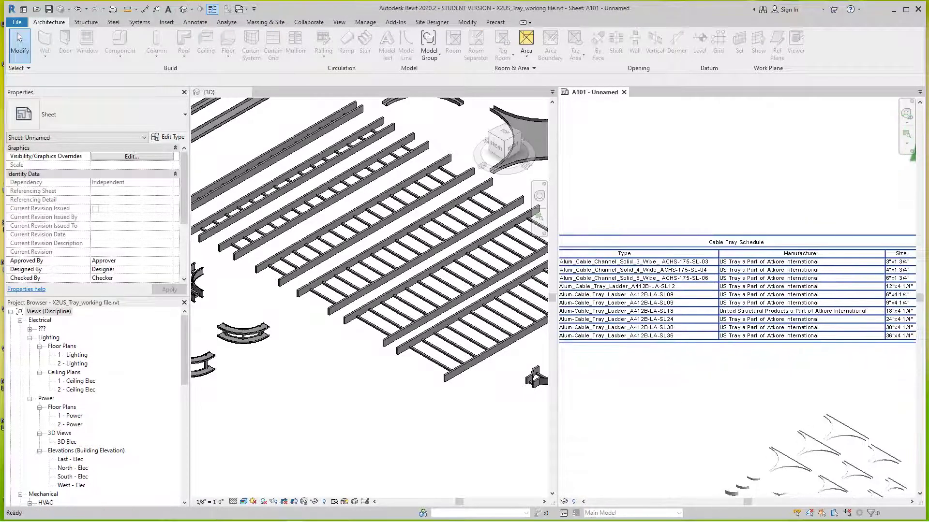
{"action": "scroll", "coordinate": [788, 312], "scroll_direction": "down", "scroll_amount": 2}
{"action": "scroll", "coordinate": [360, 417], "scroll_direction": "down", "scroll_amount": 5}
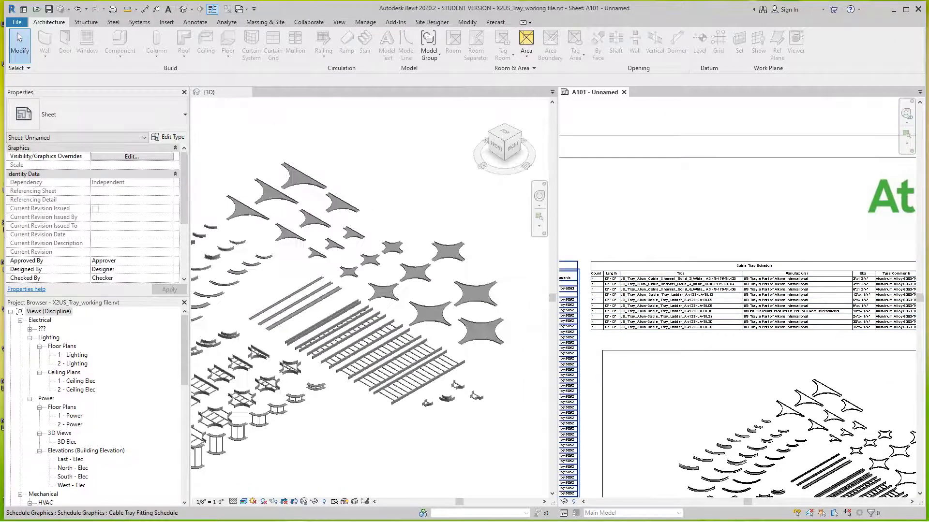
Step: Review the 3D viewport and the instructions for using the preconfigured cable tray system on sheet A101
{"action": "scroll", "coordinate": [737, 300], "scroll_direction": "down", "scroll_amount": 3}
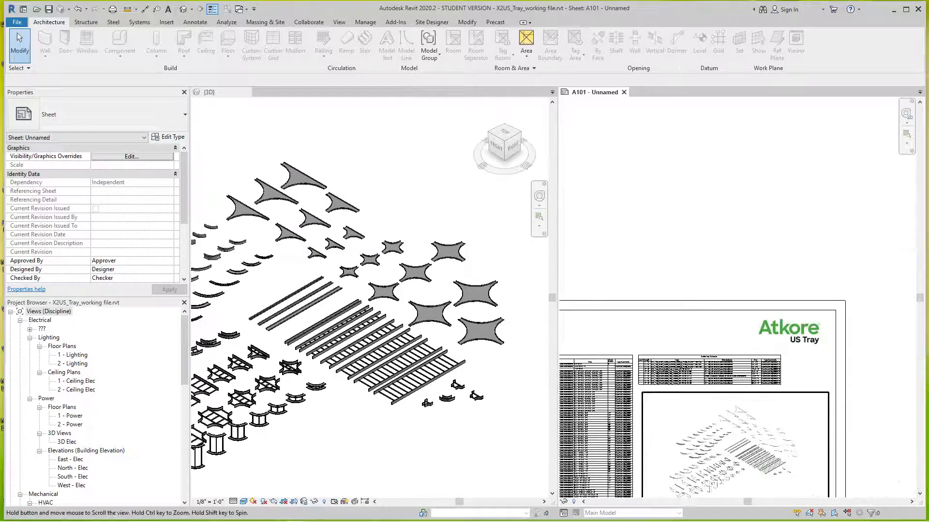
{"action": "middle_click_drag", "start_coordinate": [738, 363], "coordinate": [821, 241]}
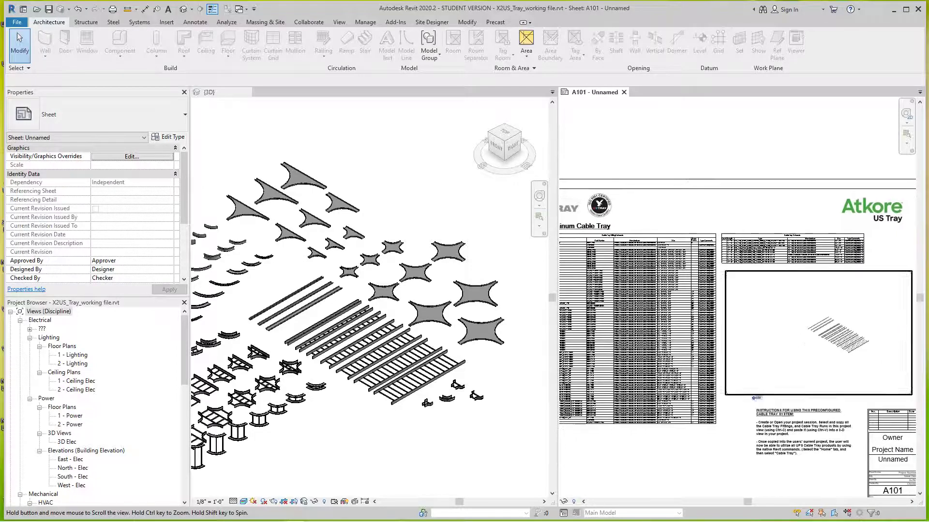
{"action": "scroll", "coordinate": [756, 302], "scroll_direction": "down", "scroll_amount": 1}
{"action": "scroll", "coordinate": [756, 302], "scroll_direction": "up", "scroll_amount": 2}
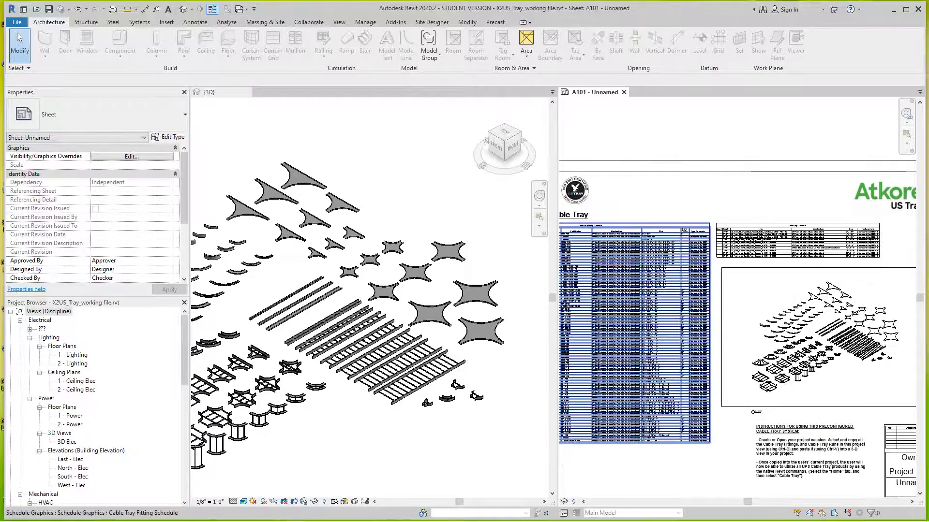
{"action": "scroll", "coordinate": [328, 424], "scroll_direction": "down", "scroll_amount": 6}
Step: Look over the complete set of cable trays and fittings in the 3D view
{"action": "left_click", "coordinate": [329, 423]}
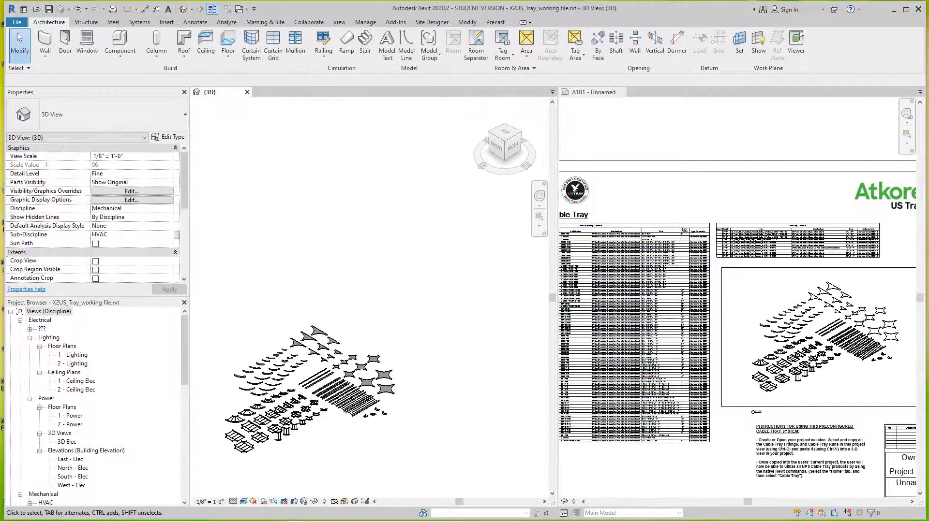
{"action": "scroll", "coordinate": [324, 444], "scroll_direction": "down", "scroll_amount": 2}
{"action": "middle_click_drag", "start_coordinate": [323, 446], "coordinate": [371, 408]}
{"action": "scroll", "coordinate": [371, 408], "scroll_direction": "up", "scroll_amount": 5}
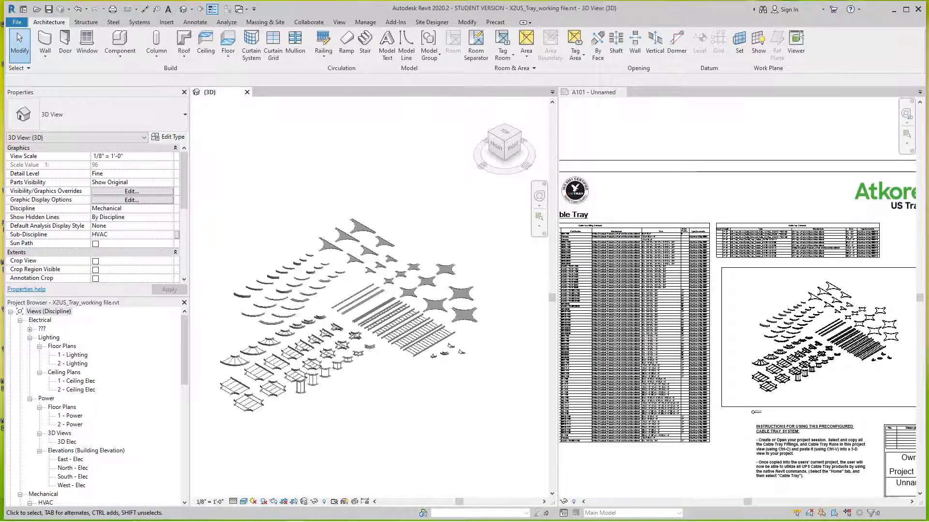
{"action": "scroll", "coordinate": [290, 382], "scroll_direction": "up", "scroll_amount": 3}
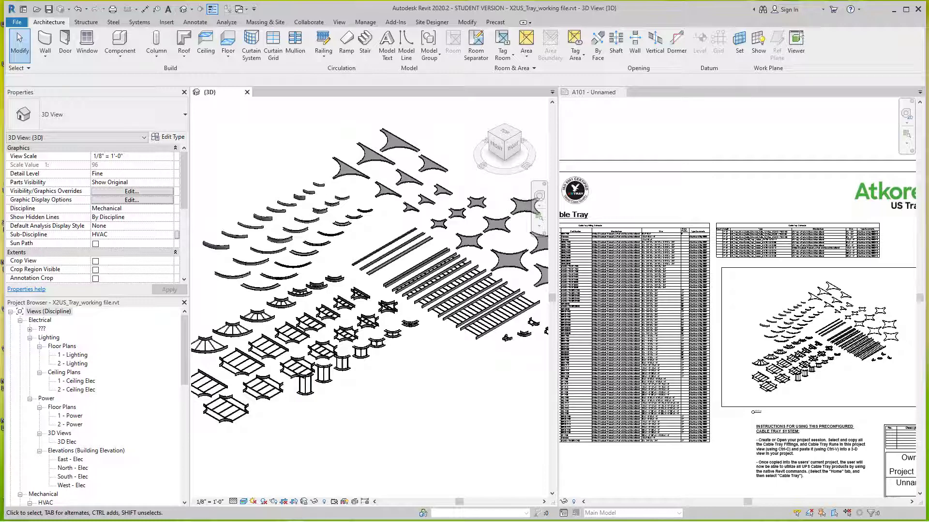
{"action": "scroll", "coordinate": [290, 387], "scroll_direction": "down", "scroll_amount": 3}
{"action": "scroll", "coordinate": [290, 387], "scroll_direction": "up", "scroll_amount": 3}
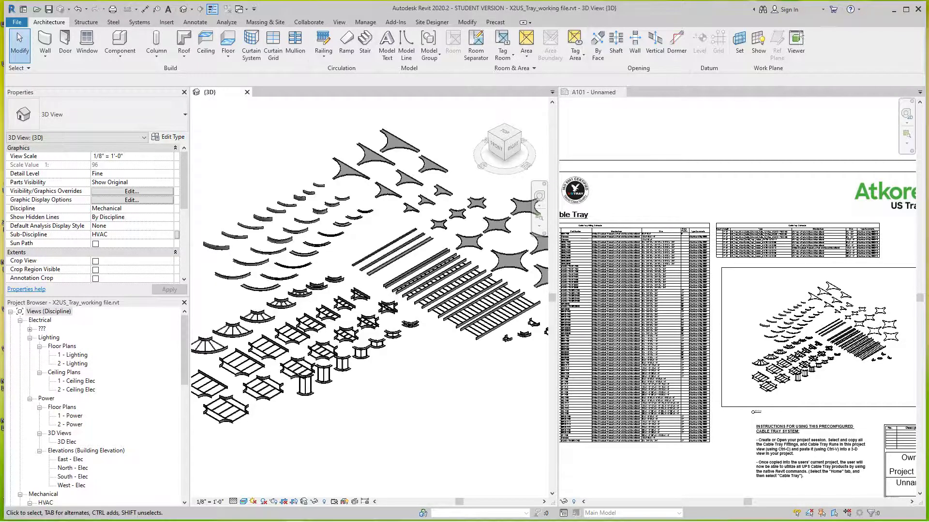
{"action": "scroll", "coordinate": [368, 319], "scroll_direction": "down", "scroll_amount": 3}
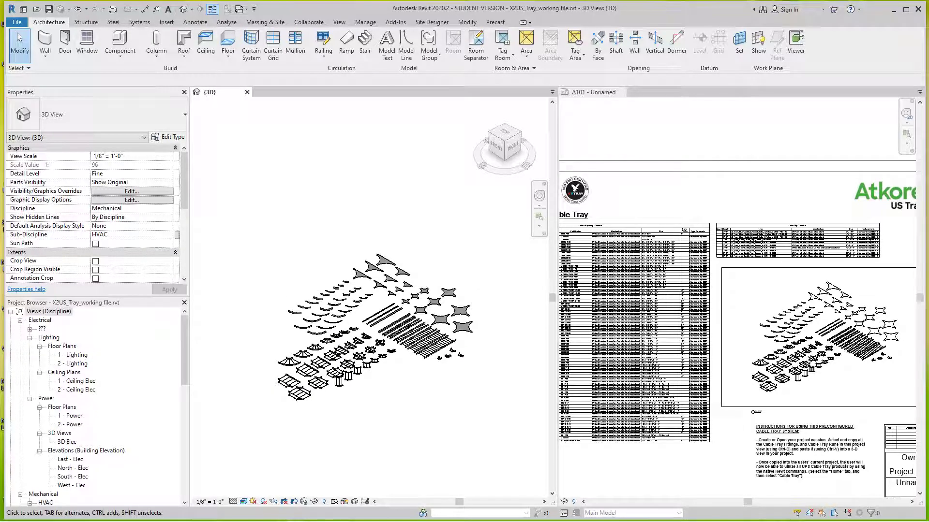
Step: Open the 1 - Power floor plan and find an empty area beside the sample fittings
{"action": "double_click", "coordinate": [70, 415]}
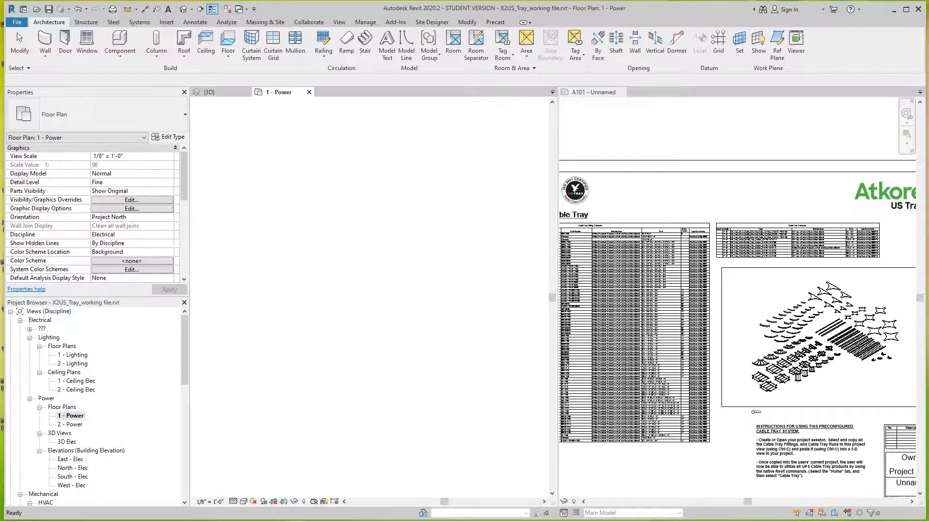
{"action": "scroll", "coordinate": [368, 292], "scroll_direction": "up", "scroll_amount": 5}
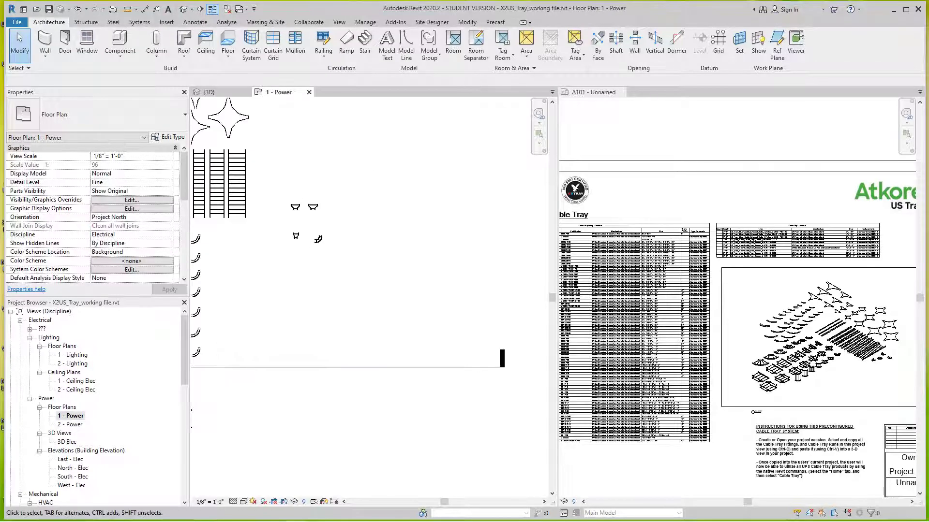
{"action": "middle_click_drag", "start_coordinate": [368, 290], "coordinate": [342, 313]}
{"action": "scroll", "coordinate": [757, 235], "scroll_direction": "up", "scroll_amount": 1}
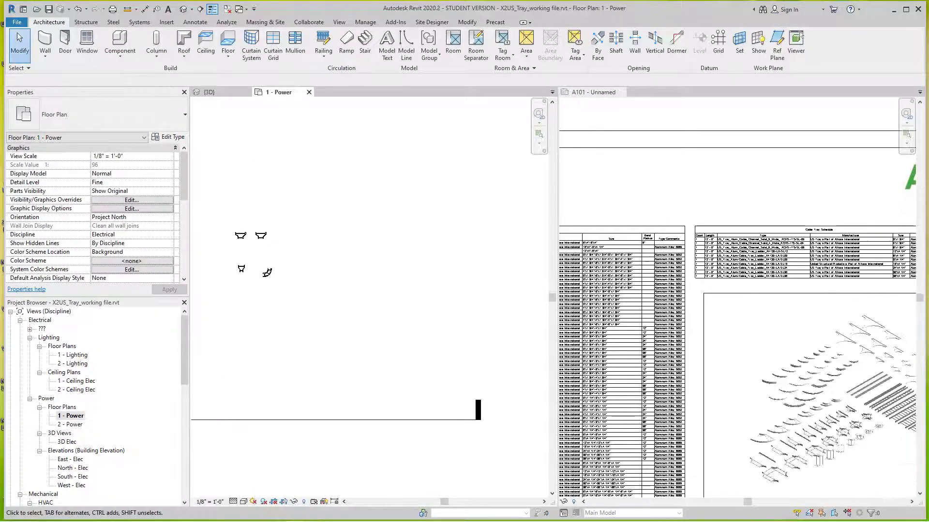
{"action": "scroll", "coordinate": [730, 260], "scroll_direction": "down", "scroll_amount": 1}
{"action": "scroll", "coordinate": [304, 275], "scroll_direction": "up", "scroll_amount": 2}
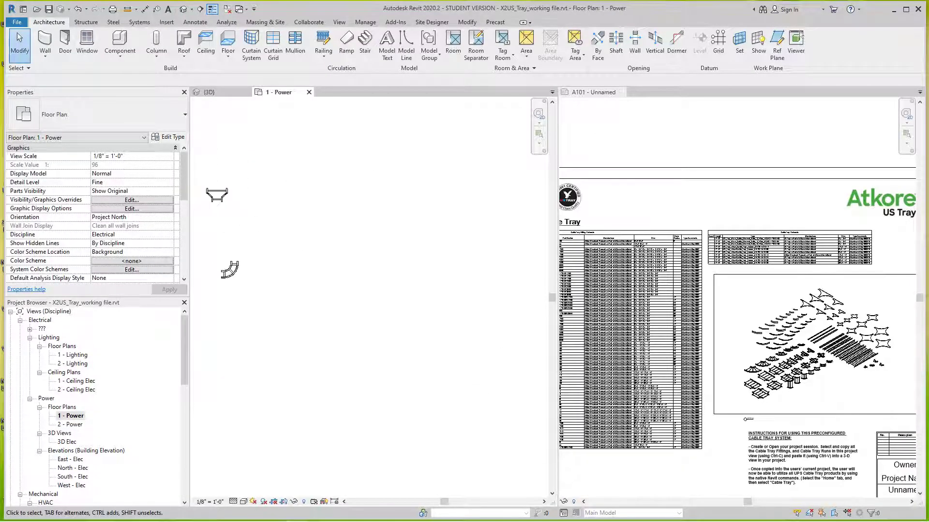
{"action": "middle_click_drag", "start_coordinate": [304, 275], "coordinate": [242, 259]}
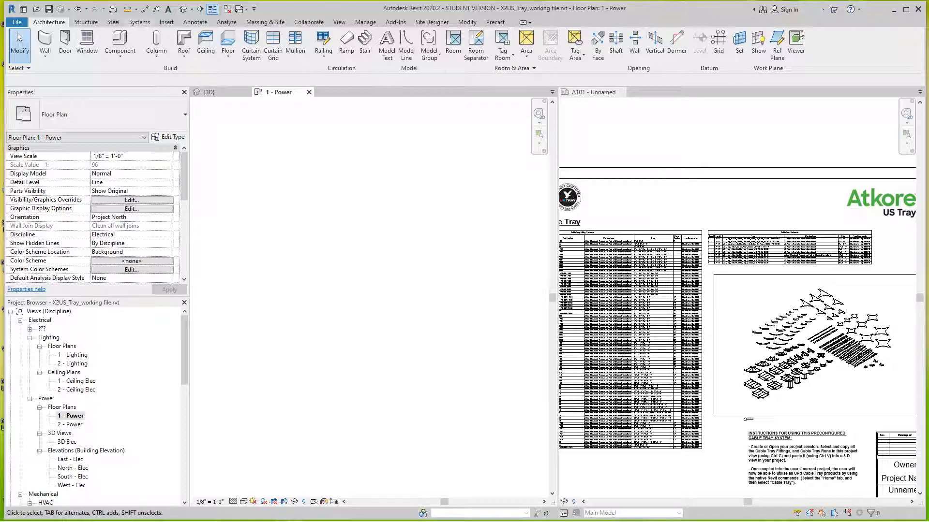
Step: Draw a vertical cable tray run about 3'-10" long using the type US_Tray_Alum-Cable_Tray_Ladder_A412B-LA-SL24
{"action": "left_click", "coordinate": [139, 22]}
{"action": "key", "text": "c"}
{"action": "key", "text": "t"}
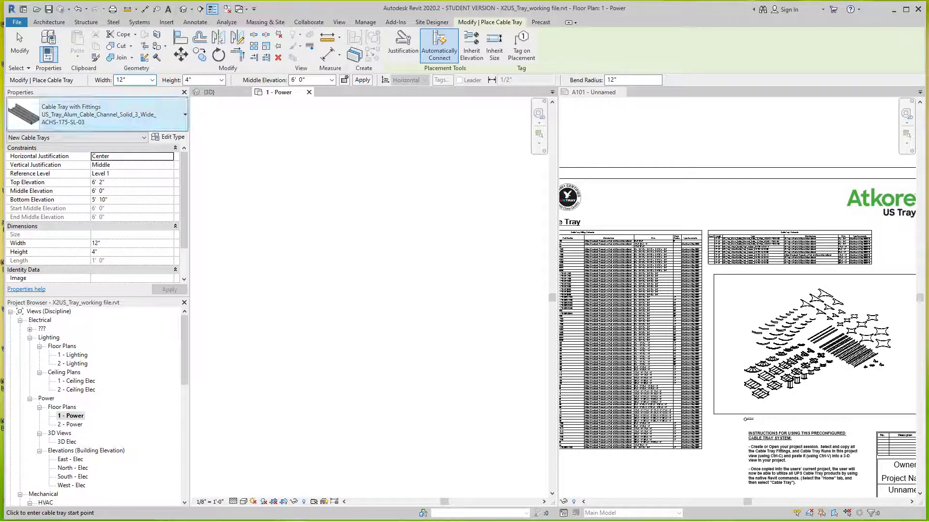
{"action": "left_click", "coordinate": [97, 114]}
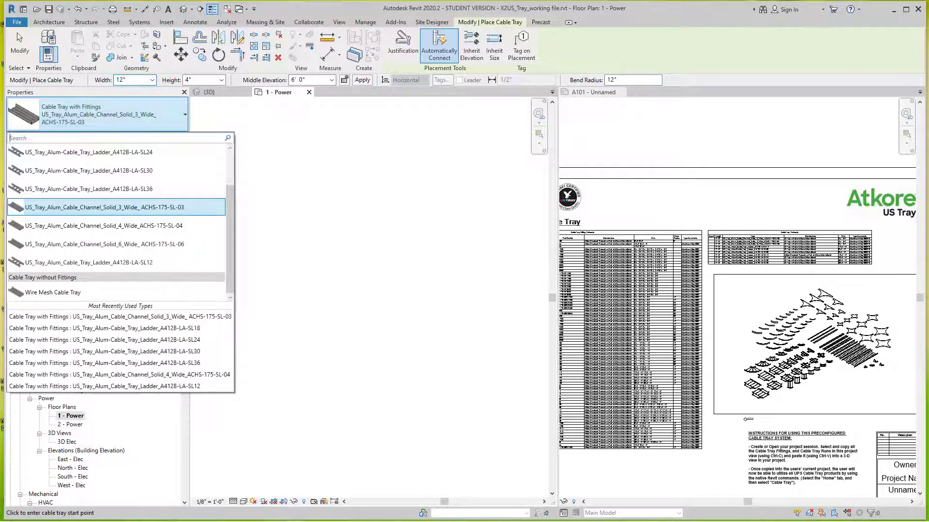
{"action": "scroll", "coordinate": [116, 184], "scroll_direction": "up", "scroll_amount": 3}
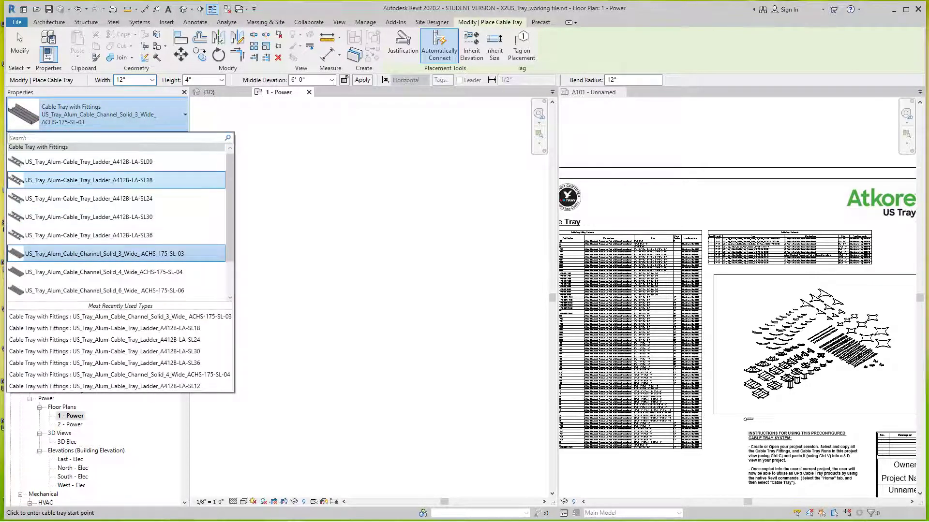
{"action": "scroll", "coordinate": [116, 181], "scroll_direction": "up", "scroll_amount": 1}
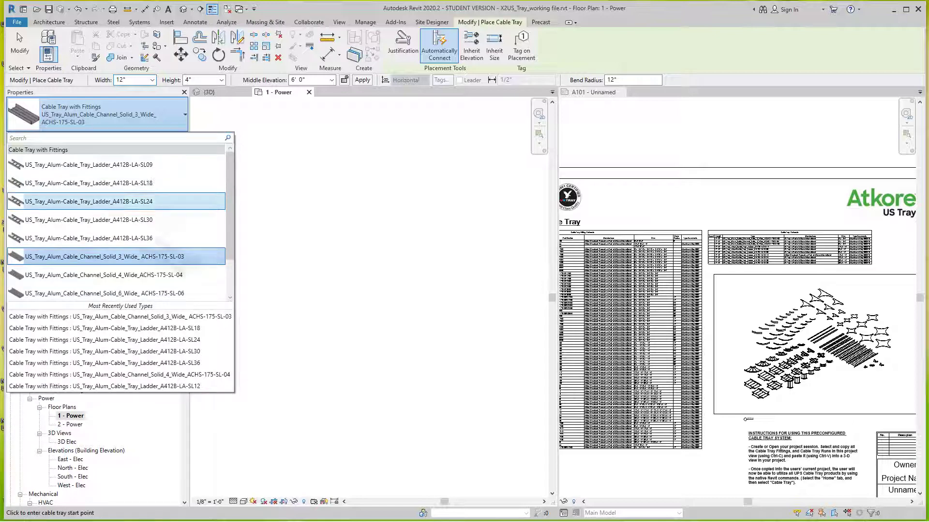
{"action": "left_click", "coordinate": [88, 201]}
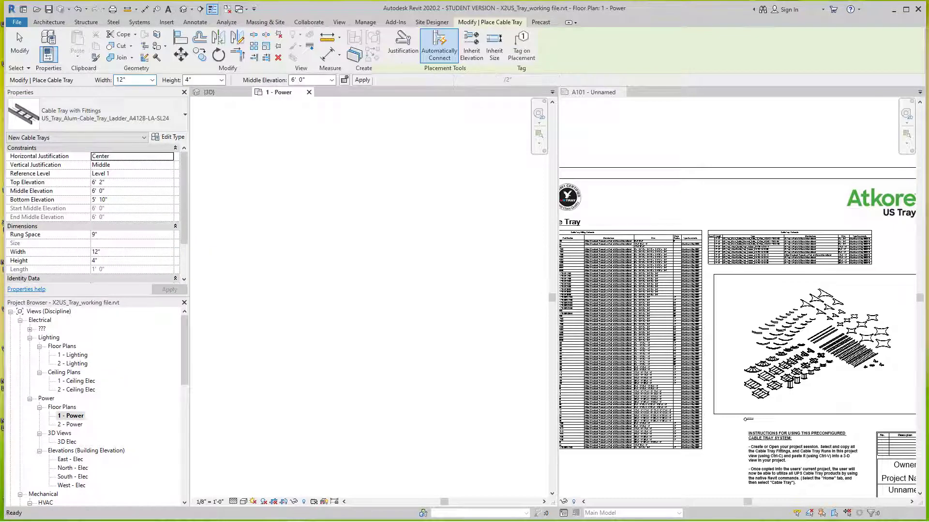
{"action": "left_click", "coordinate": [258, 308]}
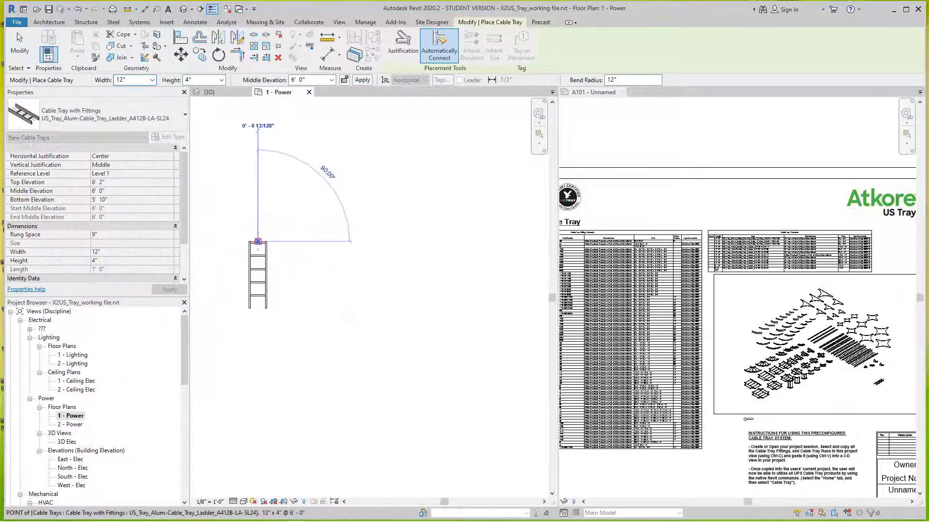
{"action": "right_click", "coordinate": [258, 242]}
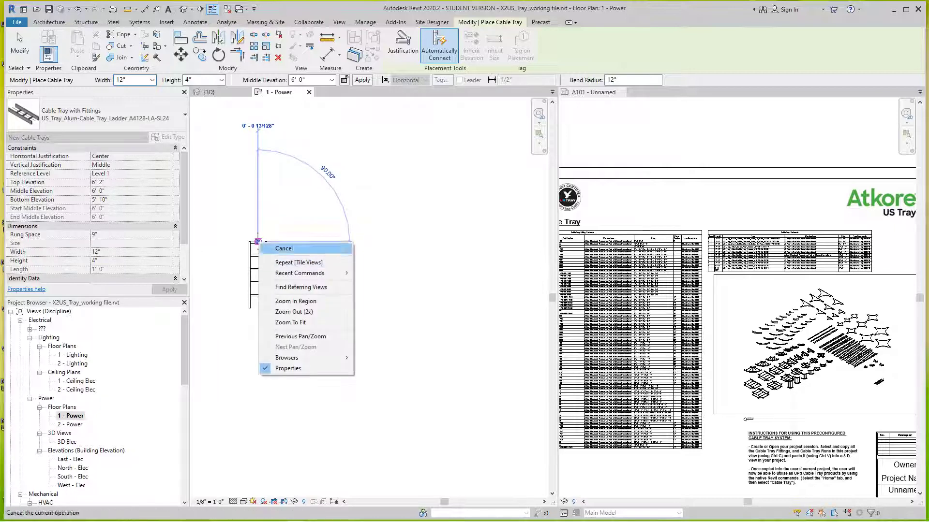
{"action": "left_click", "coordinate": [284, 248]}
{"action": "left_click", "coordinate": [267, 261]}
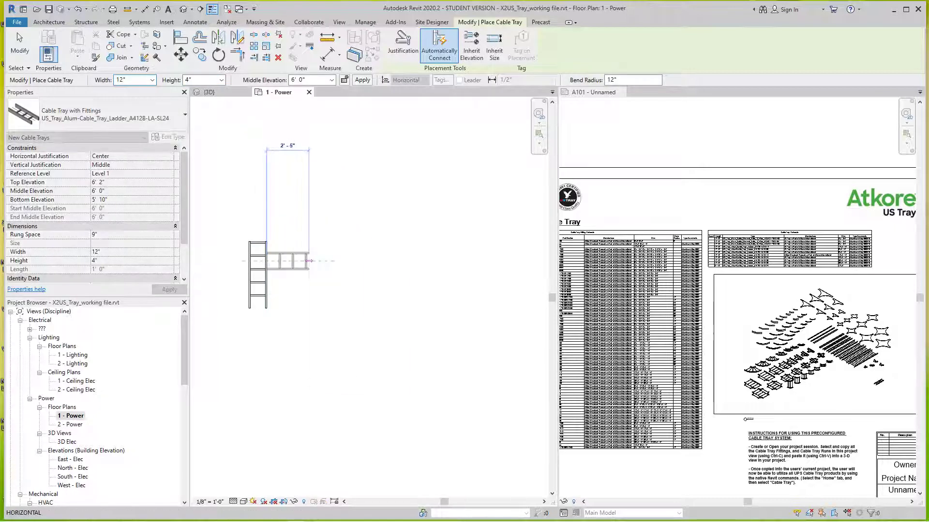
{"action": "right_click", "coordinate": [308, 261]}
{"action": "left_click", "coordinate": [334, 263]}
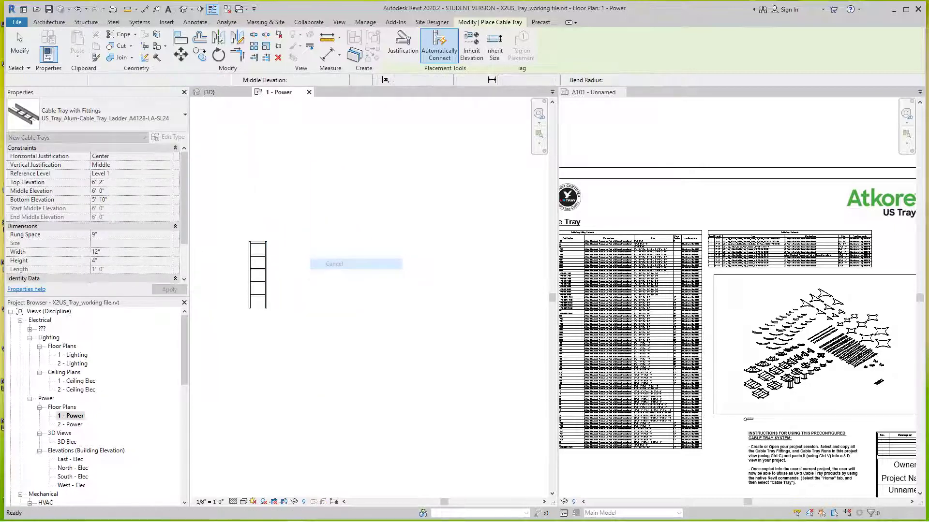
{"action": "right_click", "coordinate": [257, 247]}
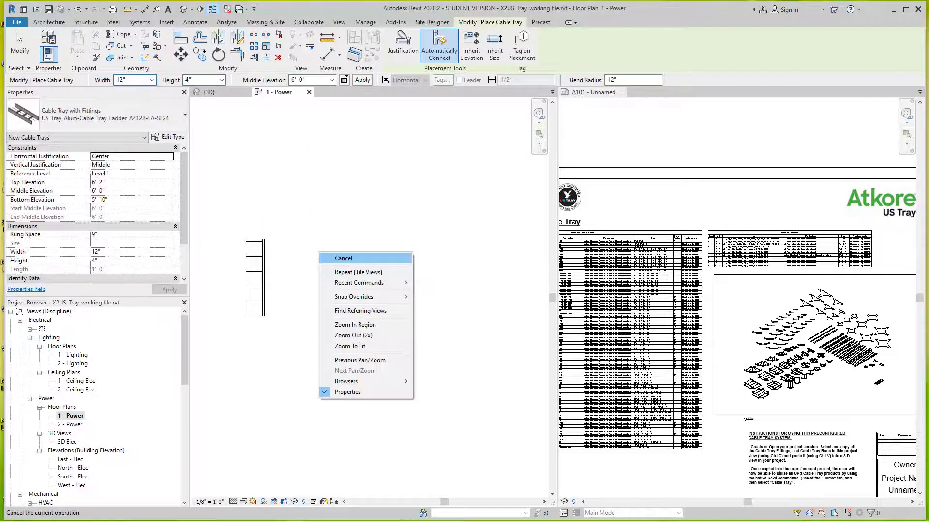
{"action": "left_click", "coordinate": [280, 255]}
Step: Stretch the new ladder tray from its upper end and set its length to 12'
{"action": "left_click", "coordinate": [254, 273]}
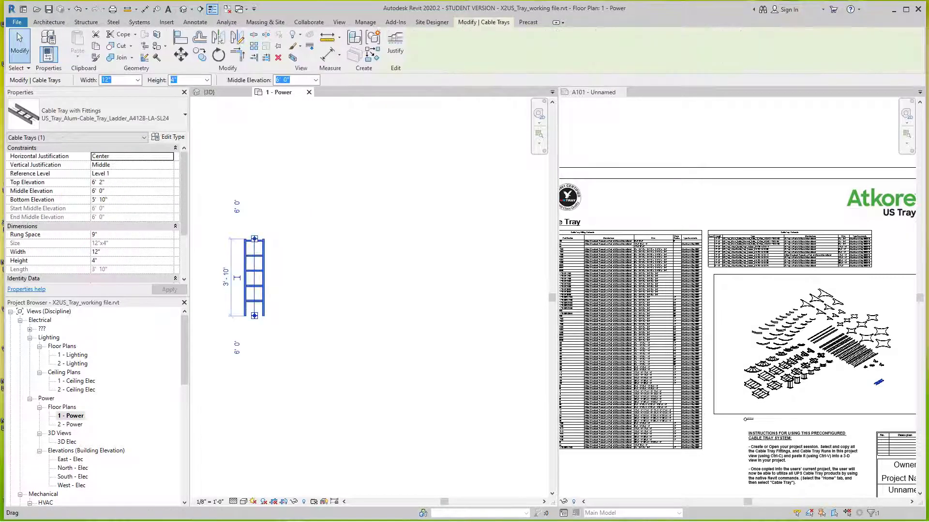
{"action": "left_click_drag", "start_coordinate": [255, 239], "coordinate": [254, 128]}
{"action": "middle_click_drag", "start_coordinate": [254, 128], "coordinate": [249, 209]}
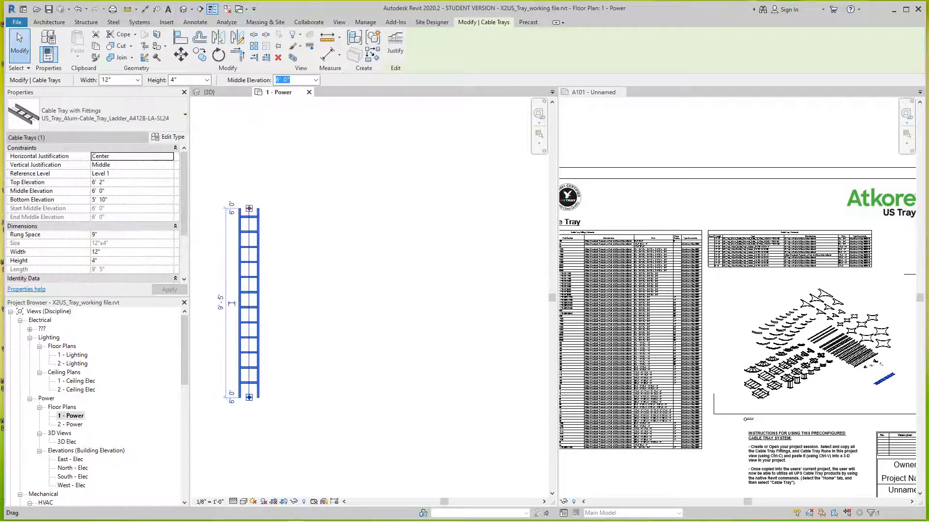
{"action": "left_click", "coordinate": [221, 303]}
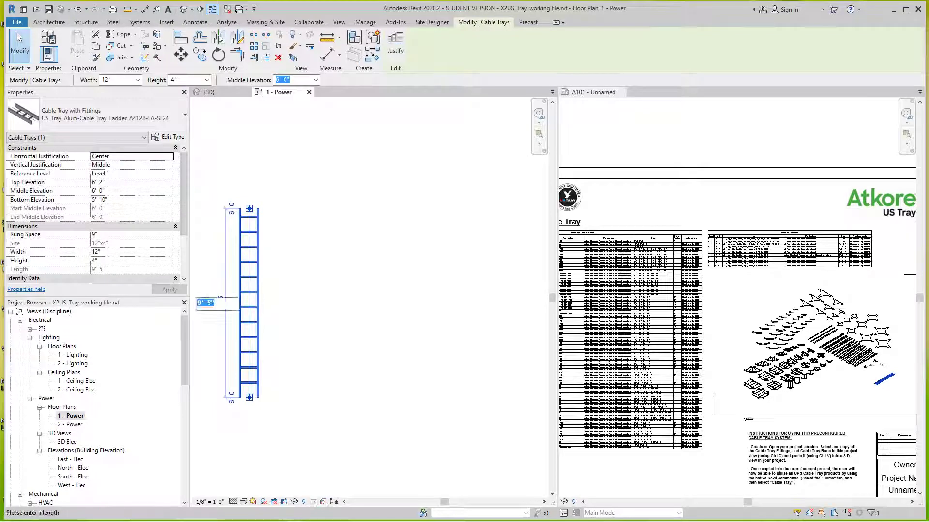
{"action": "type", "text": "12"}
{"action": "key", "text": "Return"}
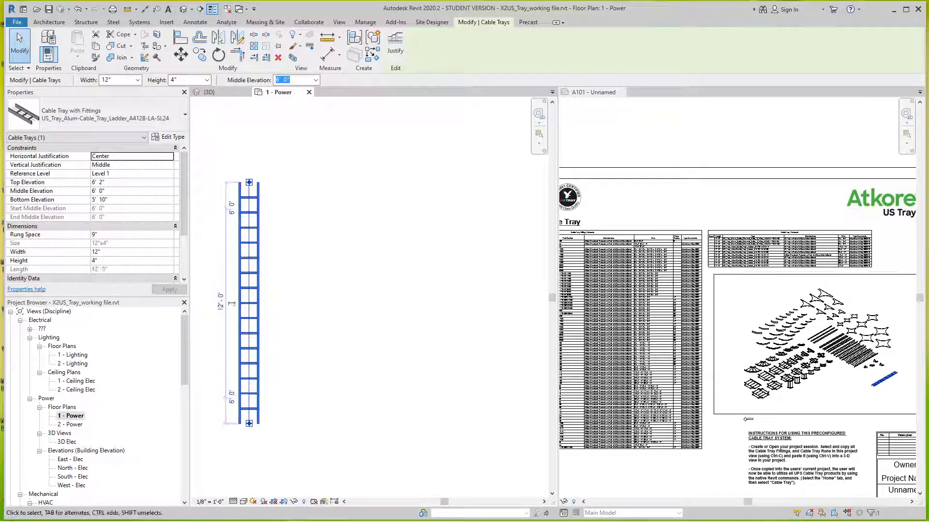
{"action": "key", "text": "Escape"}
Step: In the placed ladder tray's type properties, set Vertical Inside Bend to USP_Alum-Cable-Tray_Ladder_Class-1-Fitting_Vertical-Elbow_Outside_A41-09-90VO: 90VO12-24
{"action": "scroll", "coordinate": [280, 337], "scroll_direction": "down", "scroll_amount": 1}
{"action": "middle_click_drag", "start_coordinate": [280, 337], "coordinate": [325, 349]}
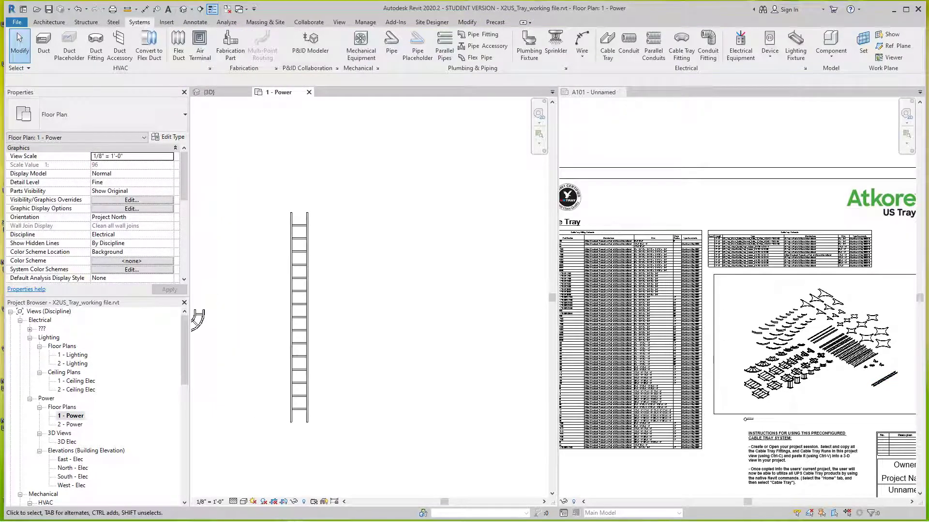
{"action": "scroll", "coordinate": [313, 349], "scroll_direction": "up", "scroll_amount": 1}
{"action": "left_click", "coordinate": [297, 329]}
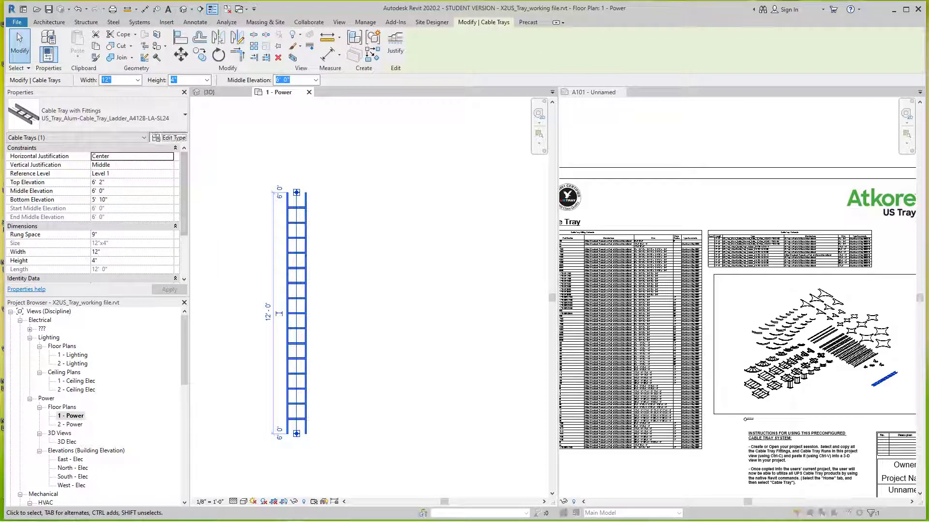
{"action": "left_click", "coordinate": [167, 137]}
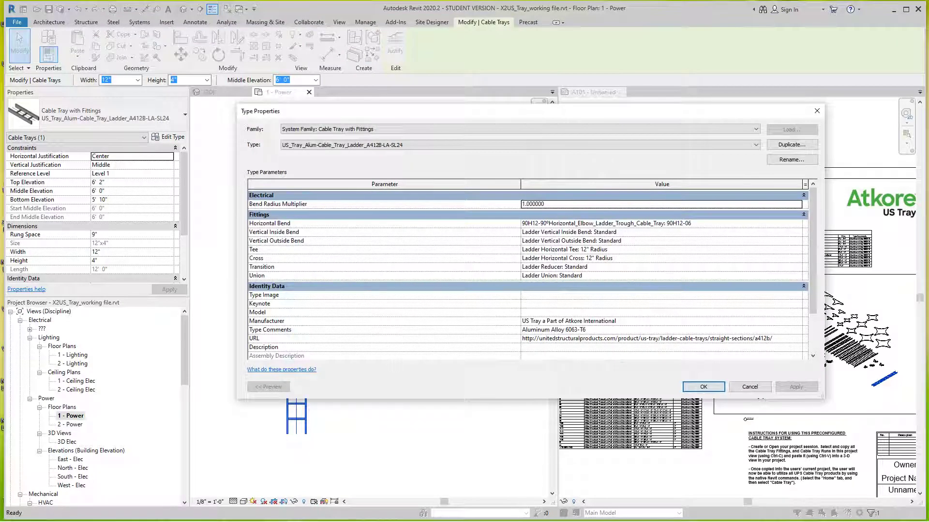
{"action": "left_click", "coordinate": [797, 233]}
{"action": "left_click", "coordinate": [797, 233]}
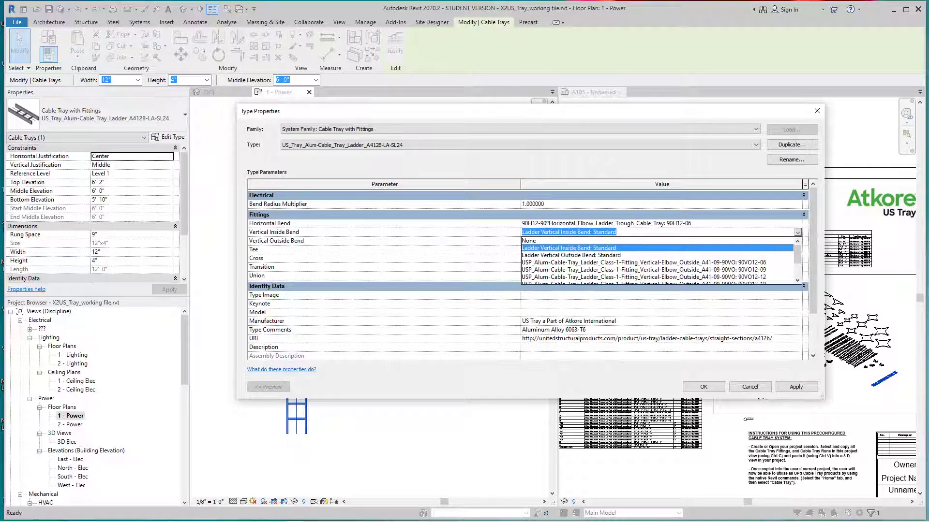
{"action": "key", "text": "Return"}
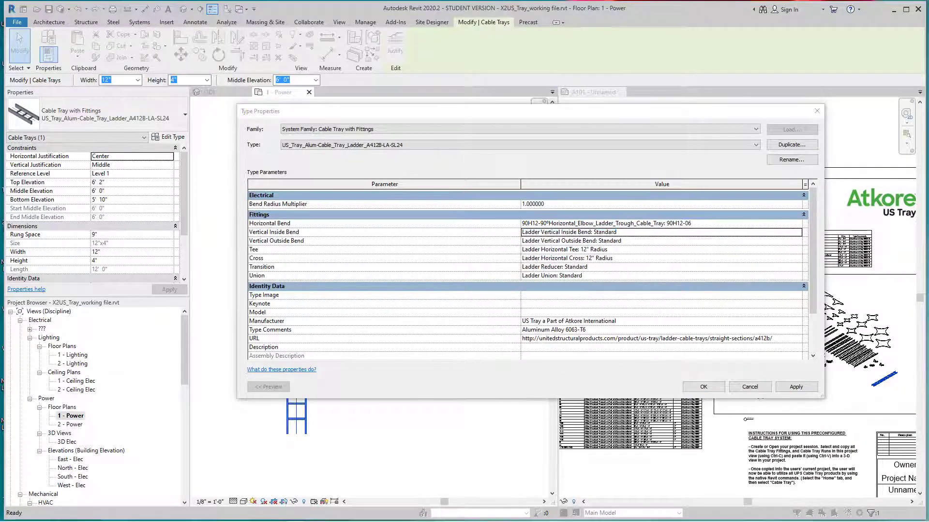
{"action": "left_click", "coordinate": [797, 233]}
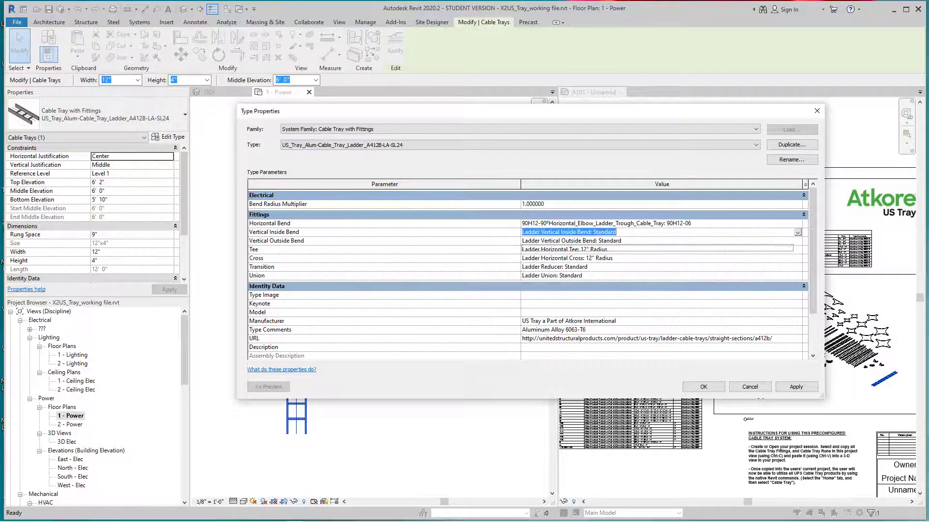
{"action": "left_click", "coordinate": [797, 233]}
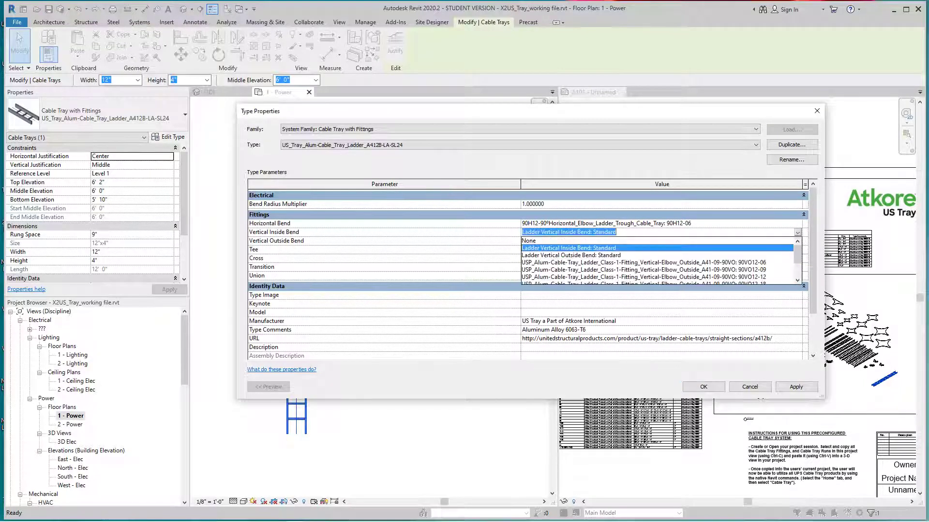
{"action": "key", "text": "Down"}
{"action": "key", "text": "Down"}
{"action": "key", "text": "Down"}
{"action": "key", "text": "Down"}
{"action": "key", "text": "Down"}
{"action": "key", "text": "Down"}
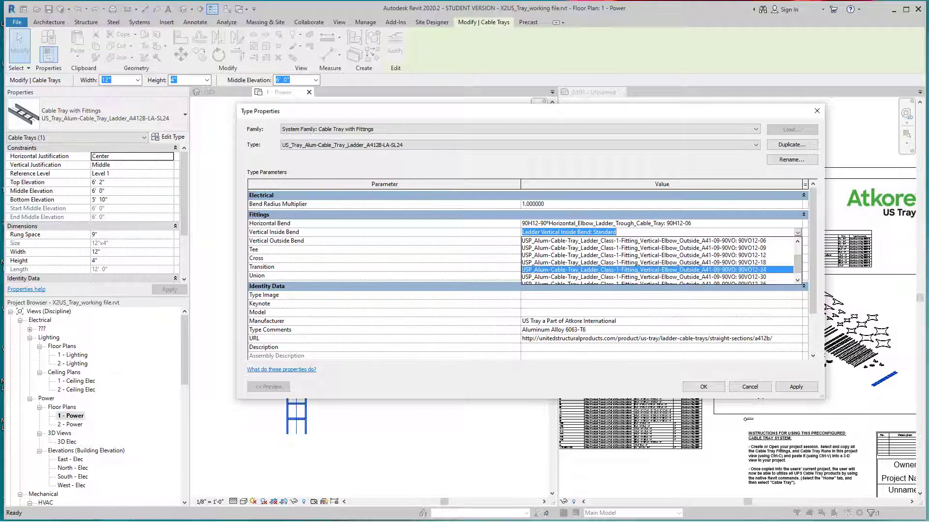
{"action": "key", "text": "Return"}
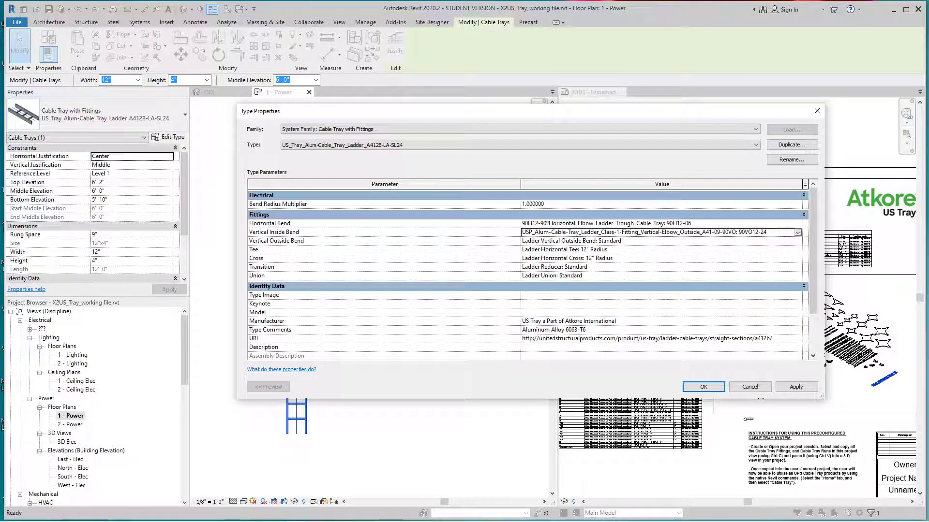
Step: Set the type's Vertical Outside Bend to the A41-09-90VO fitting 90VO12-24 and its Tee to the Horiz-Tee_A41_HT fitting HT12-24
{"action": "left_click", "coordinate": [798, 241]}
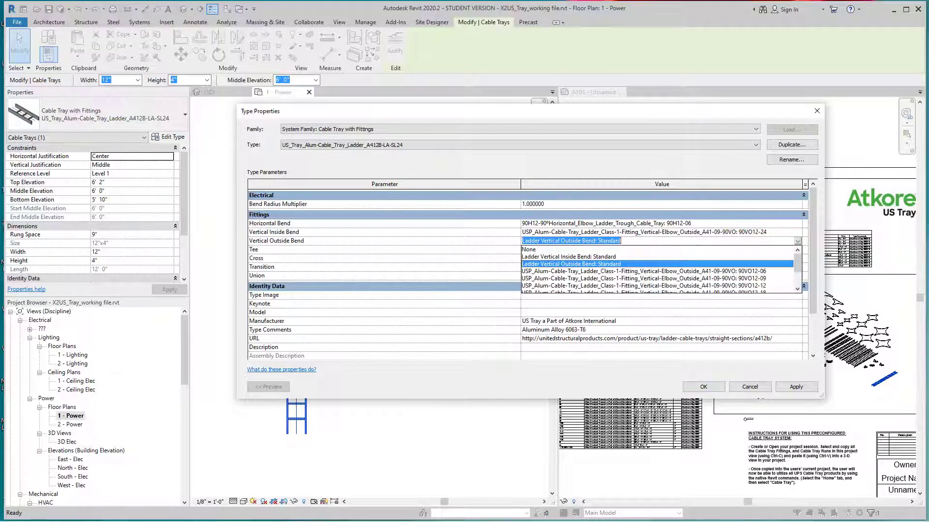
{"action": "scroll", "coordinate": [661, 271], "scroll_direction": "down", "scroll_amount": 1}
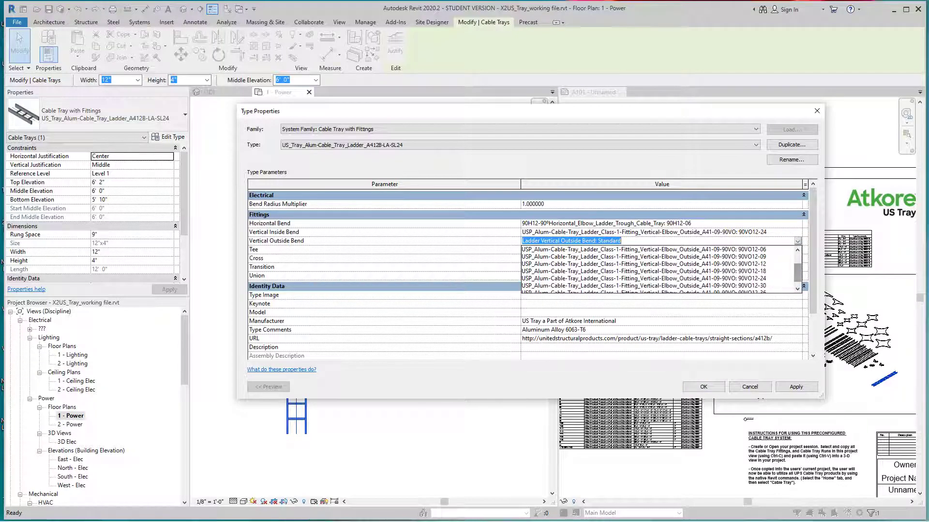
{"action": "left_click", "coordinate": [660, 278]}
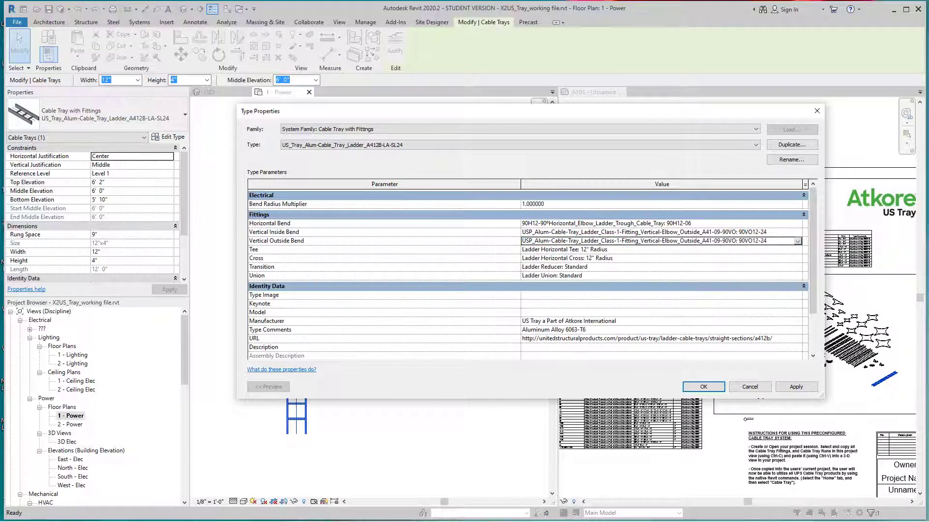
{"action": "left_click", "coordinate": [797, 250]}
{"action": "left_click", "coordinate": [798, 250]}
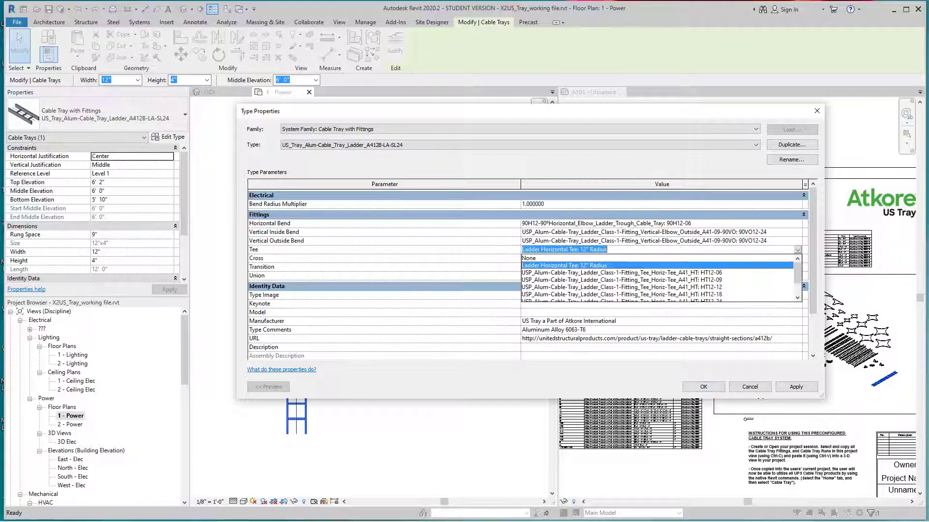
{"action": "scroll", "coordinate": [661, 278], "scroll_direction": "down", "scroll_amount": 1}
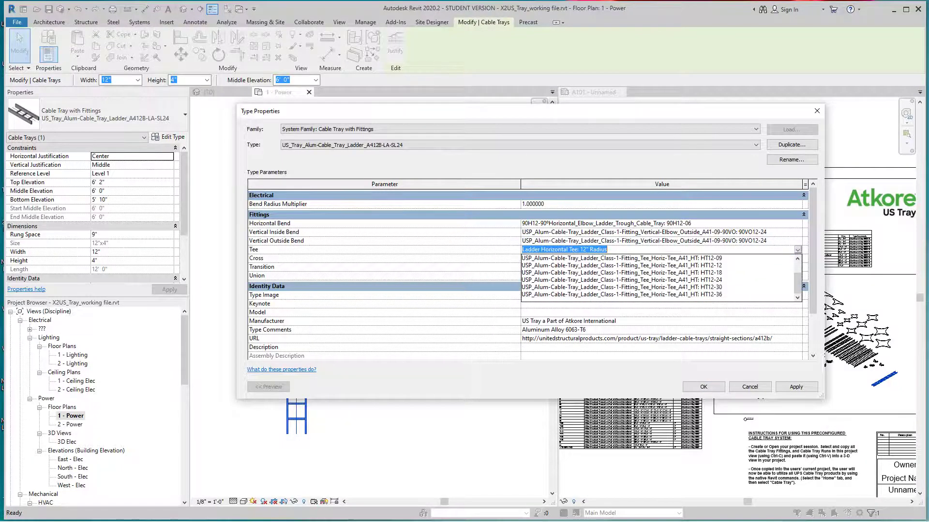
{"action": "left_click", "coordinate": [622, 280]}
Step: Set the type's Cross to USP_Alum-Cable-Tray_Ladder_Class-1-Fitting_Cross_Horz-A41-09-HC: HC12-24, and apply and accept the type changes
{"action": "left_click", "coordinate": [797, 259]}
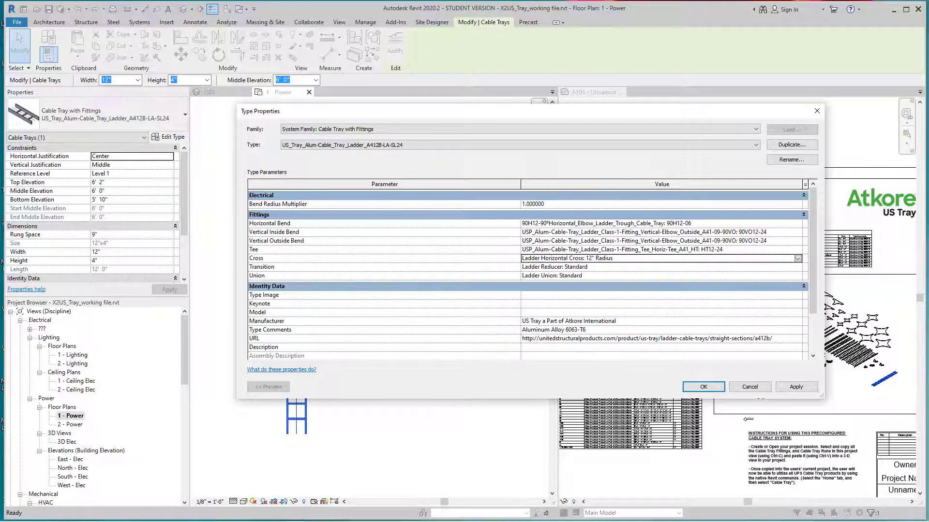
{"action": "left_click", "coordinate": [798, 258]}
{"action": "scroll", "coordinate": [658, 287], "scroll_direction": "down", "scroll_amount": 1}
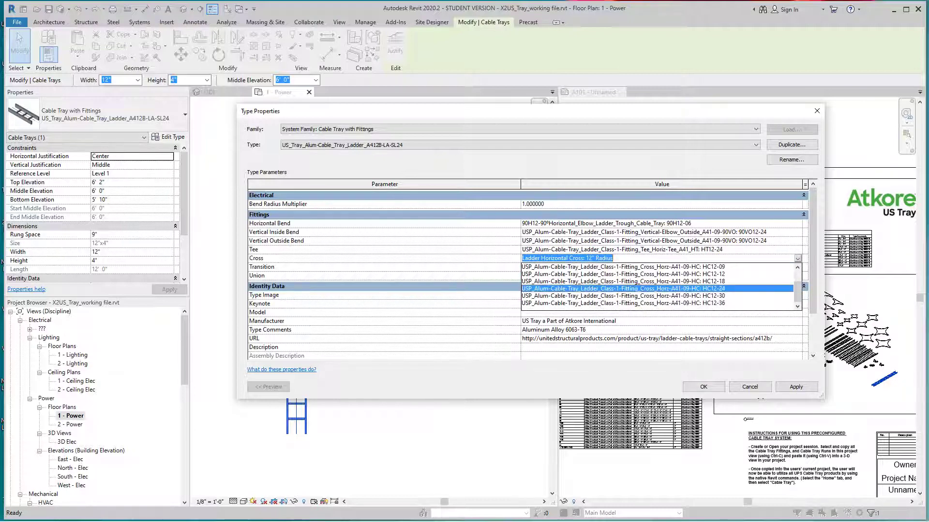
{"action": "left_click", "coordinate": [624, 289]}
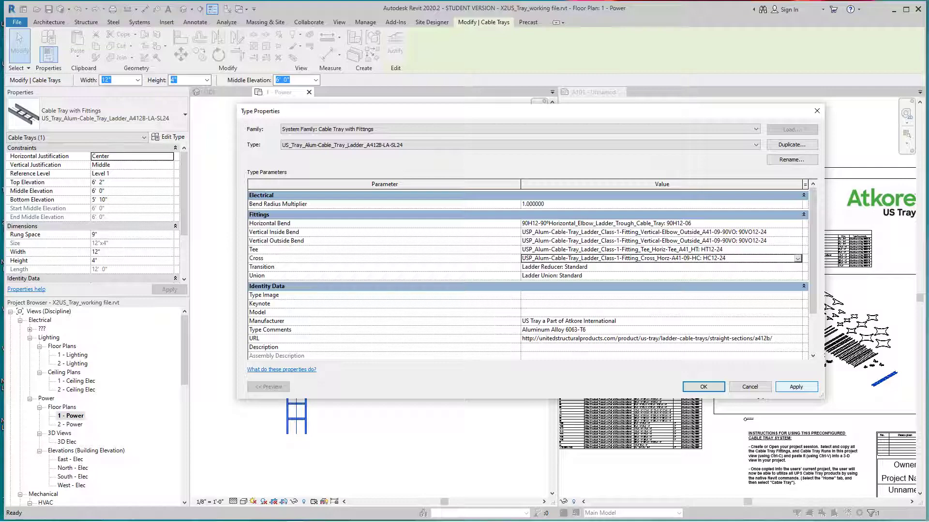
{"action": "left_click", "coordinate": [796, 387]}
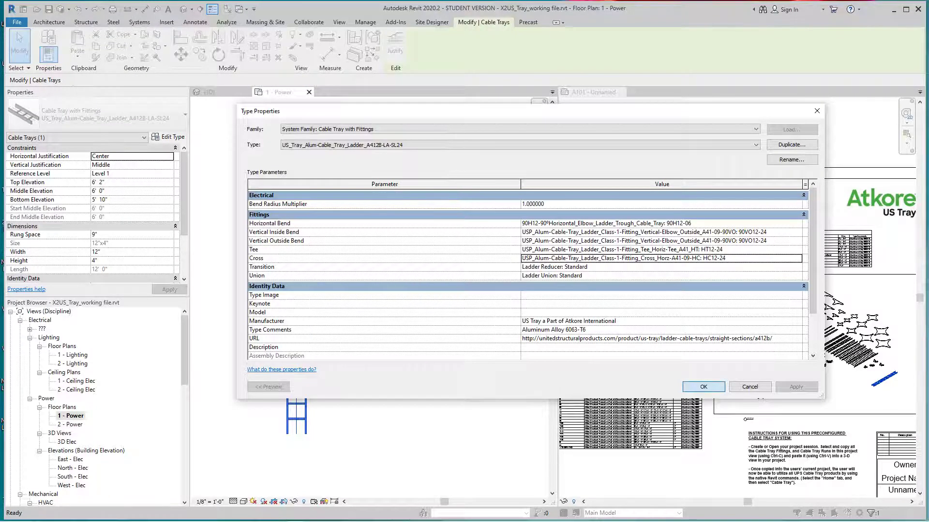
{"action": "left_click", "coordinate": [703, 387]}
Step: Draw a horizontal cable tray about 7'-7" long to the right from the upper end of the 12' ladder tray
{"action": "middle_click_drag", "start_coordinate": [386, 290], "coordinate": [391, 315]}
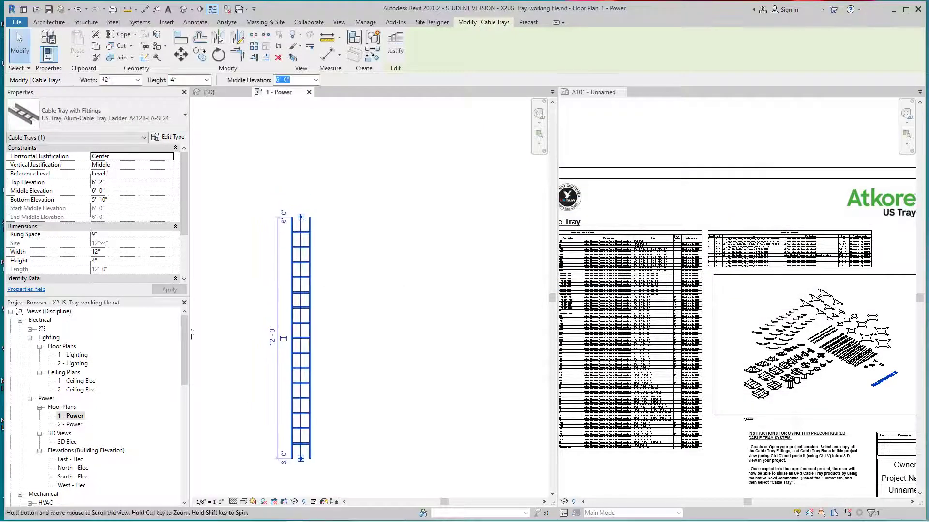
{"action": "middle_click_drag", "start_coordinate": [192, 335], "coordinate": [196, 377]}
{"action": "right_click", "coordinate": [311, 255]}
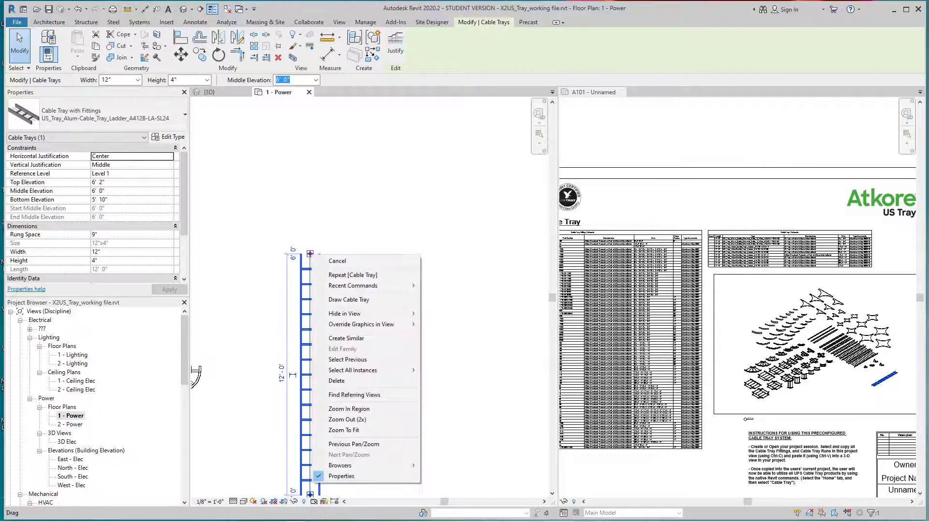
{"action": "left_click", "coordinate": [347, 300]}
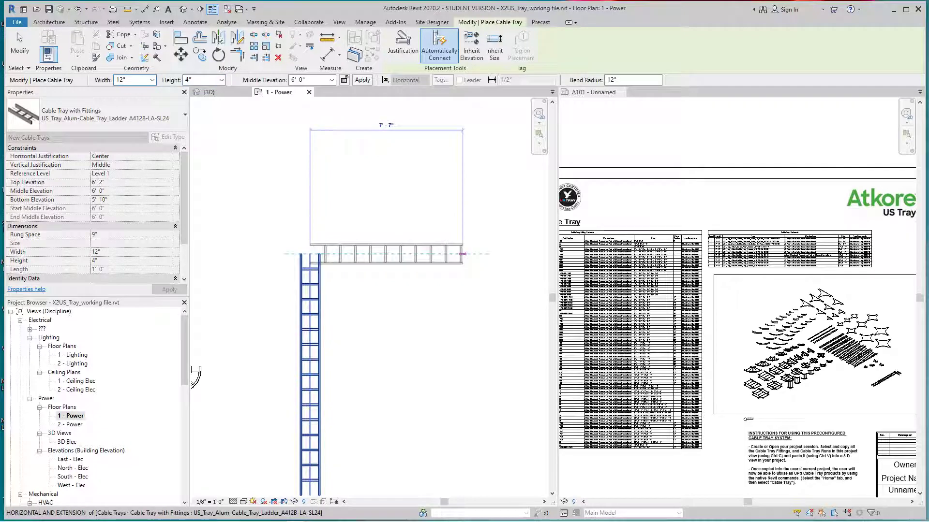
{"action": "left_click", "coordinate": [462, 254]}
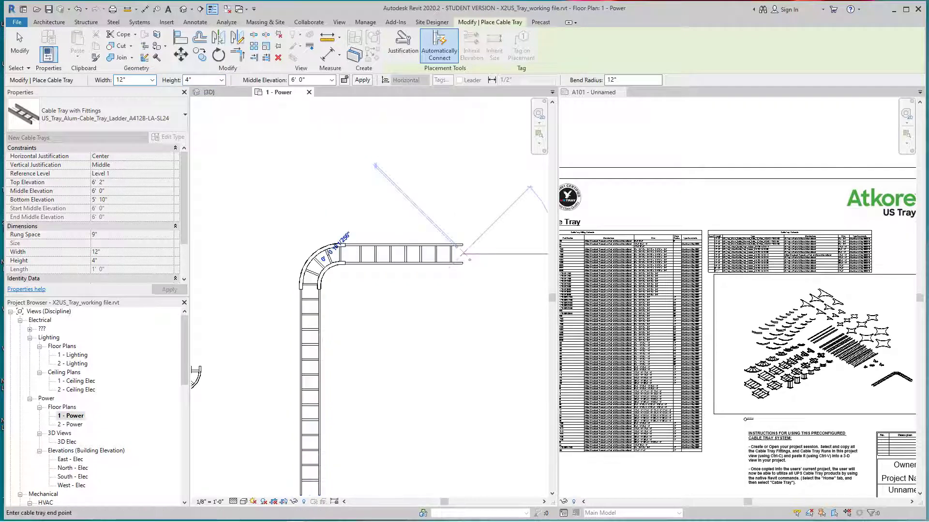
{"action": "key", "text": "Escape"}
{"action": "key", "text": "Escape"}
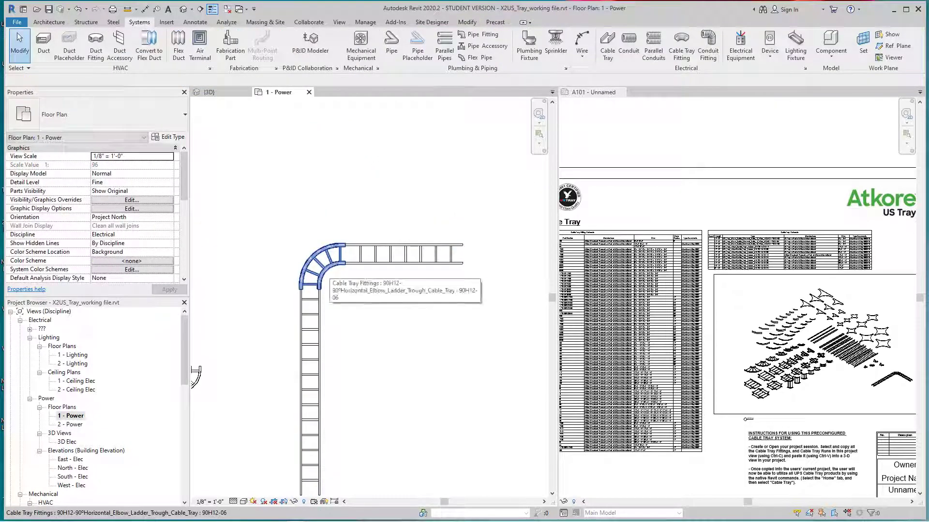
Step: Extend the run from the horizontal tray's right end, then turn it 90° upward for about 8'-0"
{"action": "scroll", "coordinate": [331, 272], "scroll_direction": "down", "scroll_amount": 3}
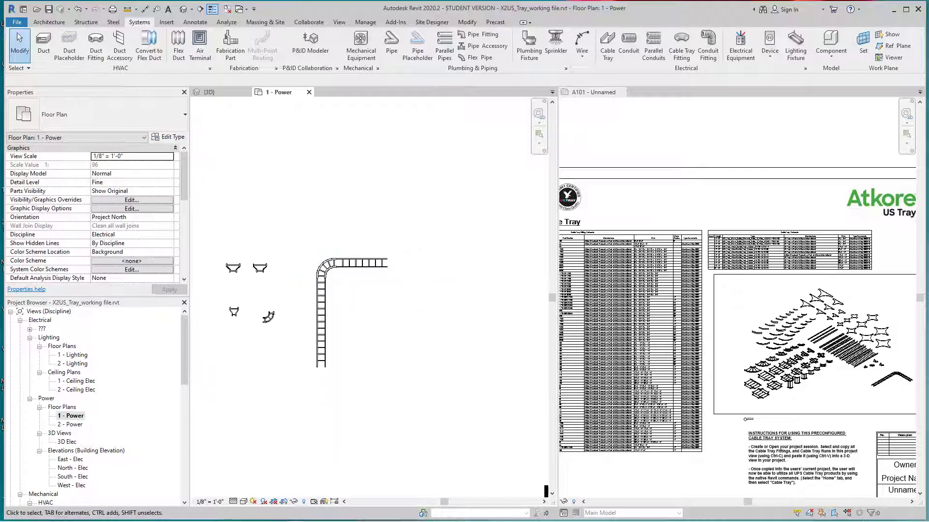
{"action": "left_click", "coordinate": [386, 263]}
{"action": "right_click", "coordinate": [386, 263]}
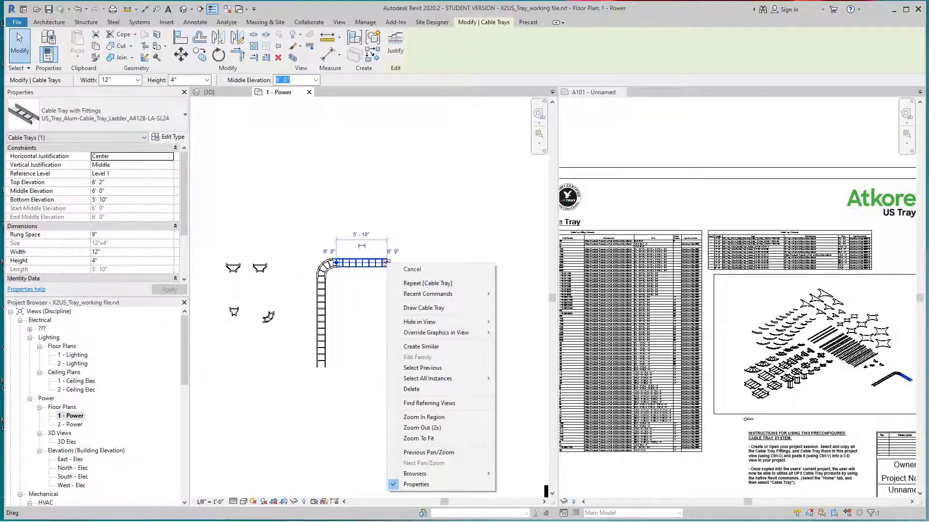
{"action": "left_click", "coordinate": [424, 308]}
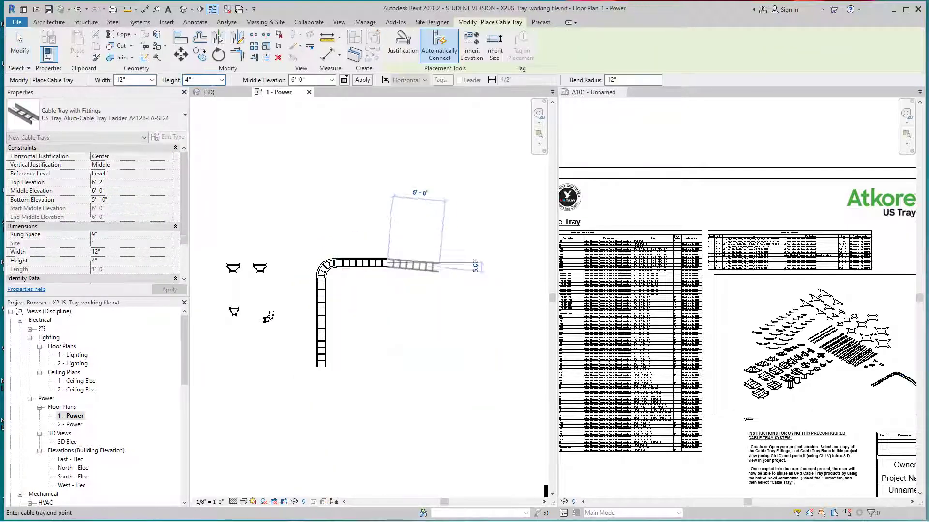
{"action": "left_click", "coordinate": [461, 263]}
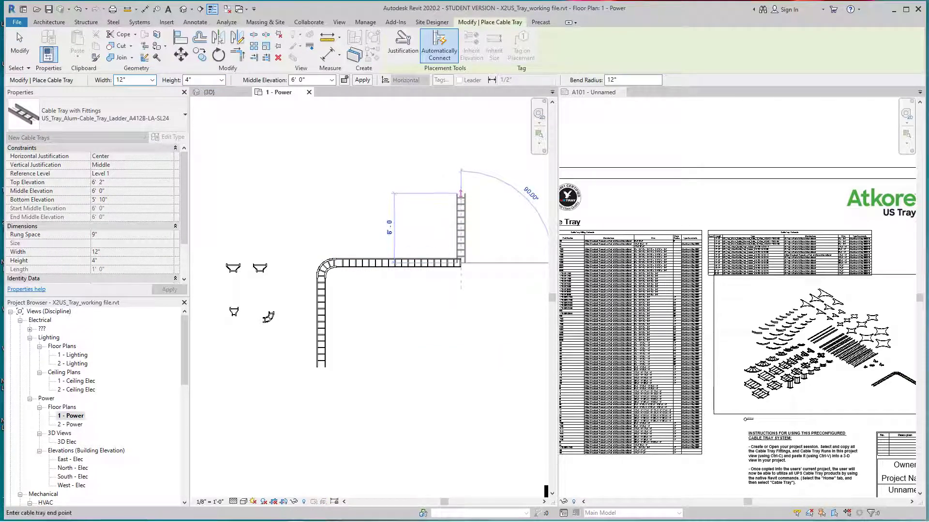
{"action": "left_click", "coordinate": [461, 194]}
{"action": "right_click", "coordinate": [460, 196]}
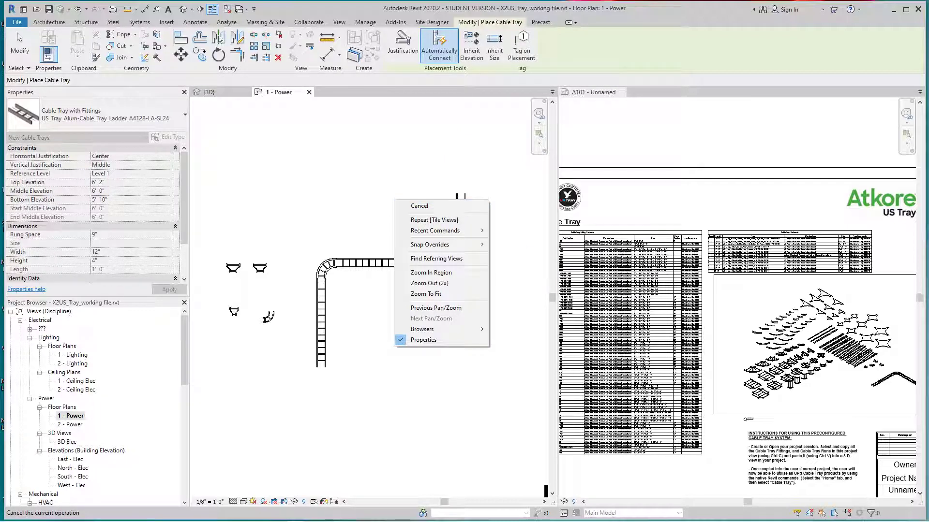
{"action": "left_click", "coordinate": [419, 206]}
Step: Draw a vertical ladder tray across the middle of the horizontal run, extending above and below it
{"action": "left_click", "coordinate": [387, 186]}
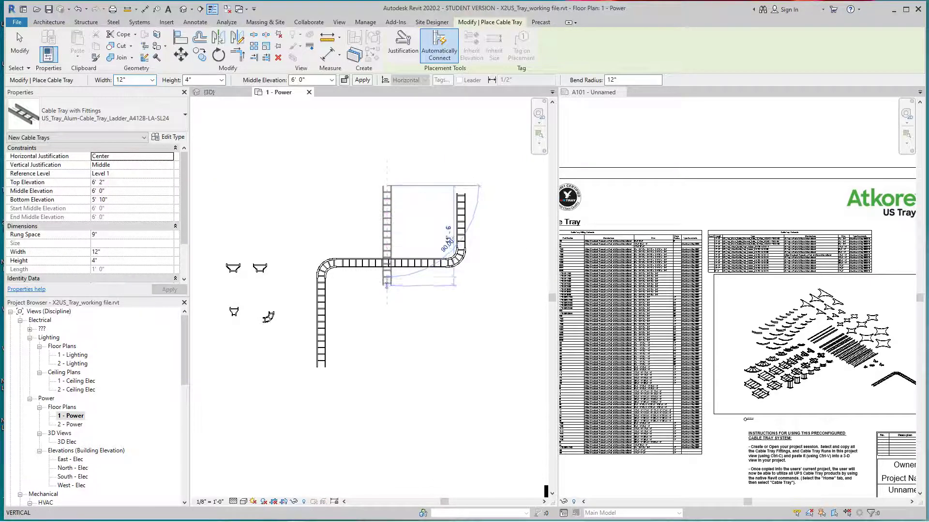
{"action": "left_click", "coordinate": [387, 338]}
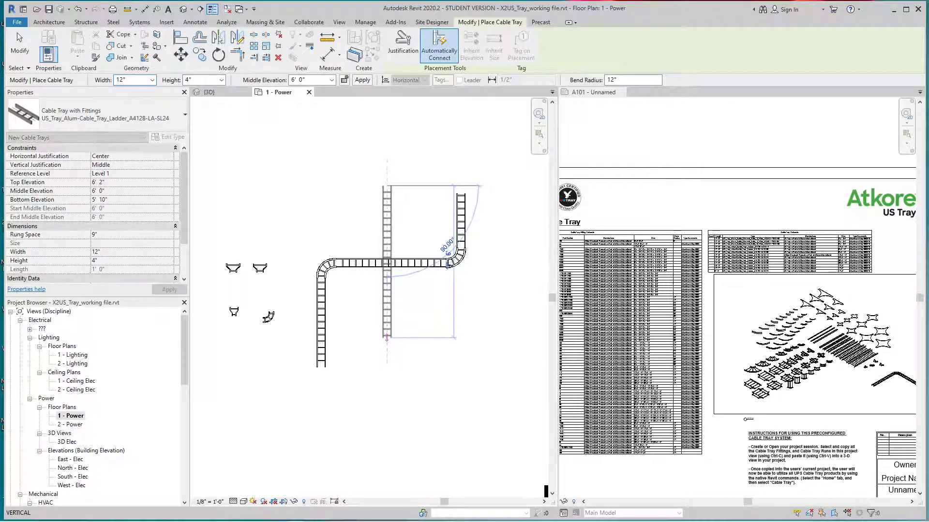
{"action": "key", "text": "Escape"}
{"action": "key", "text": "Escape"}
{"action": "scroll", "coordinate": [400, 282], "scroll_direction": "up", "scroll_amount": 3}
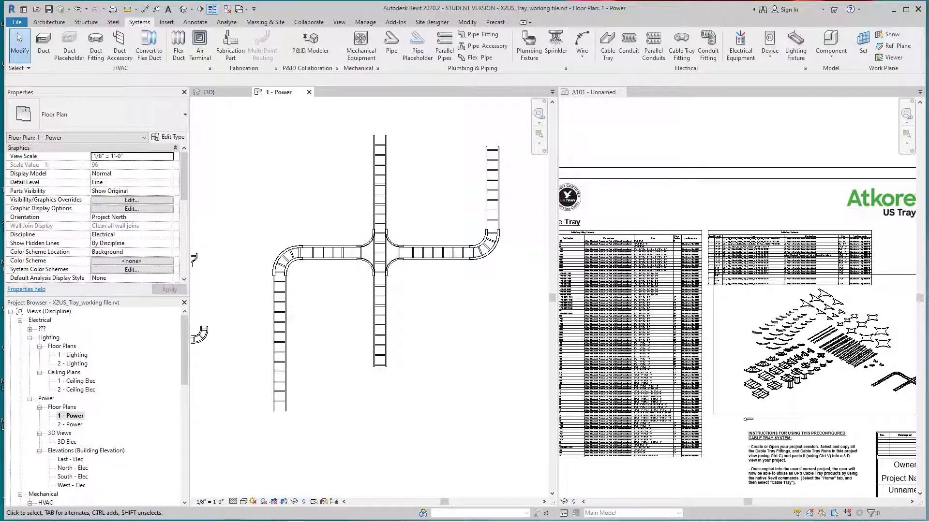
Step: Examine the Cable Tray Schedule entries on sheet A101 for the newly drawn trays
{"action": "scroll", "coordinate": [744, 282], "scroll_direction": "up", "scroll_amount": 5}
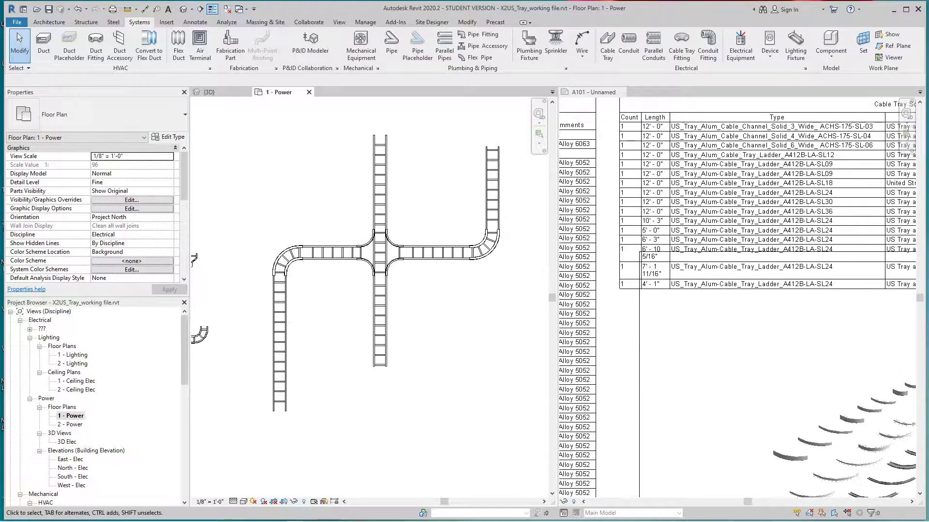
{"action": "scroll", "coordinate": [744, 282], "scroll_direction": "down", "scroll_amount": 4}
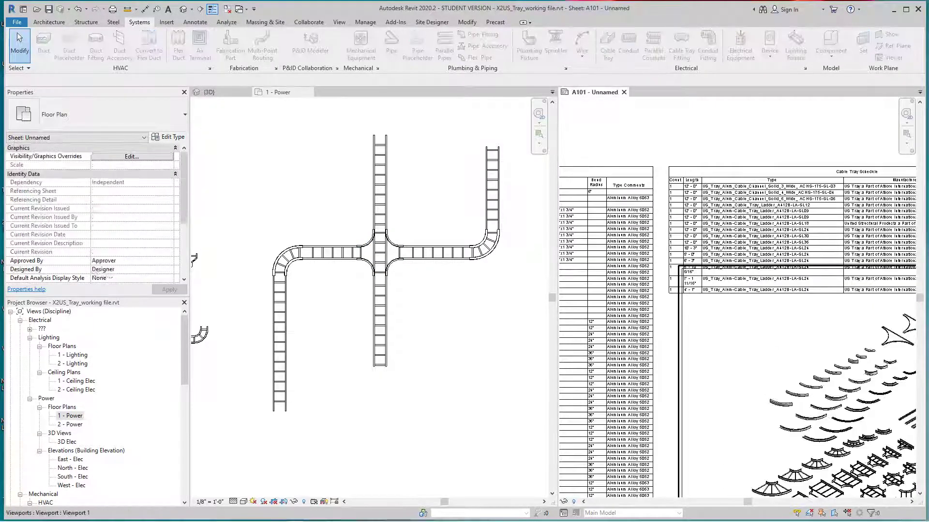
{"action": "scroll", "coordinate": [909, 290], "scroll_direction": "up", "scroll_amount": 3}
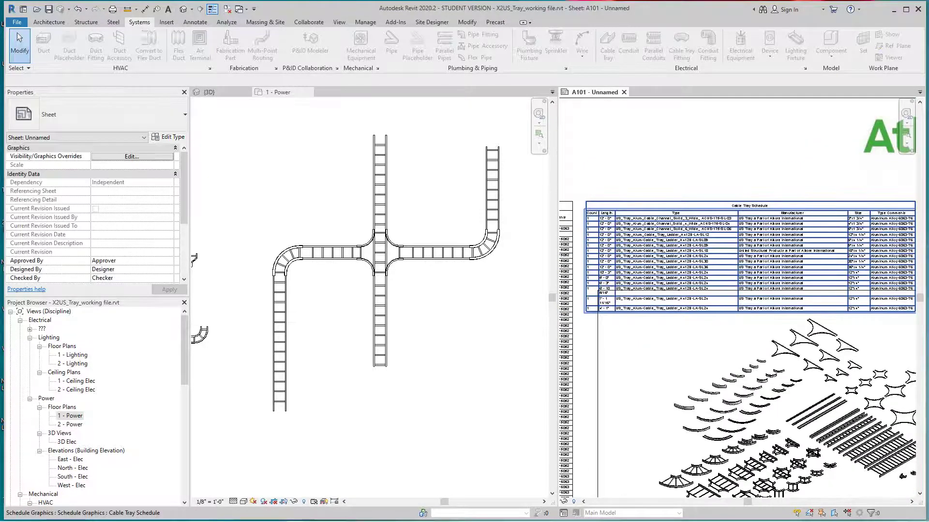
{"action": "scroll", "coordinate": [667, 244], "scroll_direction": "up", "scroll_amount": 1}
Step: In 1 - Power, place a vertical building section just left of the tray run, looking toward it, and open its view
{"action": "scroll", "coordinate": [395, 295], "scroll_direction": "down", "scroll_amount": 3}
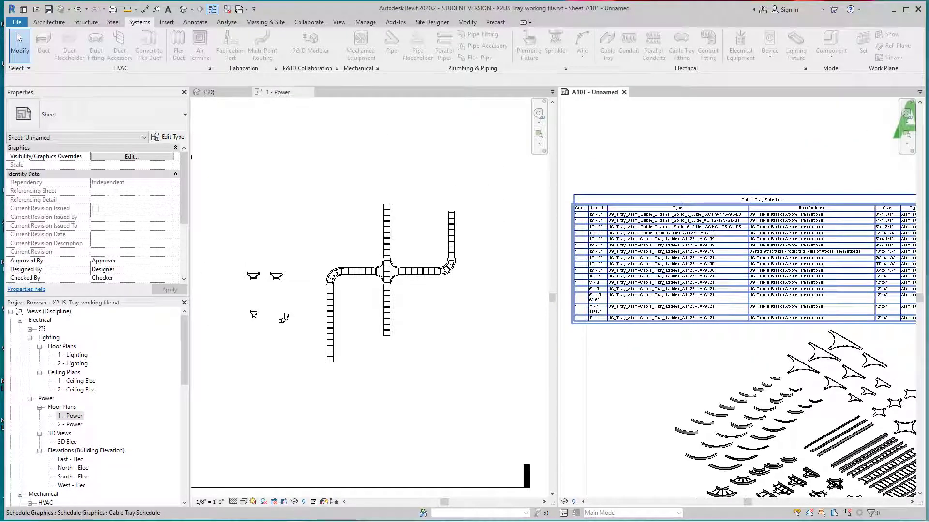
{"action": "left_click", "coordinate": [423, 289]}
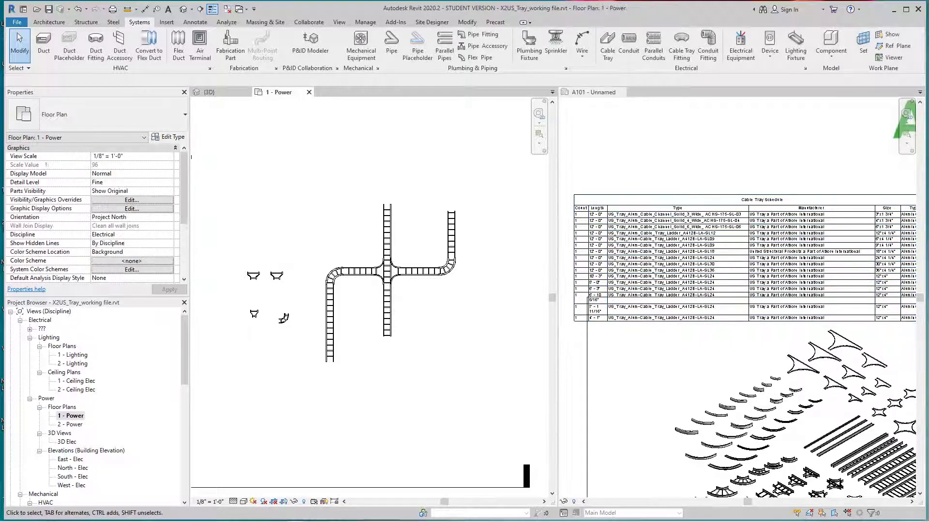
{"action": "scroll", "coordinate": [423, 289], "scroll_direction": "down", "scroll_amount": 3}
{"action": "middle_click_drag", "start_coordinate": [424, 289], "coordinate": [422, 280]}
{"action": "middle_click_drag", "start_coordinate": [197, 409], "coordinate": [199, 404]}
{"action": "scroll", "coordinate": [420, 308], "scroll_direction": "up", "scroll_amount": 2}
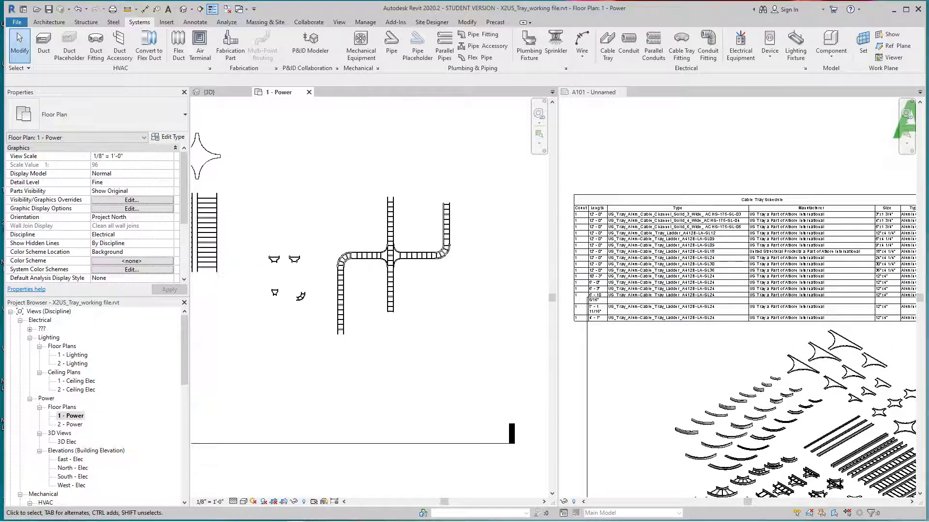
{"action": "scroll", "coordinate": [424, 343], "scroll_direction": "down", "scroll_amount": 2}
{"action": "scroll", "coordinate": [395, 342], "scroll_direction": "up", "scroll_amount": 2}
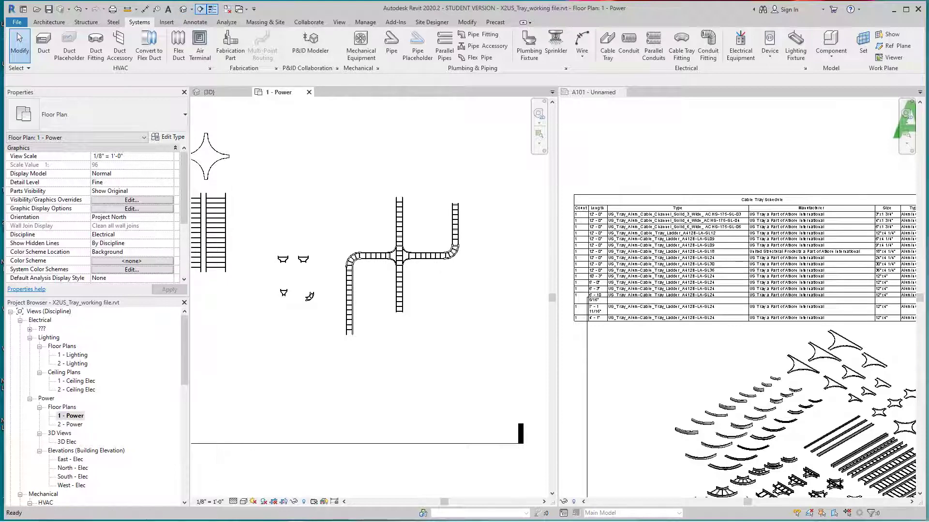
{"action": "left_click", "coordinate": [200, 9]}
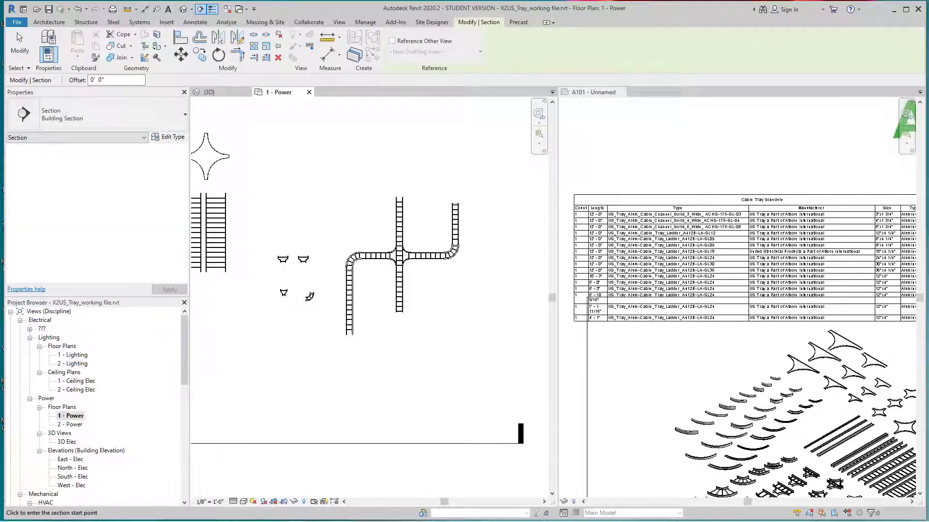
{"action": "left_click", "coordinate": [322, 150]}
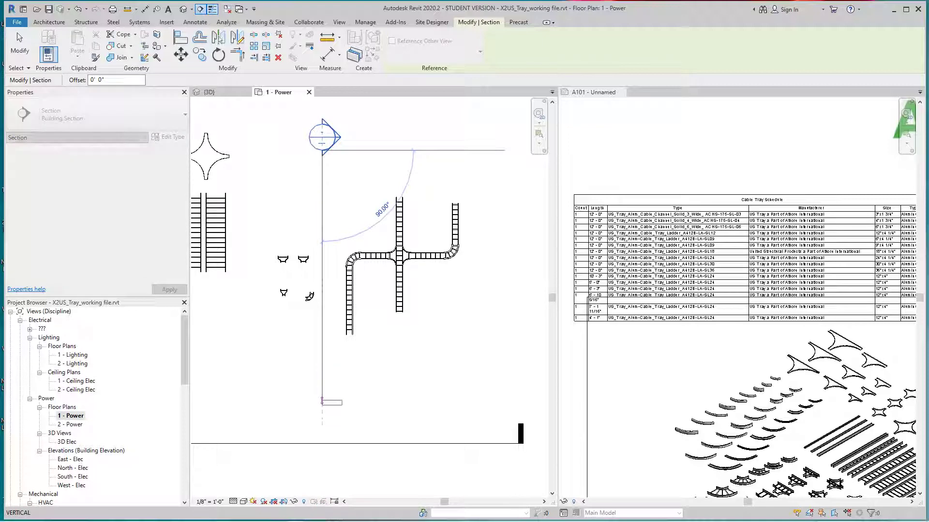
{"action": "key", "text": "Escape"}
{"action": "key", "text": "Escape"}
{"action": "double_click", "coordinate": [323, 138]}
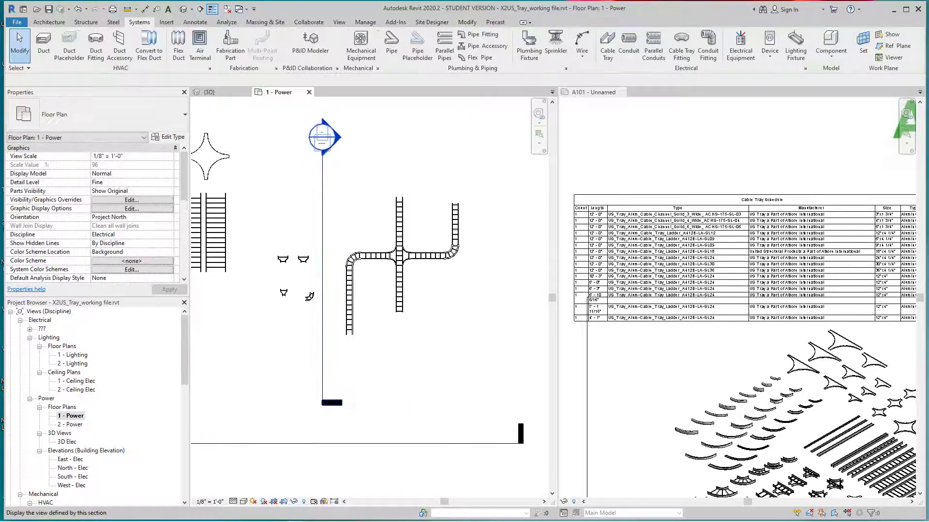
{"action": "scroll", "coordinate": [346, 300], "scroll_direction": "up", "scroll_amount": 6}
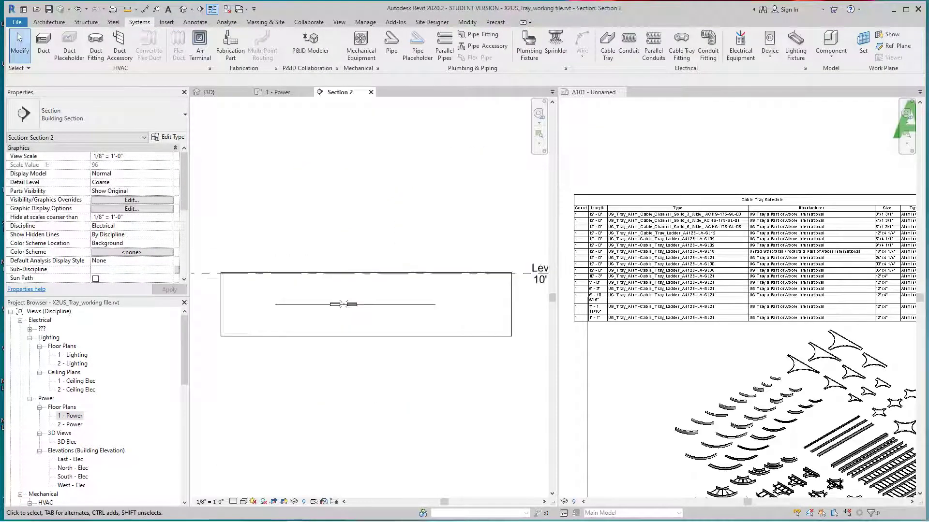
{"action": "left_click", "coordinate": [352, 303]}
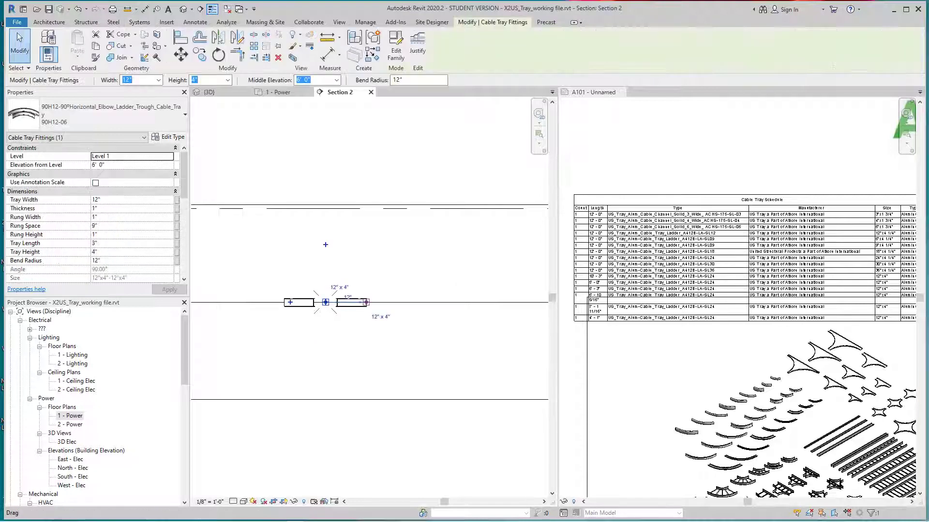
{"action": "right_click", "coordinate": [366, 303]}
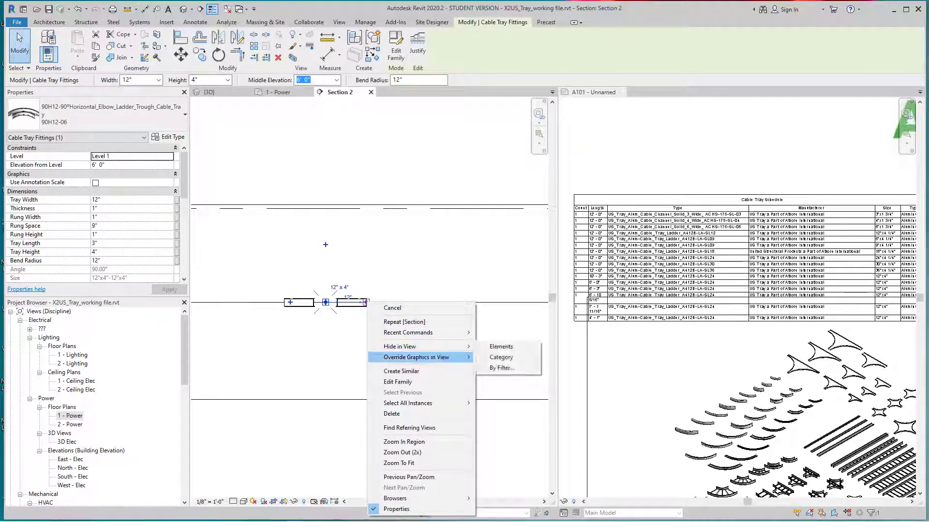
{"action": "key", "text": "Escape"}
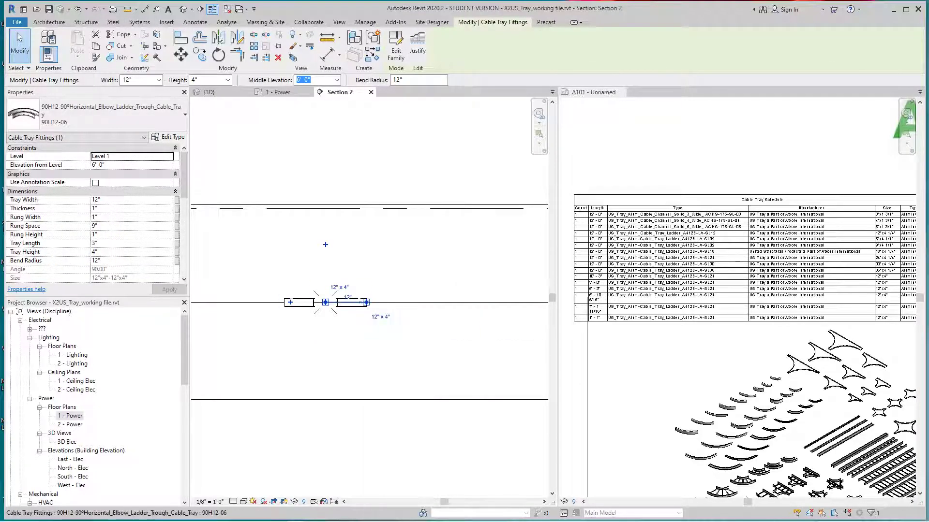
{"action": "scroll", "coordinate": [368, 303], "scroll_direction": "up", "scroll_amount": 3}
{"action": "key", "text": "Escape"}
Step: Set the section view's detail level to Fine
{"action": "scroll", "coordinate": [381, 284], "scroll_direction": "up", "scroll_amount": 4}
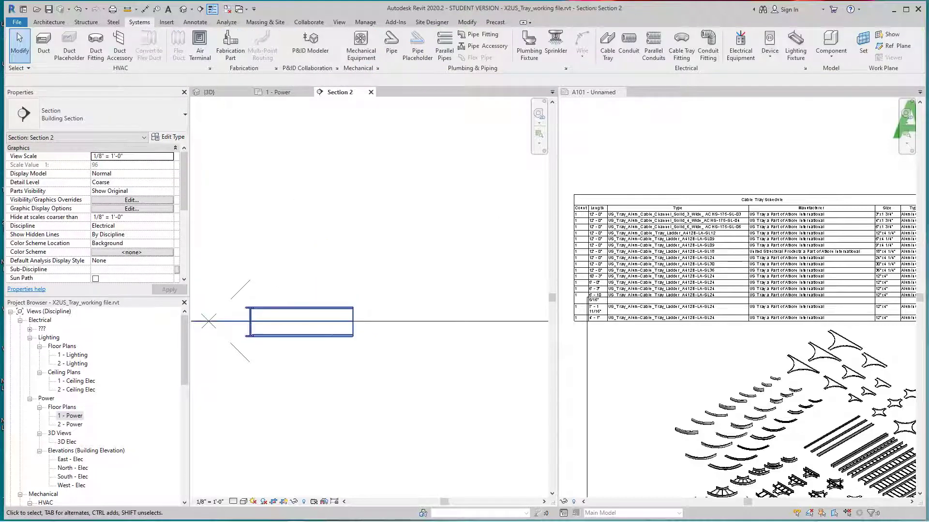
{"action": "left_click", "coordinate": [233, 502]}
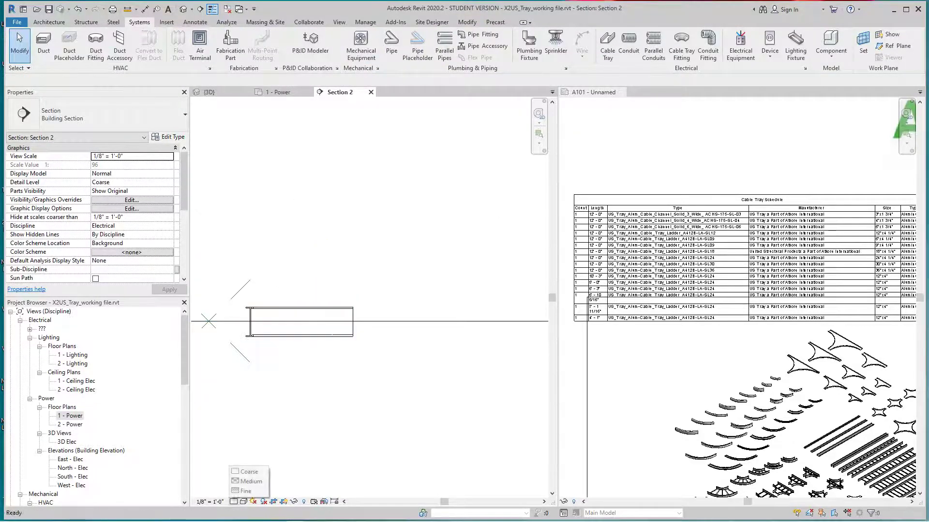
{"action": "left_click", "coordinate": [248, 491]}
{"action": "scroll", "coordinate": [307, 401], "scroll_direction": "down", "scroll_amount": 2}
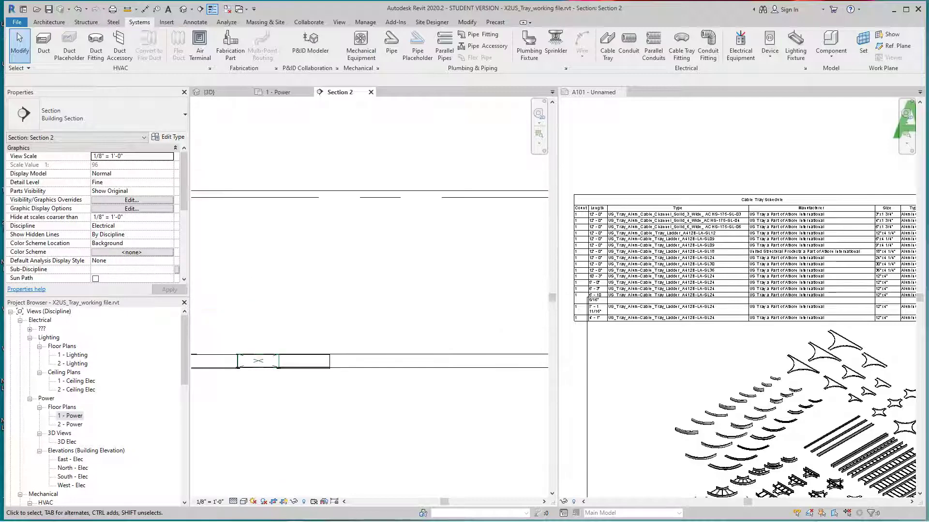
Step: In the section, draw a cable tray straight down from the ladder tray's right end to an elevation of about 2'-8"
{"action": "scroll", "coordinate": [380, 350], "scroll_direction": "down", "scroll_amount": 2}
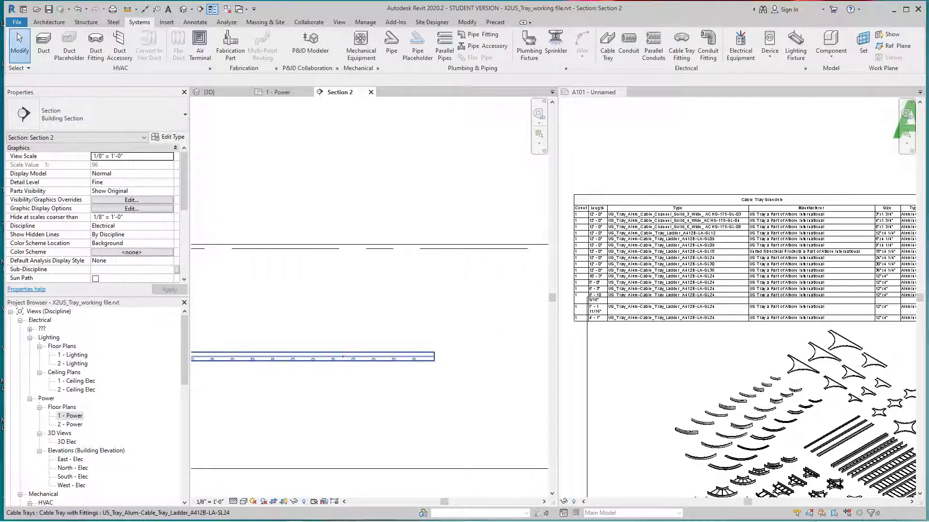
{"action": "left_click", "coordinate": [433, 357]}
{"action": "right_click", "coordinate": [434, 358]}
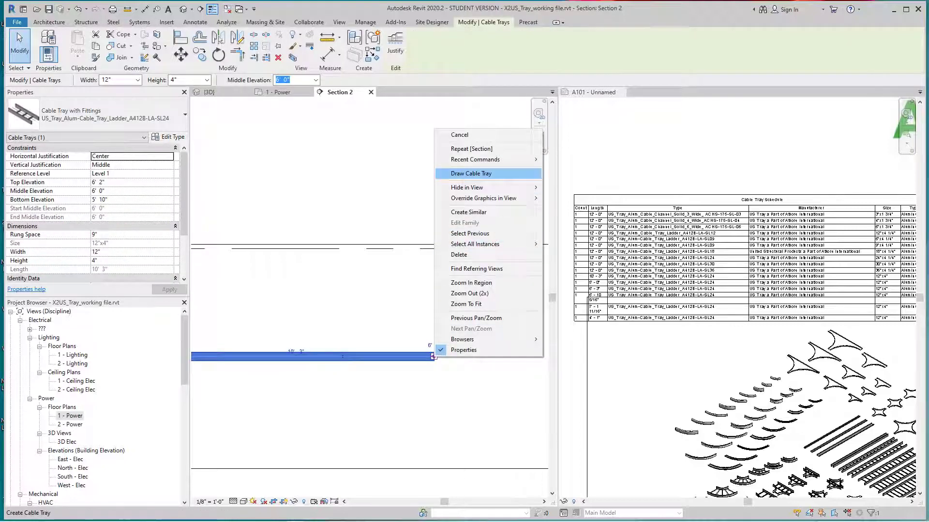
{"action": "left_click", "coordinate": [470, 173]}
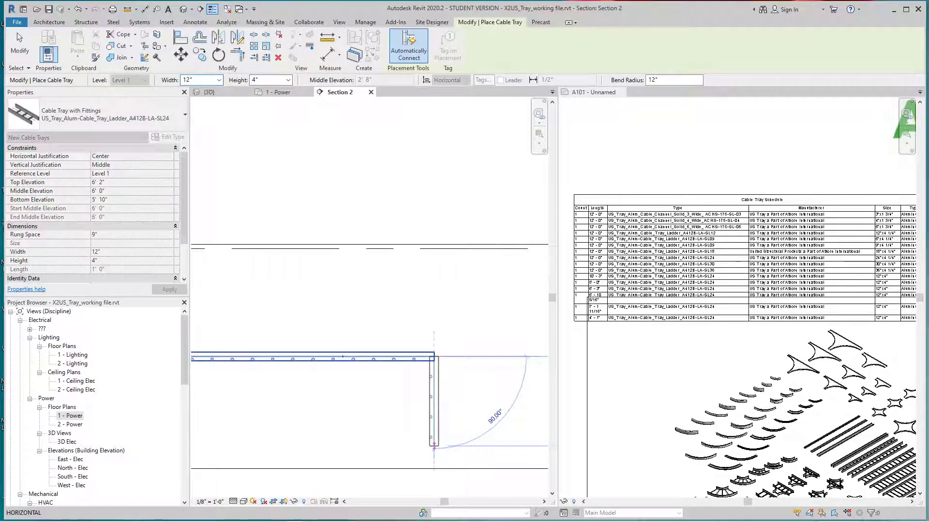
{"action": "left_click", "coordinate": [434, 446]}
{"action": "key", "text": "Escape"}
{"action": "key", "text": "Escape"}
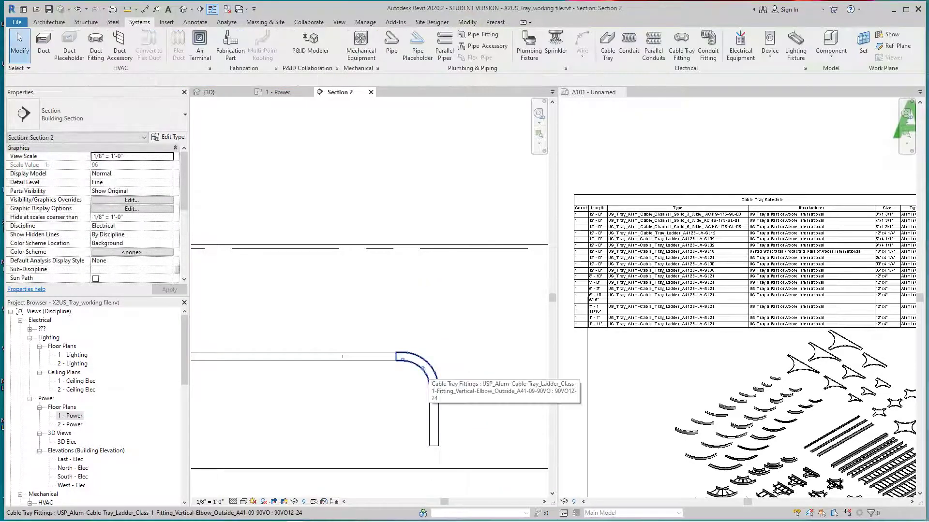
{"action": "scroll", "coordinate": [802, 332], "scroll_direction": "up", "scroll_amount": 3}
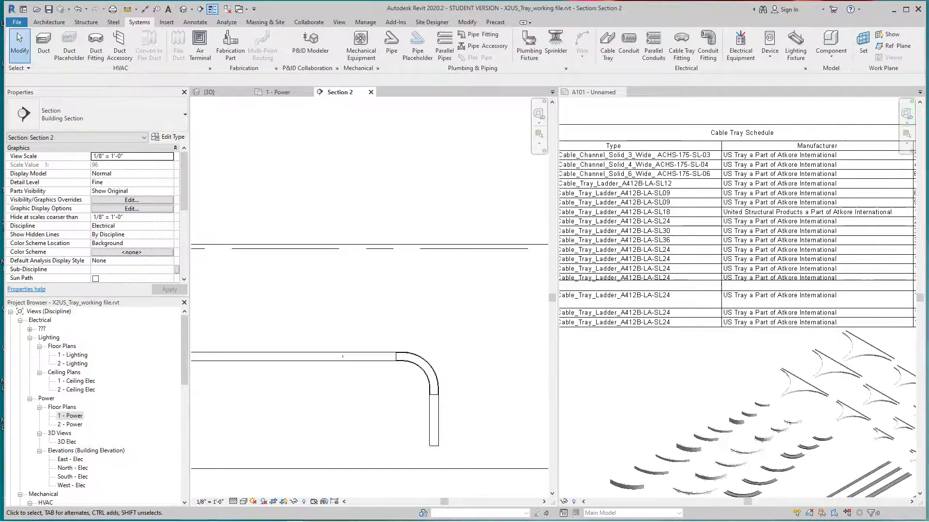
Step: Examine the newest entries at the end of the Cable Tray Fitting Schedule on sheet A101
{"action": "scroll", "coordinate": [696, 336], "scroll_direction": "down", "scroll_amount": 5}
{"action": "scroll", "coordinate": [653, 324], "scroll_direction": "down", "scroll_amount": 2}
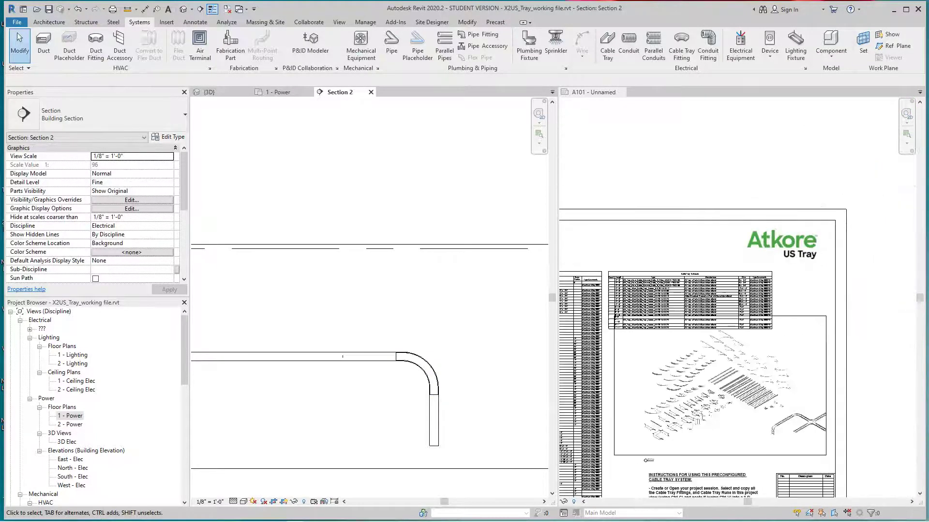
{"action": "left_click", "coordinate": [694, 330]}
{"action": "scroll", "coordinate": [696, 333], "scroll_direction": "down", "scroll_amount": 1}
{"action": "scroll", "coordinate": [670, 326], "scroll_direction": "up", "scroll_amount": 5}
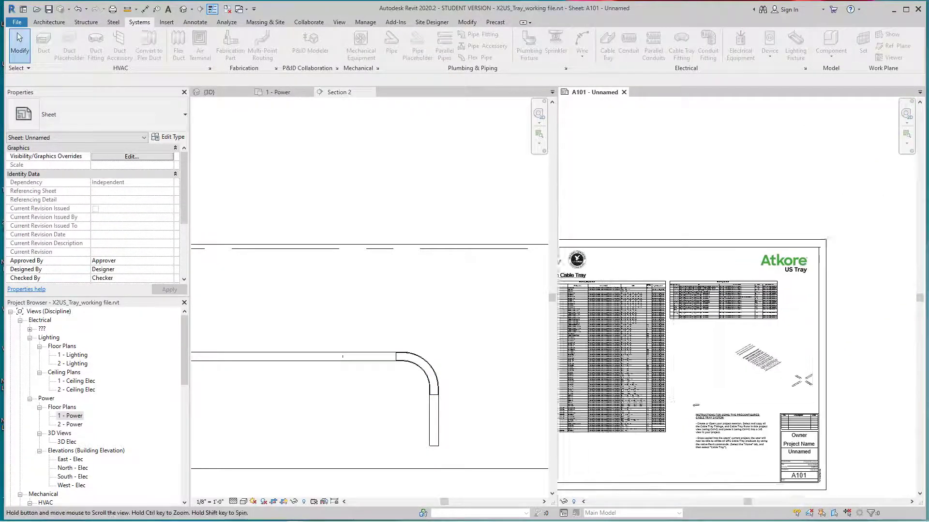
{"action": "middle_click_drag", "start_coordinate": [670, 327], "coordinate": [839, 318]}
{"action": "scroll", "coordinate": [738, 261], "scroll_direction": "up", "scroll_amount": 4}
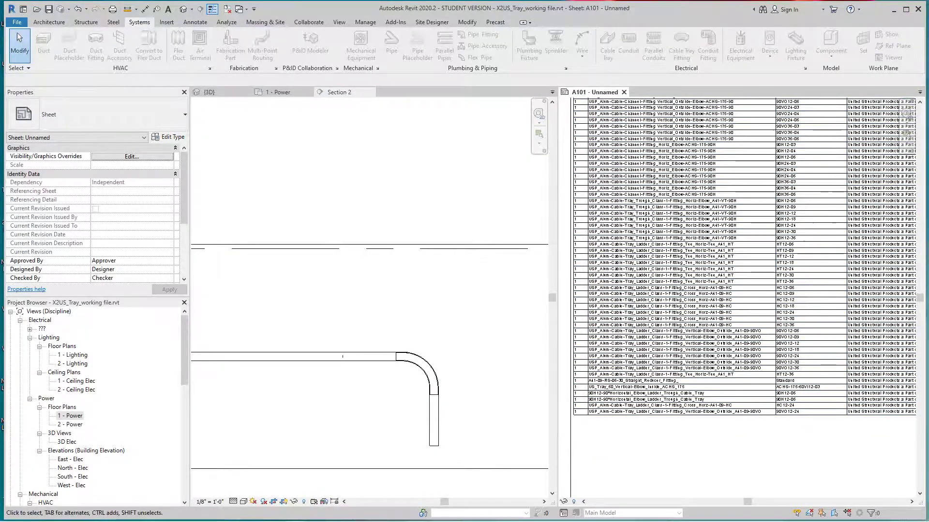
{"action": "scroll", "coordinate": [767, 412], "scroll_direction": "up", "scroll_amount": 4}
{"action": "scroll", "coordinate": [766, 411], "scroll_direction": "down", "scroll_amount": 3}
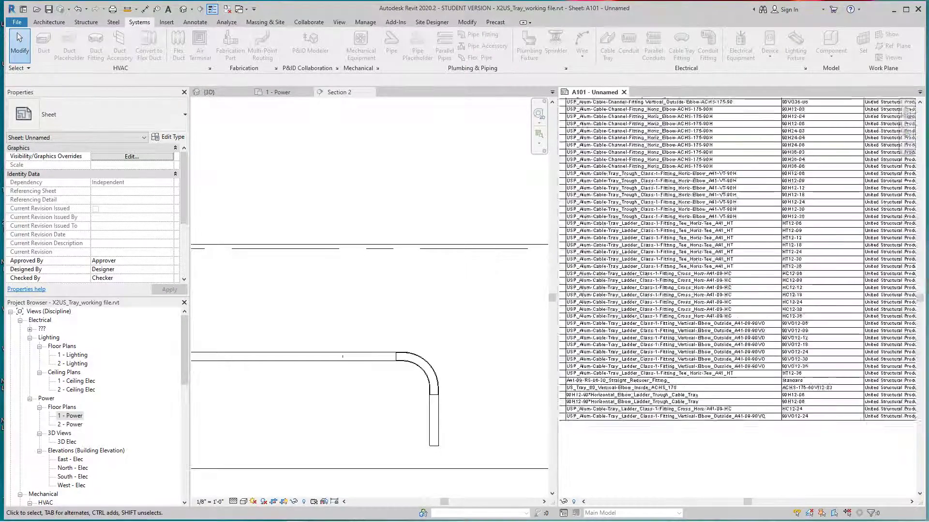
{"action": "scroll", "coordinate": [588, 434], "scroll_direction": "up", "scroll_amount": 4}
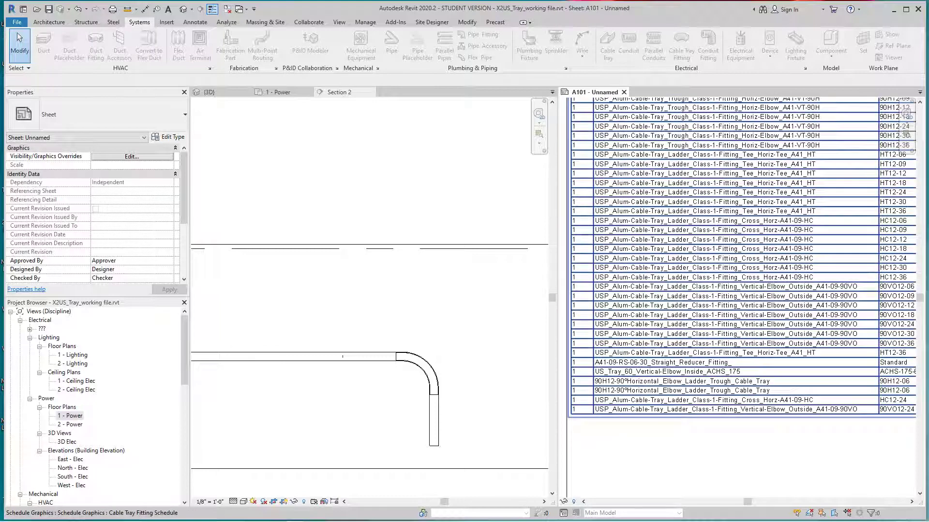
Step: Undo the vertical tray drop and its section view, and redo both, checking the fitting schedule against the 1 - Power plan
{"action": "key", "text": "ctrl+z"}
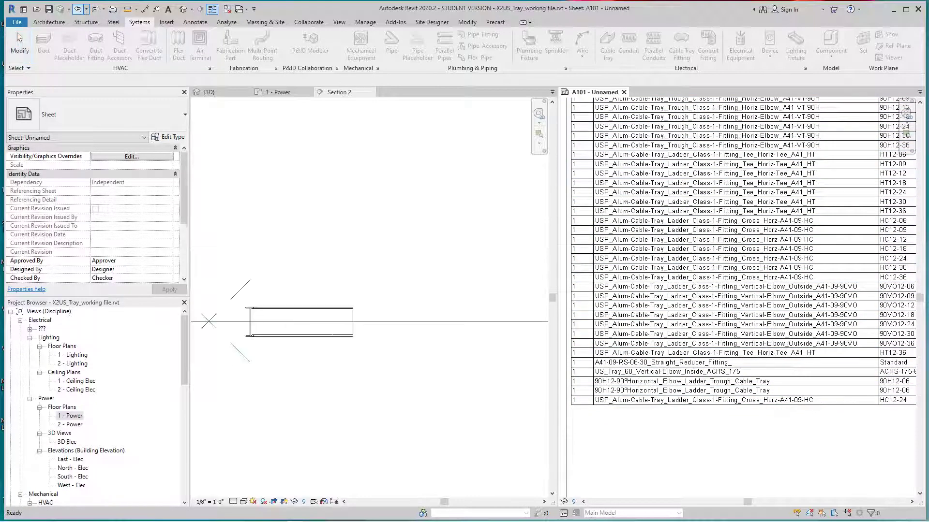
{"action": "left_click", "coordinate": [78, 9]}
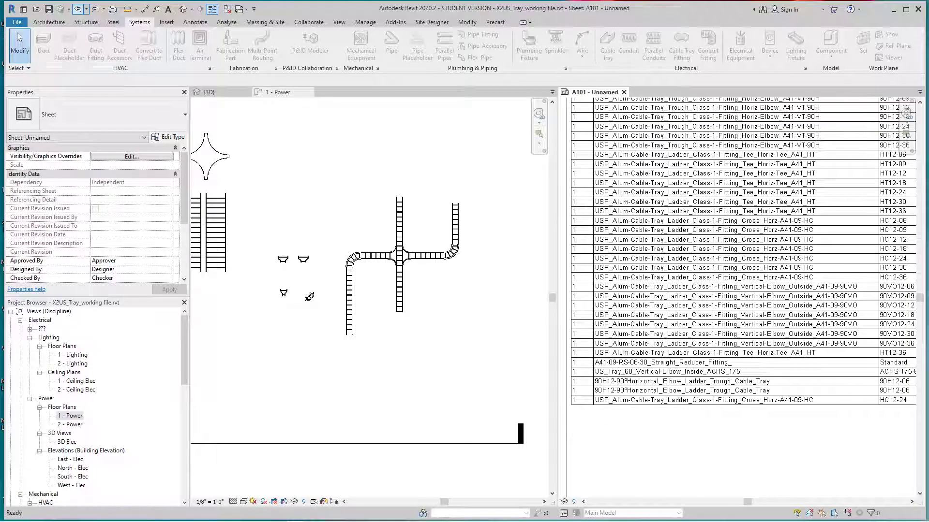
{"action": "scroll", "coordinate": [295, 267], "scroll_direction": "down", "scroll_amount": 3}
{"action": "scroll", "coordinate": [379, 305], "scroll_direction": "up", "scroll_amount": 1}
{"action": "scroll", "coordinate": [379, 305], "scroll_direction": "down", "scroll_amount": 1}
{"action": "left_click", "coordinate": [378, 304]}
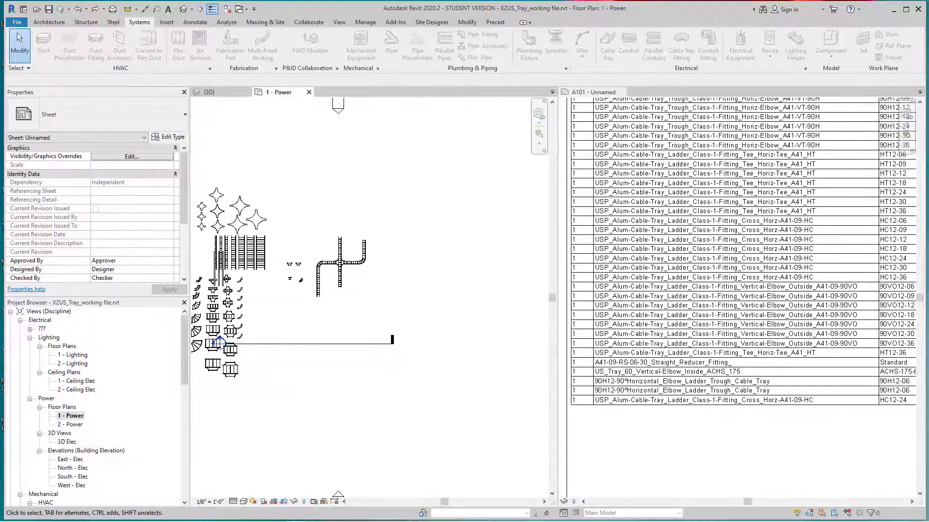
{"action": "scroll", "coordinate": [375, 298], "scroll_direction": "up", "scroll_amount": 2}
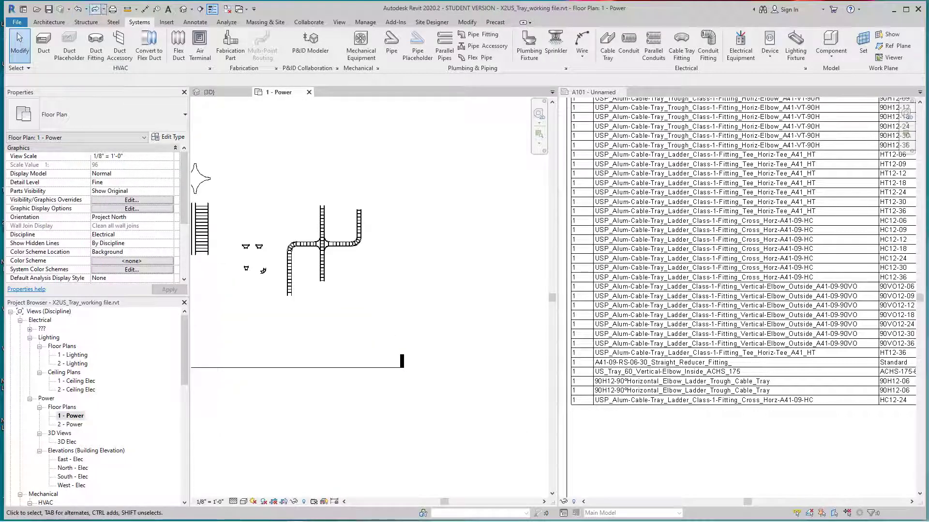
{"action": "scroll", "coordinate": [375, 297], "scroll_direction": "up", "scroll_amount": 2}
{"action": "key", "text": "Escape"}
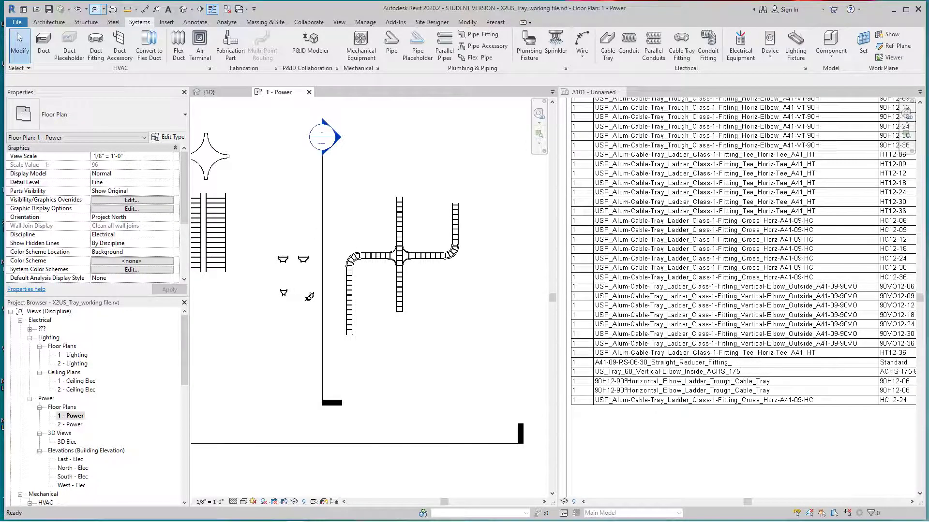
{"action": "left_click", "coordinate": [95, 9]}
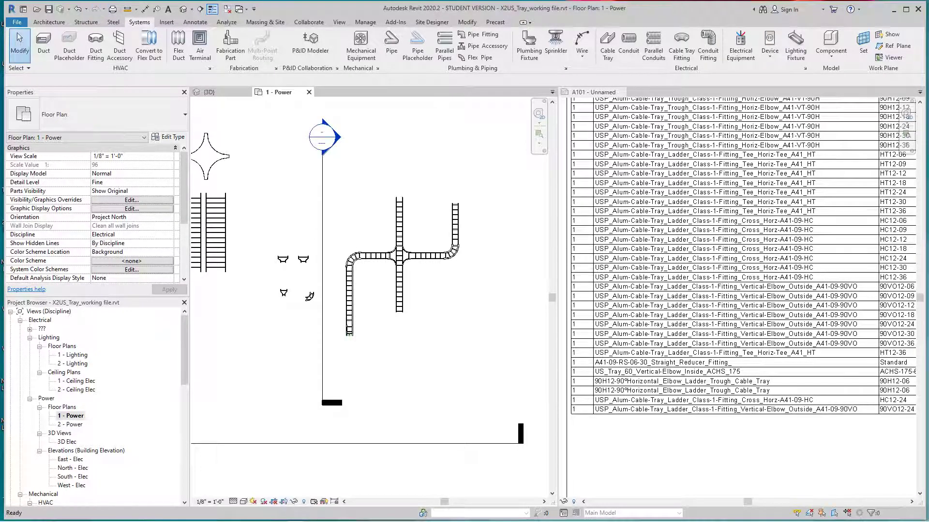
{"action": "scroll", "coordinate": [387, 325], "scroll_direction": "down", "scroll_amount": 3}
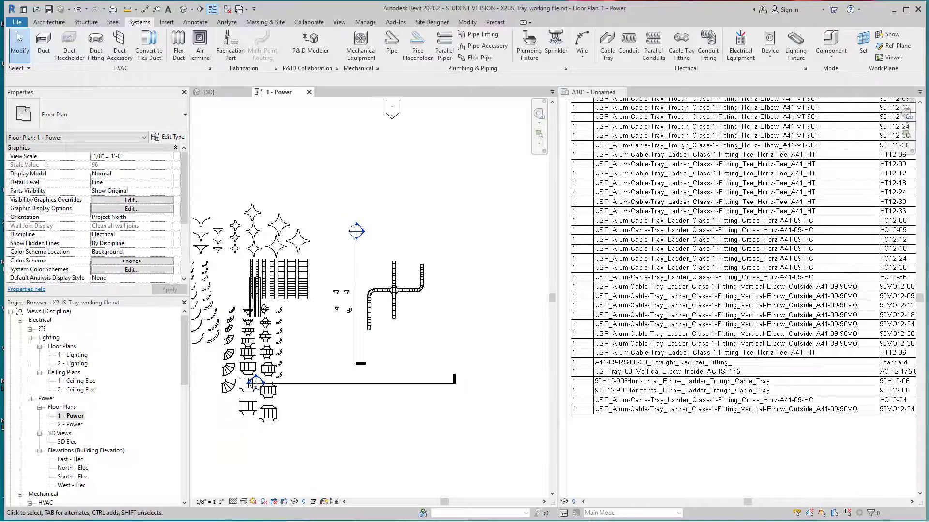
{"action": "middle_click_drag", "start_coordinate": [388, 325], "coordinate": [340, 318]}
{"action": "scroll", "coordinate": [359, 315], "scroll_direction": "up", "scroll_amount": 3}
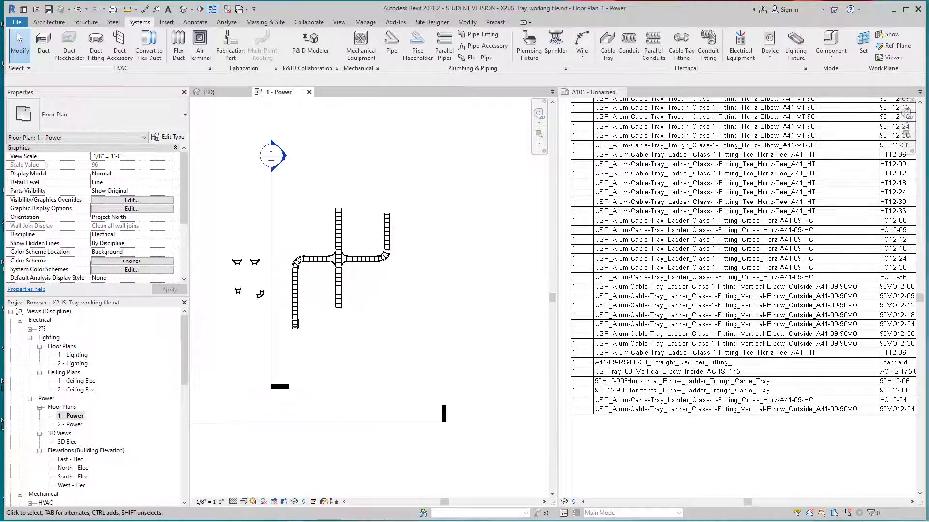
{"action": "scroll", "coordinate": [386, 215], "scroll_direction": "up", "scroll_amount": 2}
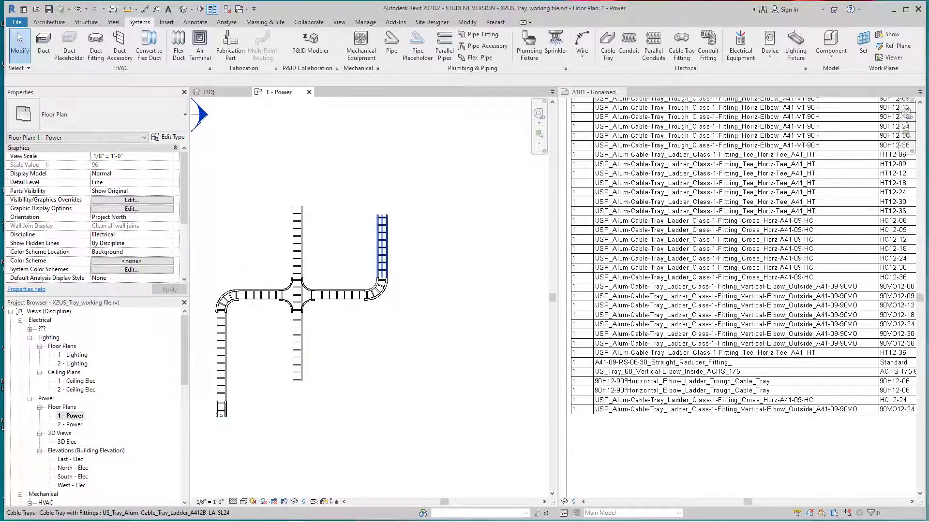
{"action": "left_click", "coordinate": [382, 223]}
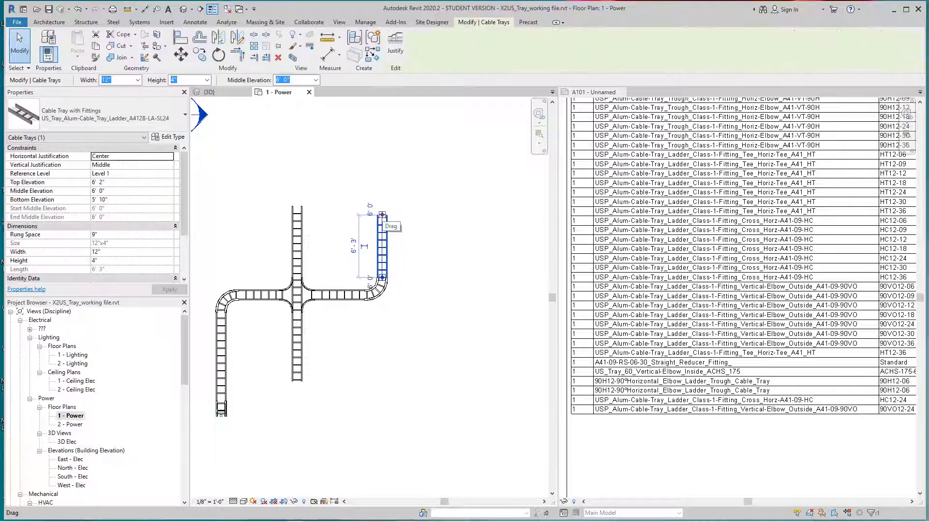
{"action": "key", "text": "Escape"}
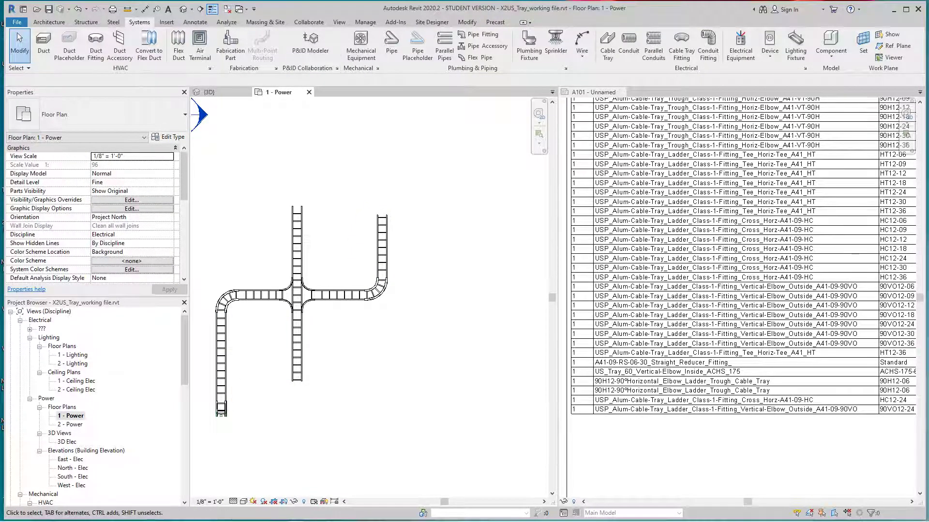
{"action": "scroll", "coordinate": [242, 391], "scroll_direction": "down", "scroll_amount": 2}
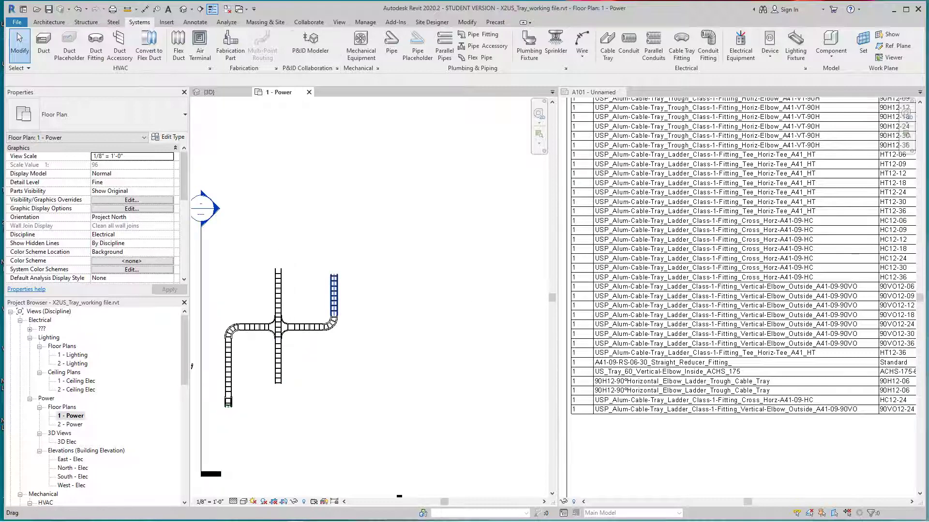
{"action": "left_click", "coordinate": [331, 274]}
{"action": "scroll", "coordinate": [331, 273], "scroll_direction": "up", "scroll_amount": 2}
{"action": "key", "text": "Escape"}
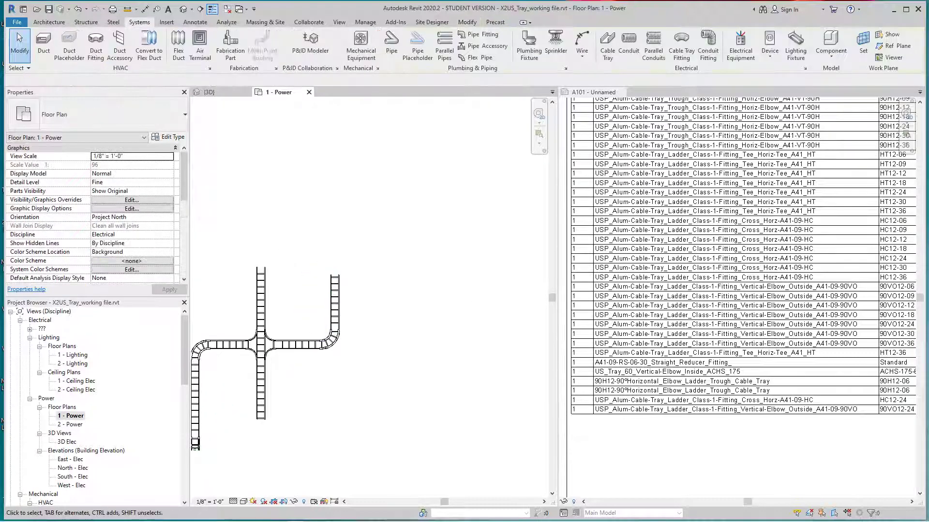
{"action": "left_click", "coordinate": [333, 304]}
{"action": "right_click", "coordinate": [336, 304]}
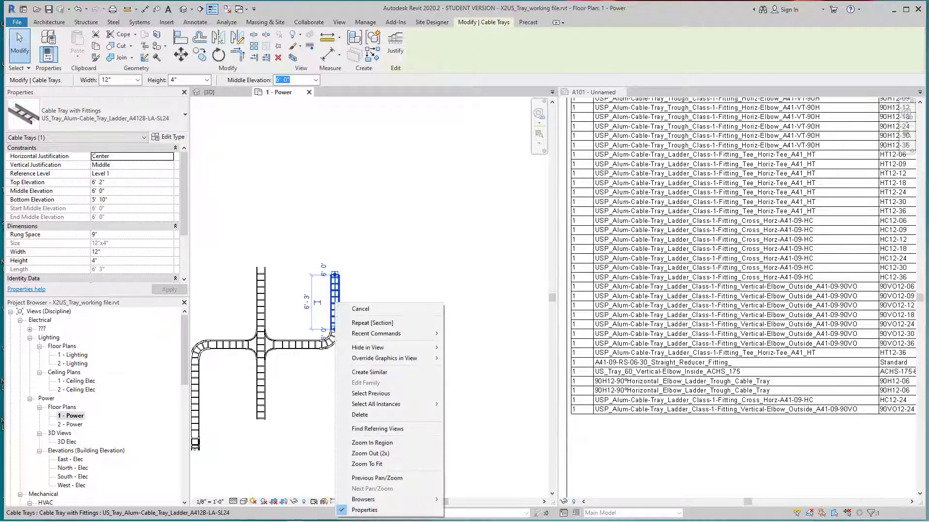
{"action": "left_click", "coordinate": [361, 309]}
{"action": "left_click", "coordinate": [16, 33]}
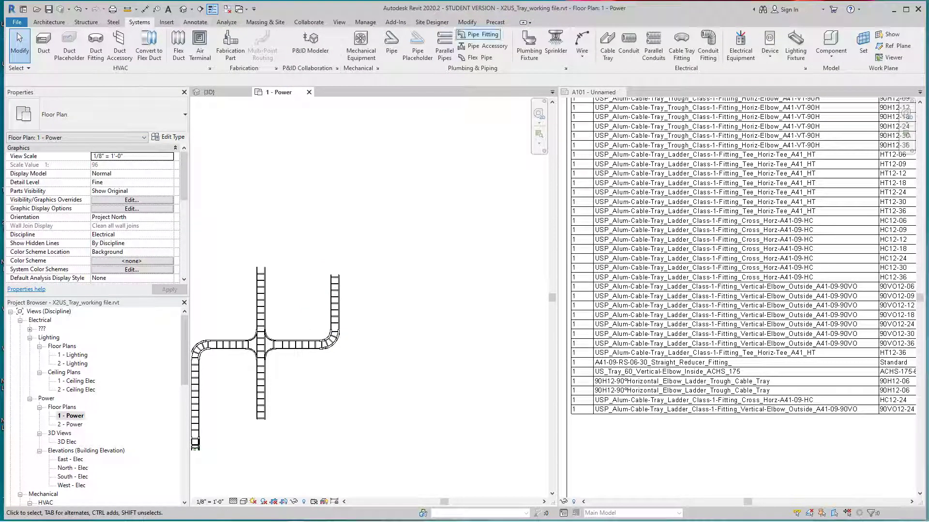
Step: In 1 - Power, draw an SL24 ladder tray branch about 9'-5" long to the right from the rightmost vertical tray, at middle elevation 2'-8"
{"action": "left_click", "coordinate": [607, 45]}
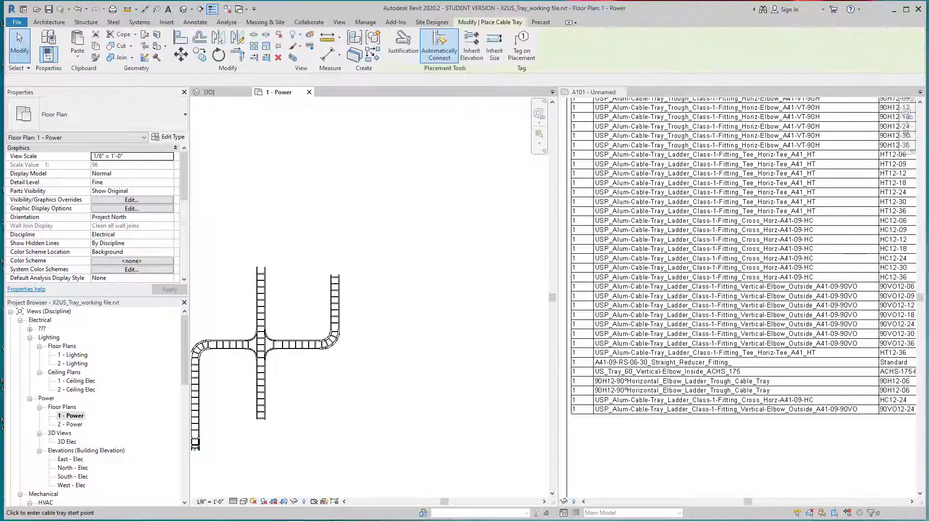
{"action": "left_click", "coordinate": [339, 307]}
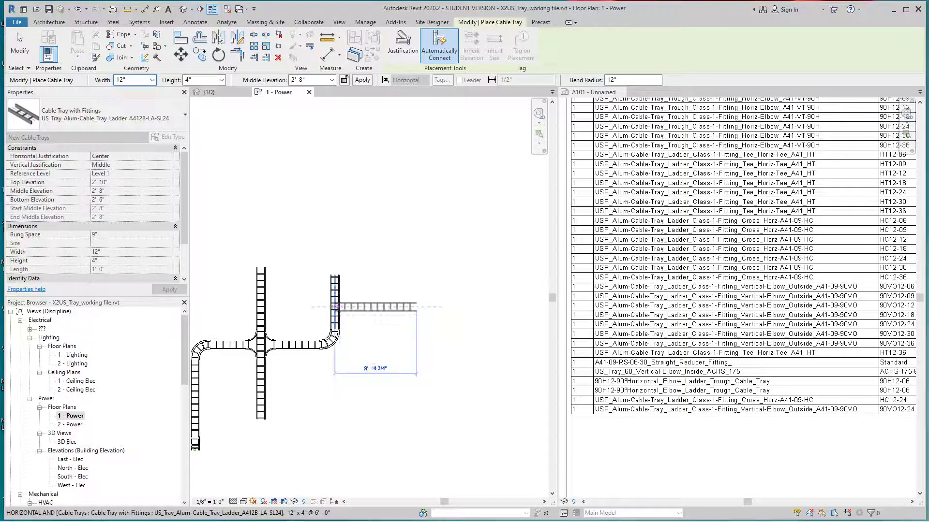
{"action": "left_click", "coordinate": [334, 307]}
{"action": "key", "text": "Escape"}
{"action": "key", "text": "Escape"}
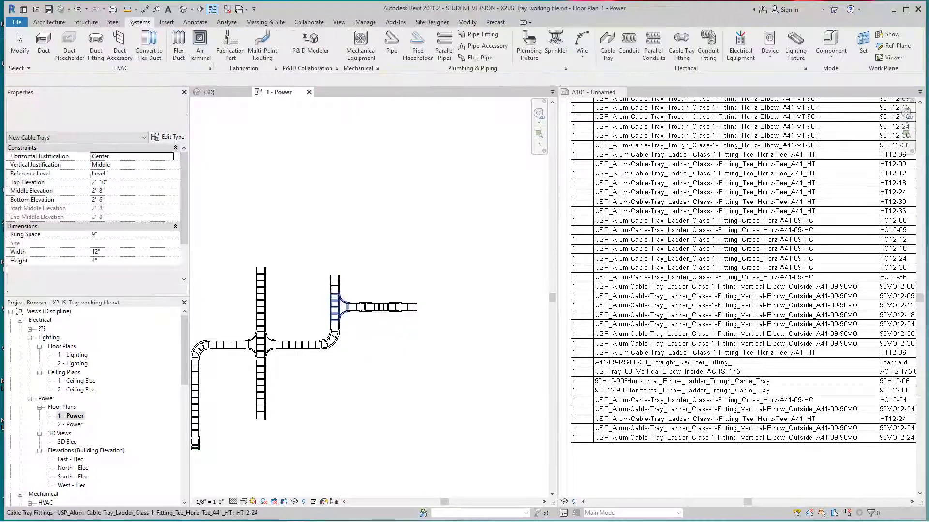
Step: Examine the new tee branch in 1 - Power and the matching fitting entries in the schedule on sheet A101
{"action": "scroll", "coordinate": [346, 317], "scroll_direction": "up", "scroll_amount": 4}
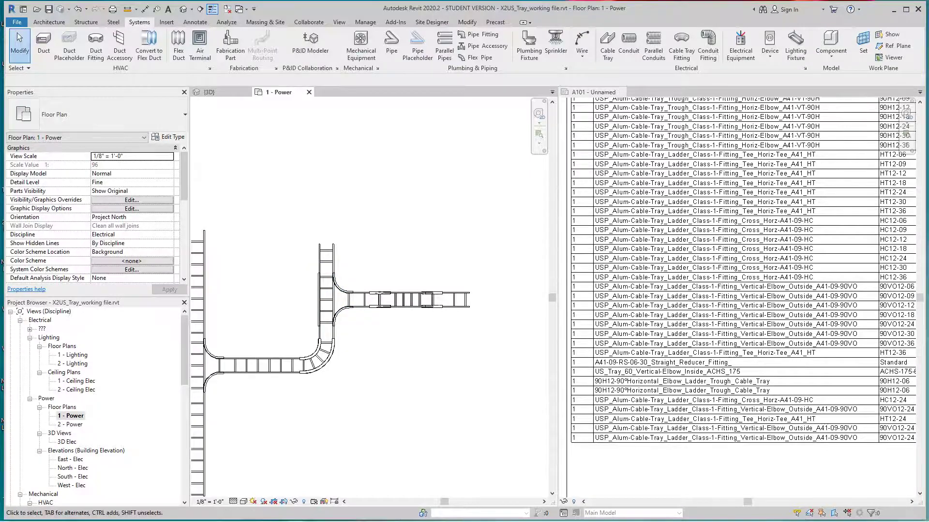
{"action": "scroll", "coordinate": [730, 421], "scroll_direction": "down", "scroll_amount": 3}
{"action": "scroll", "coordinate": [706, 440], "scroll_direction": "up", "scroll_amount": 4}
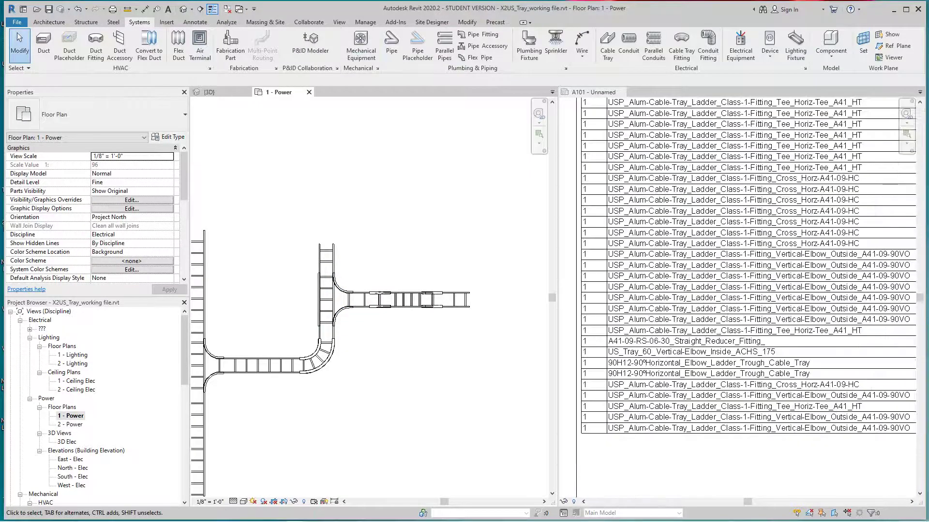
{"action": "scroll", "coordinate": [792, 448], "scroll_direction": "down", "scroll_amount": 2}
{"action": "left_click", "coordinate": [792, 455]}
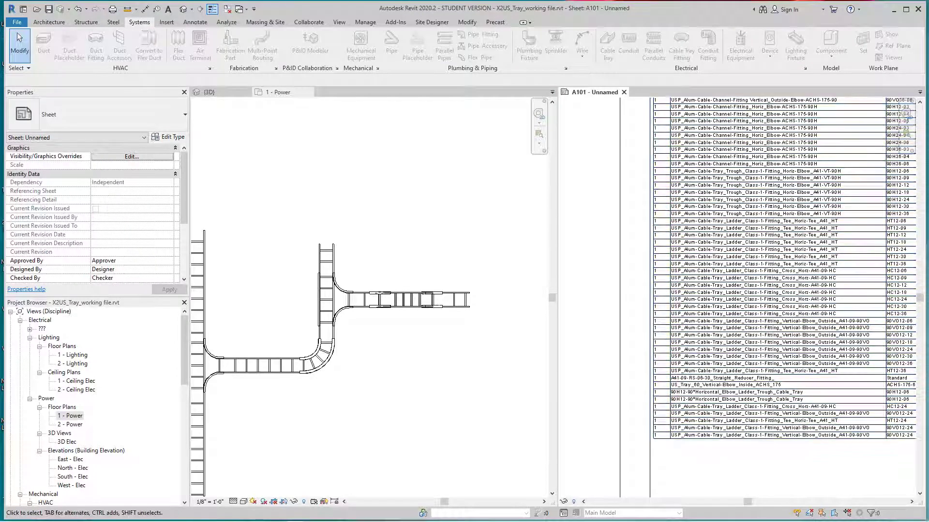
{"action": "scroll", "coordinate": [373, 335], "scroll_direction": "up", "scroll_amount": 3}
{"action": "scroll", "coordinate": [401, 337], "scroll_direction": "down", "scroll_amount": 4}
{"action": "scroll", "coordinate": [400, 340], "scroll_direction": "down", "scroll_amount": 1}
{"action": "left_click", "coordinate": [400, 340]}
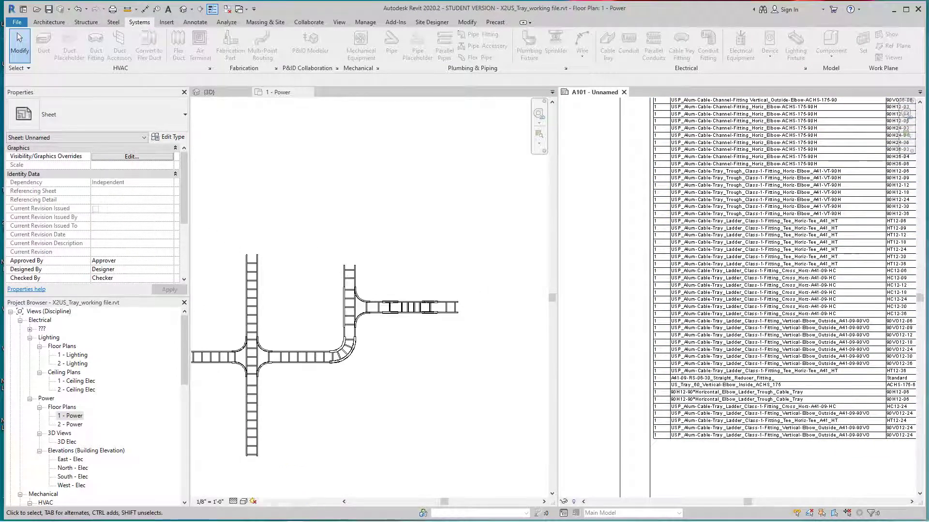
{"action": "scroll", "coordinate": [401, 340], "scroll_direction": "down", "scroll_amount": 2}
{"action": "scroll", "coordinate": [384, 335], "scroll_direction": "down", "scroll_amount": 4}
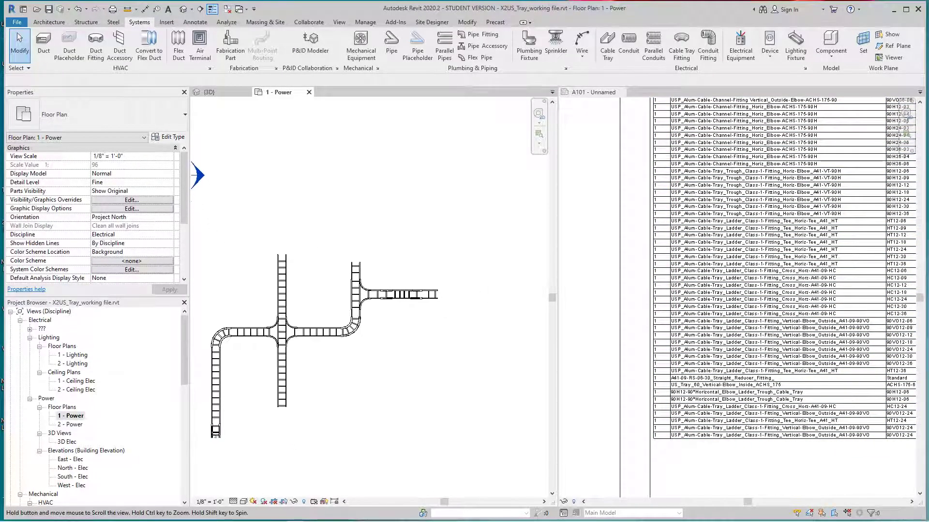
{"action": "middle_click_drag", "start_coordinate": [384, 336], "coordinate": [381, 324]}
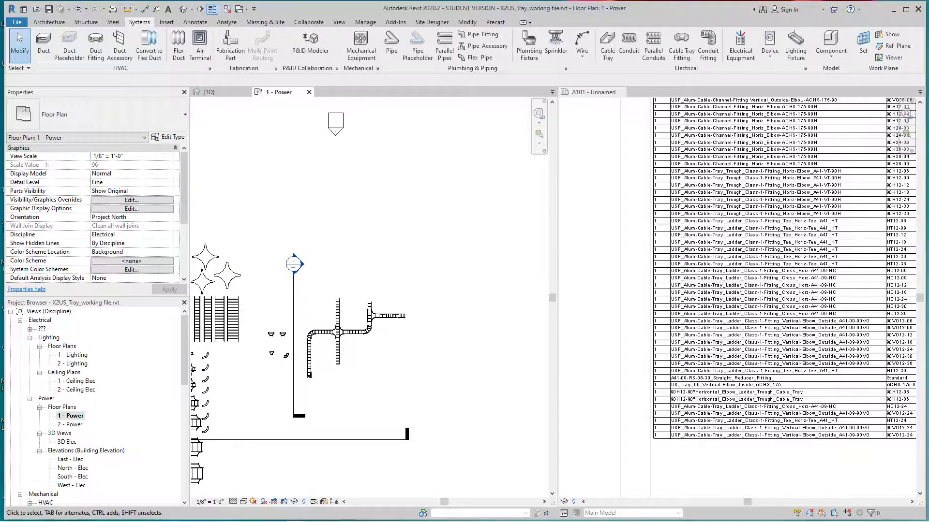
{"action": "scroll", "coordinate": [359, 288], "scroll_direction": "down", "scroll_amount": 3}
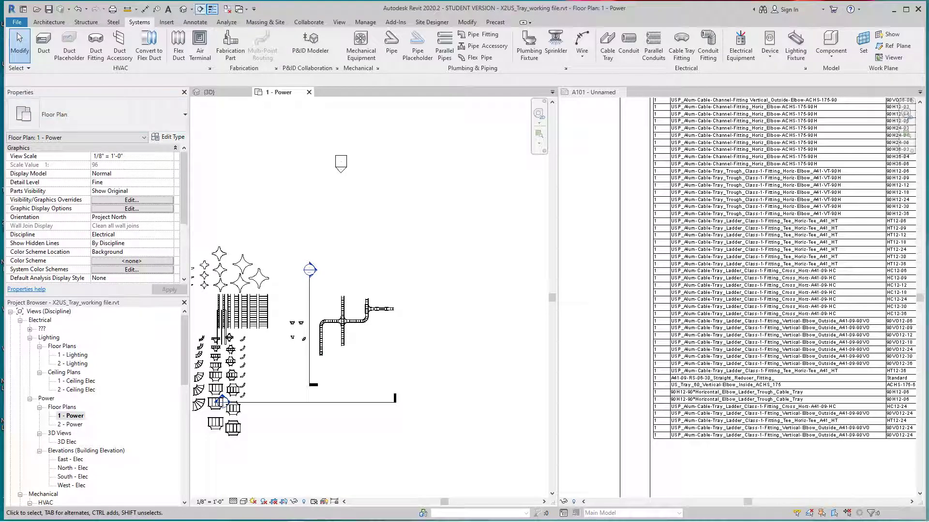
Step: Start loading a family and go up from the template folder to the Desktop
{"action": "left_click", "coordinate": [167, 22]}
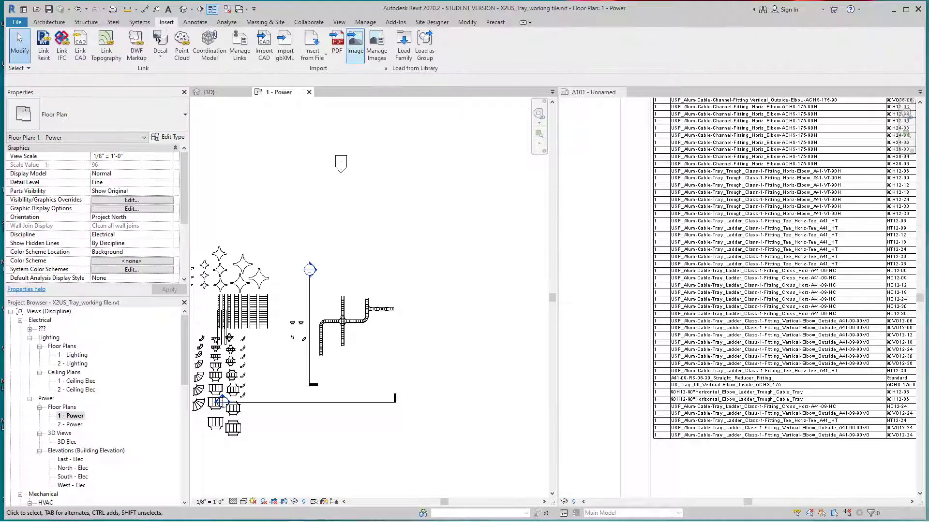
{"action": "left_click", "coordinate": [404, 46]}
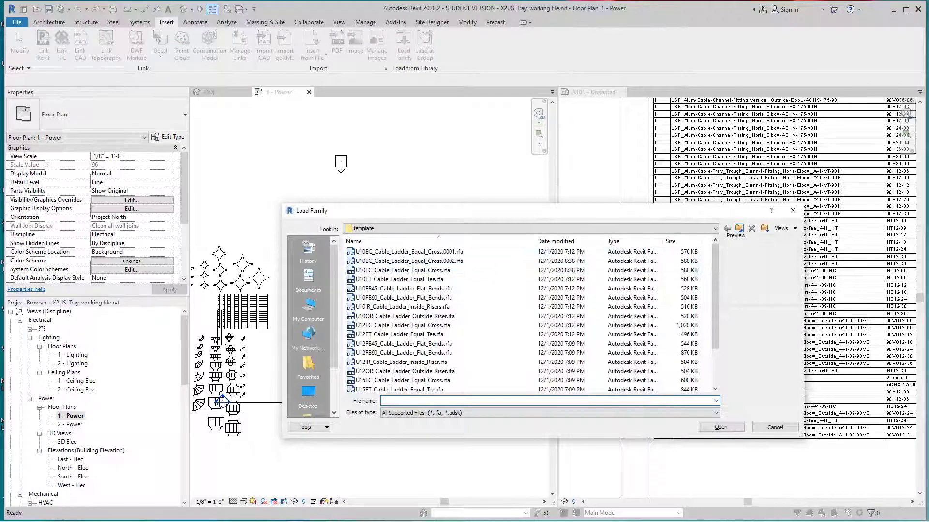
{"action": "left_click", "coordinate": [739, 228]}
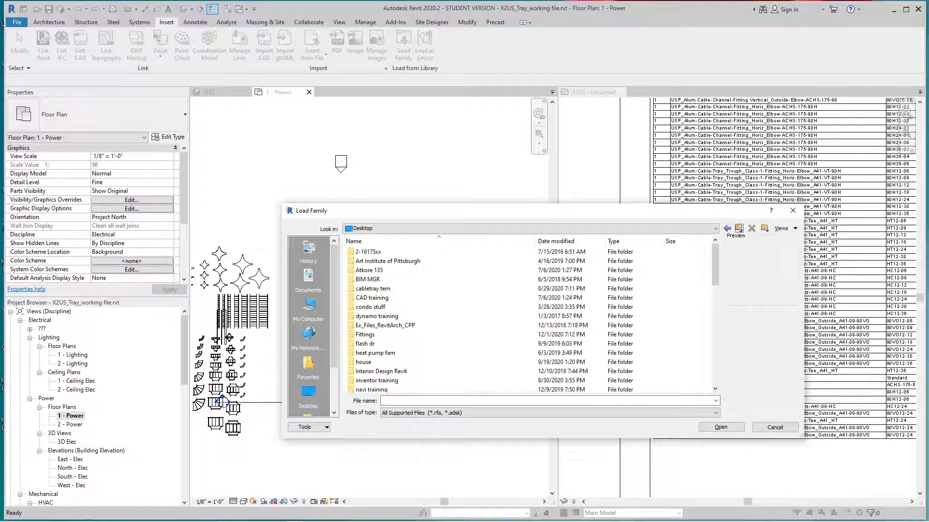
{"action": "left_click", "coordinate": [716, 229]}
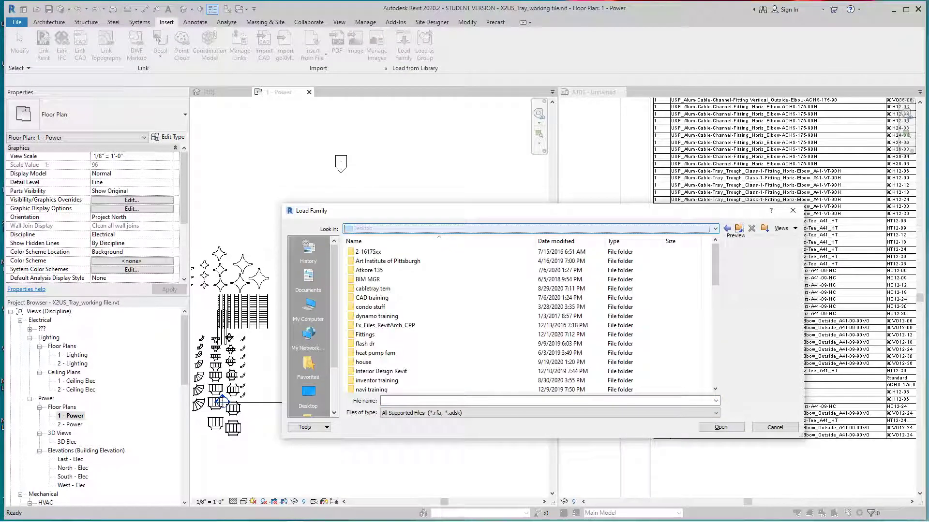
{"action": "key", "text": "alt+Down"}
{"action": "key", "text": "Down"}
{"action": "key", "text": "Down"}
{"action": "key", "text": "Down"}
{"action": "key", "text": "Down"}
{"action": "key", "text": "Down"}
{"action": "key", "text": "Down"}
{"action": "key", "text": "Down"}
{"action": "key", "text": "Down"}
{"action": "key", "text": "Down"}
{"action": "key", "text": "Down"}
{"action": "key", "text": "Down"}
{"action": "key", "text": "Down"}
{"action": "key", "text": "Down"}
{"action": "key", "text": "Down"}
{"action": "key", "text": "Down"}
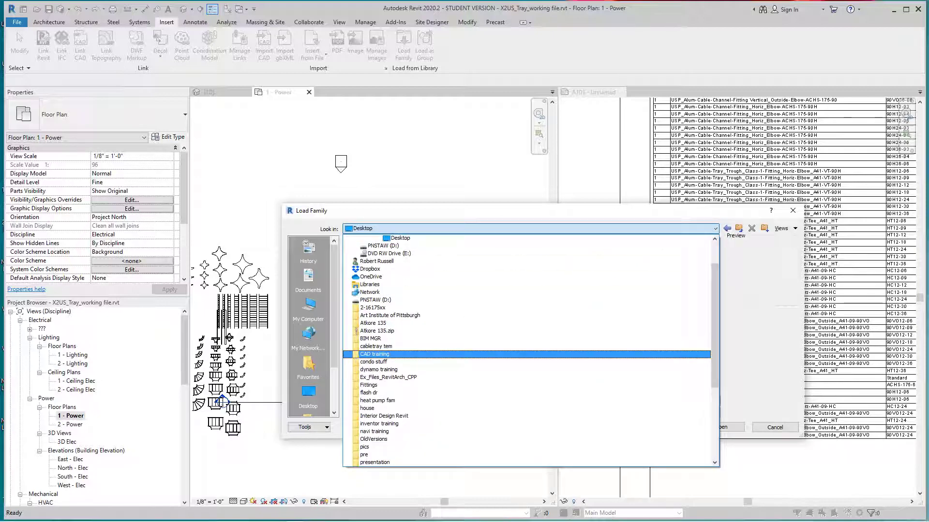
{"action": "scroll", "coordinate": [527, 348], "scroll_direction": "down", "scroll_amount": 4}
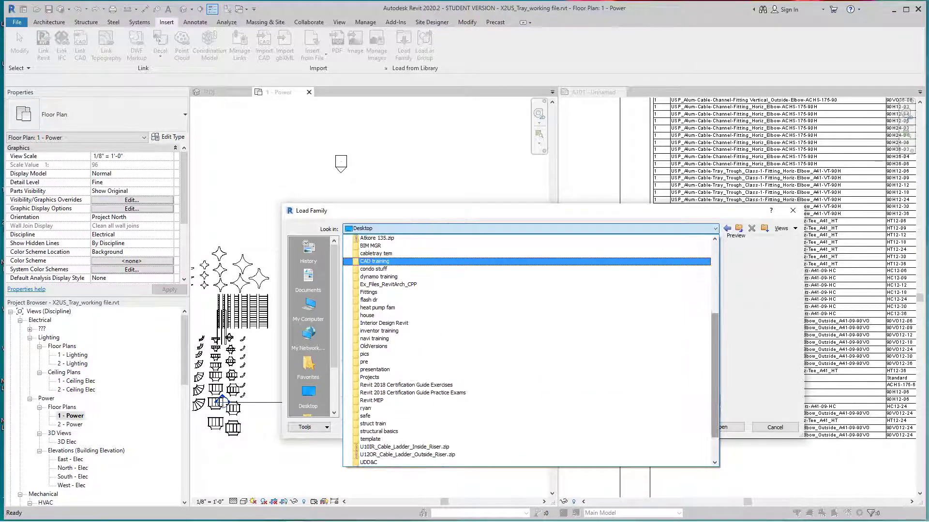
{"action": "scroll", "coordinate": [527, 348], "scroll_direction": "up", "scroll_amount": 4}
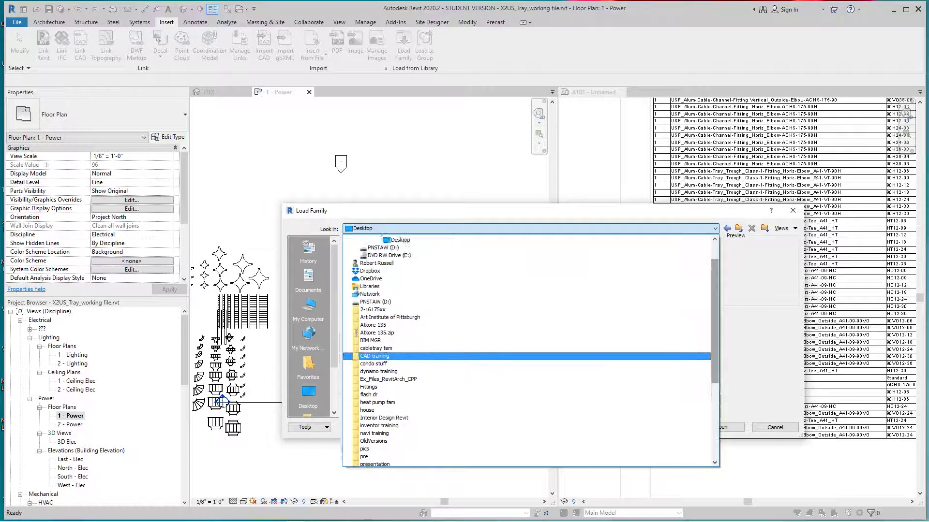
{"action": "scroll", "coordinate": [527, 348], "scroll_direction": "up", "scroll_amount": 2}
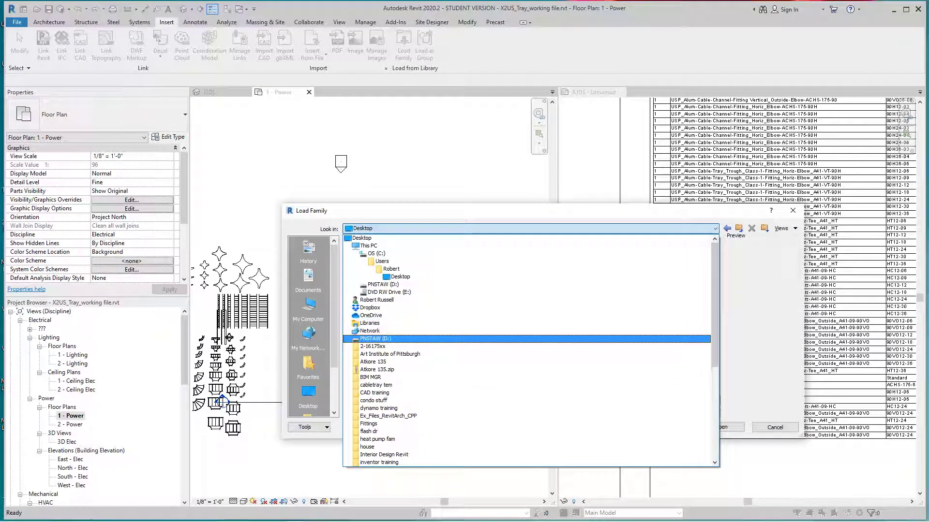
{"action": "scroll", "coordinate": [527, 348], "scroll_direction": "down", "scroll_amount": 5}
{"action": "scroll", "coordinate": [528, 347], "scroll_direction": "down", "scroll_amount": 1}
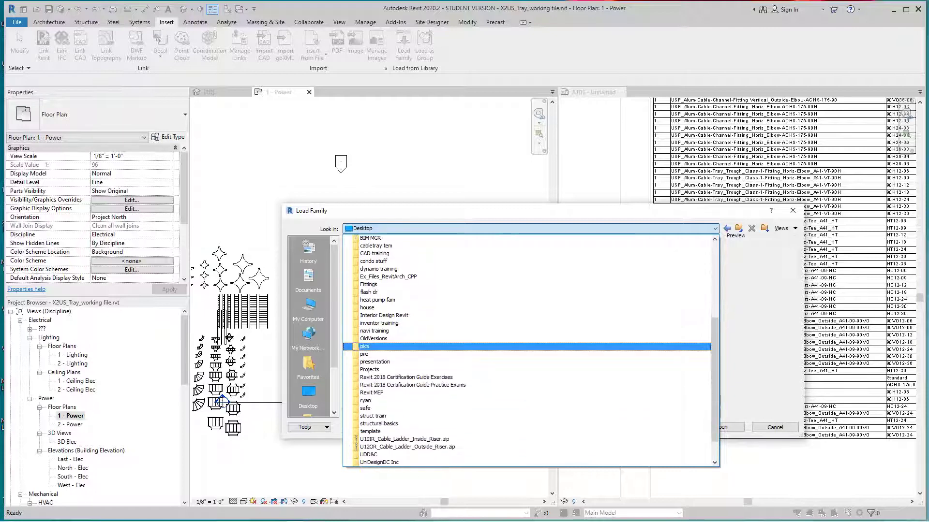
{"action": "scroll", "coordinate": [528, 348], "scroll_direction": "down", "scroll_amount": 2}
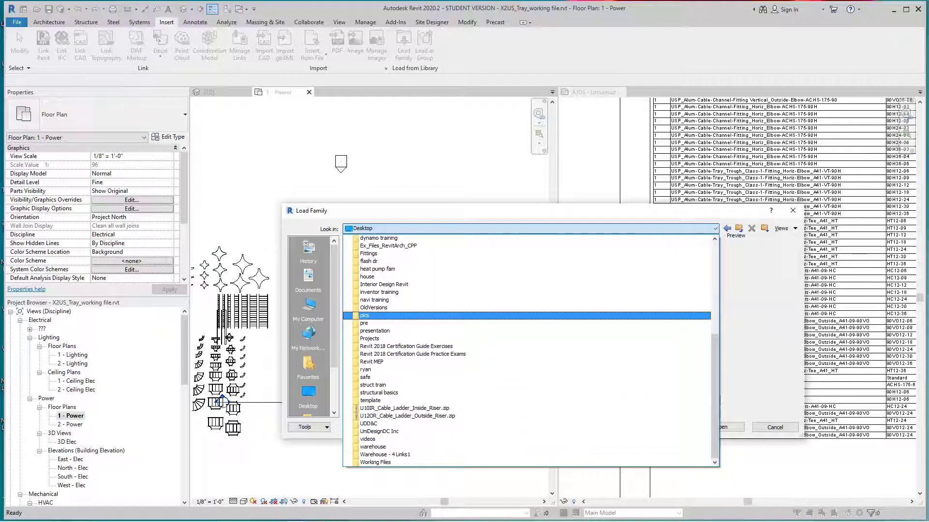
{"action": "scroll", "coordinate": [528, 348], "scroll_direction": "up", "scroll_amount": 4}
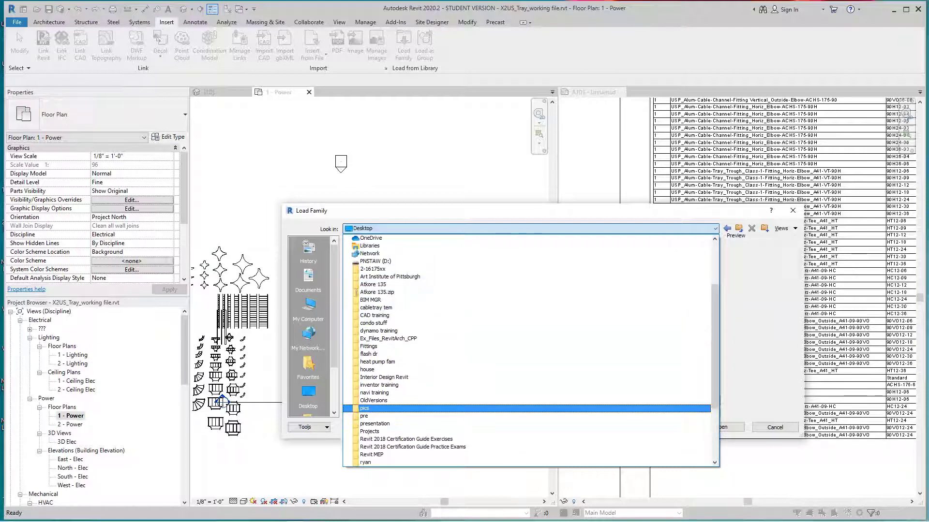
{"action": "scroll", "coordinate": [527, 348], "scroll_direction": "up", "scroll_amount": 4}
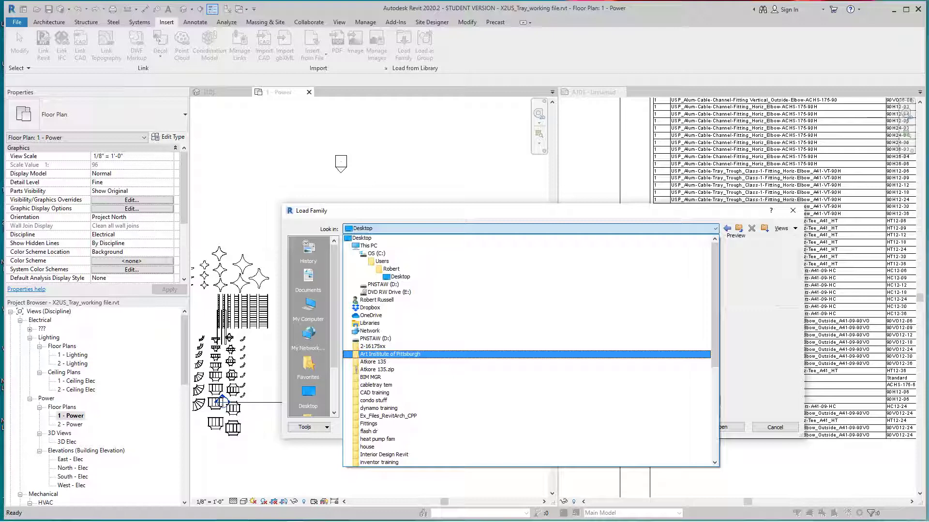
{"action": "left_click", "coordinate": [361, 238]}
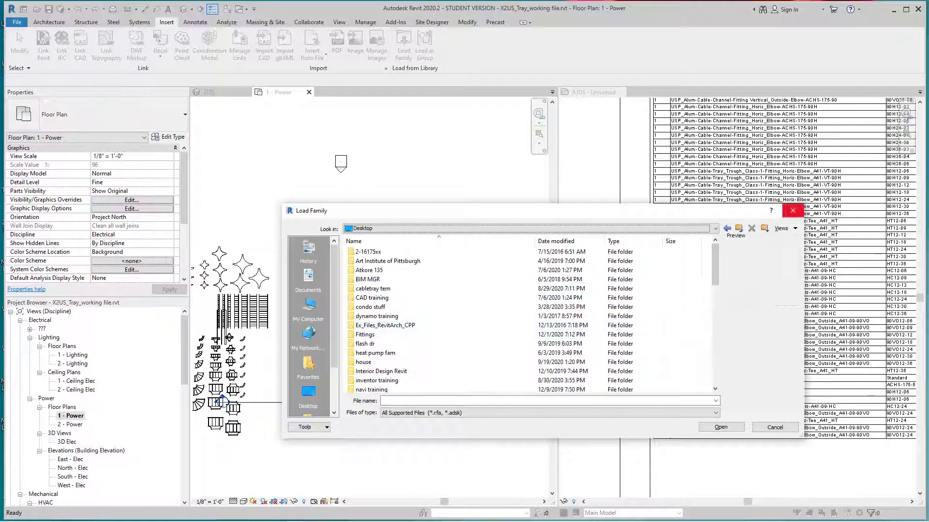
{"action": "left_click", "coordinate": [792, 210]}
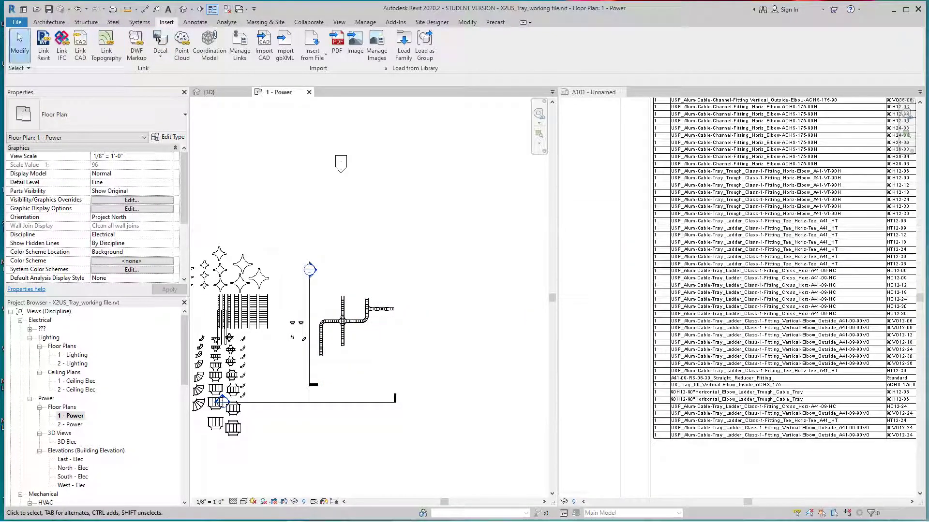
Step: Start loading a family and switch the browsing location to the US Imperial library
{"action": "left_click", "coordinate": [404, 46]}
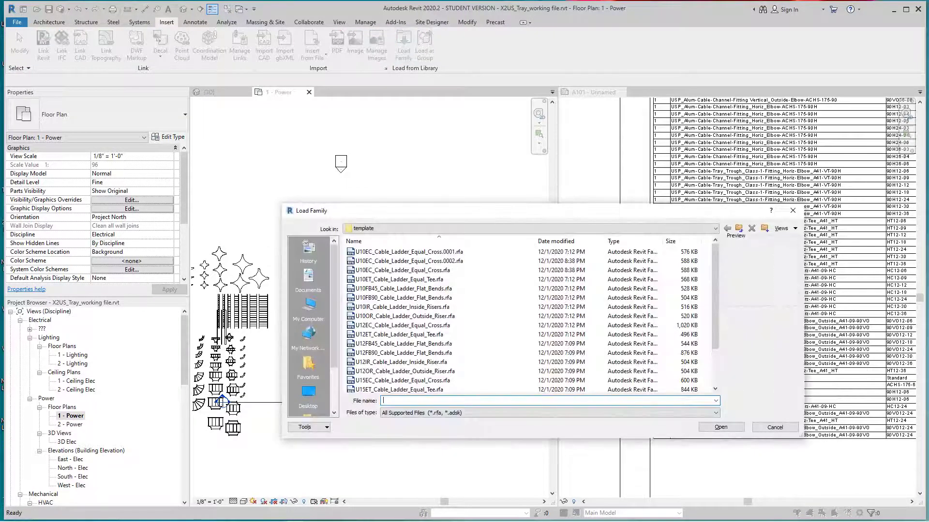
{"action": "left_click", "coordinate": [739, 228]}
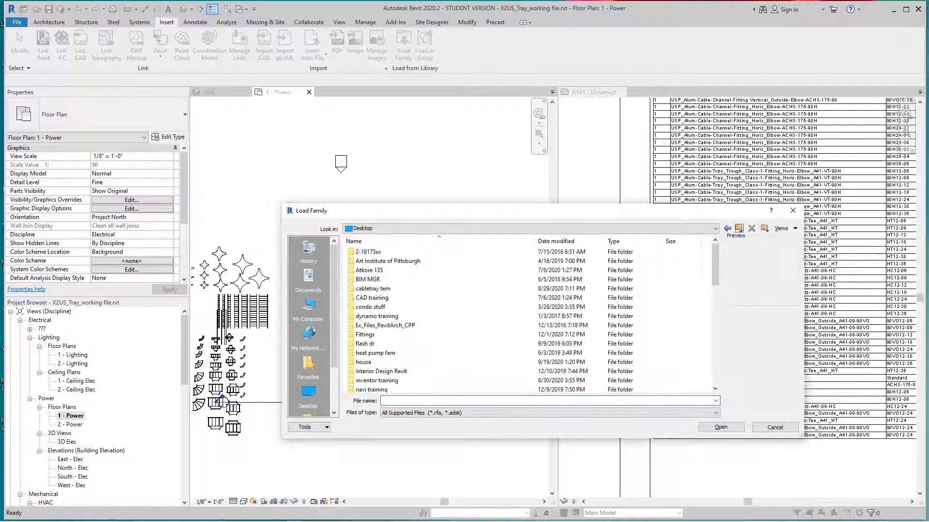
{"action": "left_click", "coordinate": [739, 228]}
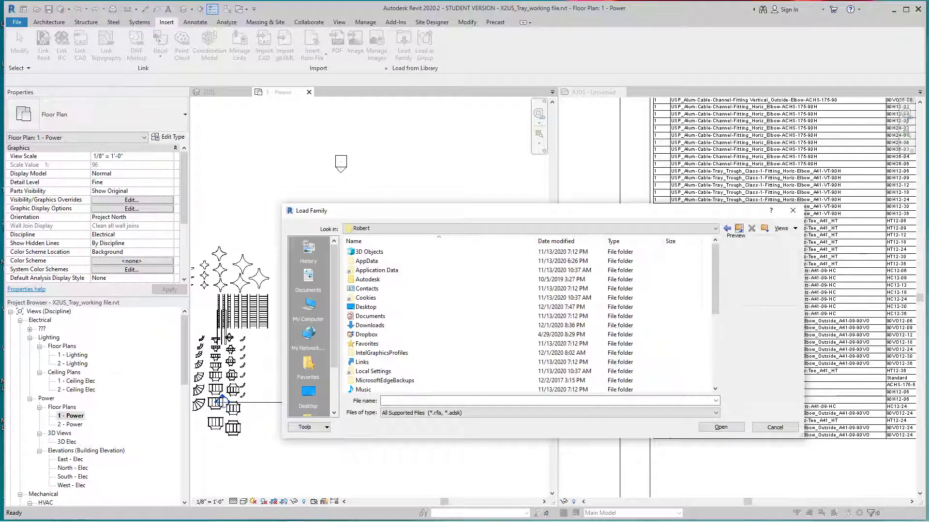
{"action": "left_click", "coordinate": [532, 229]}
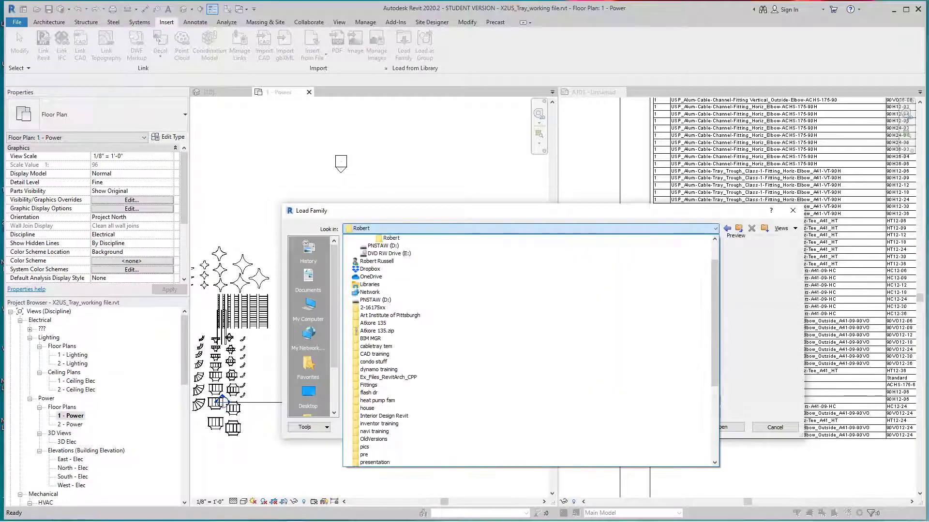
{"action": "left_click", "coordinate": [392, 238]}
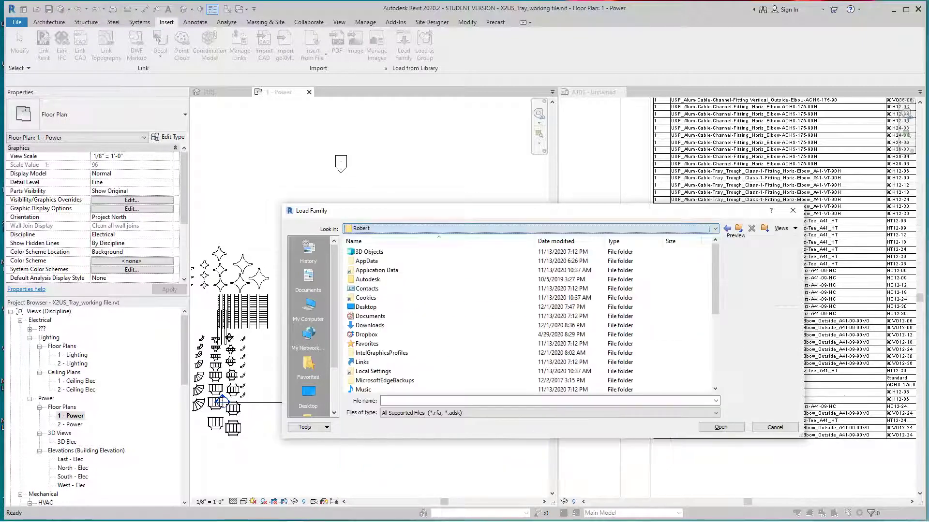
{"action": "scroll", "coordinate": [383, 339], "scroll_direction": "down", "scroll_amount": 5}
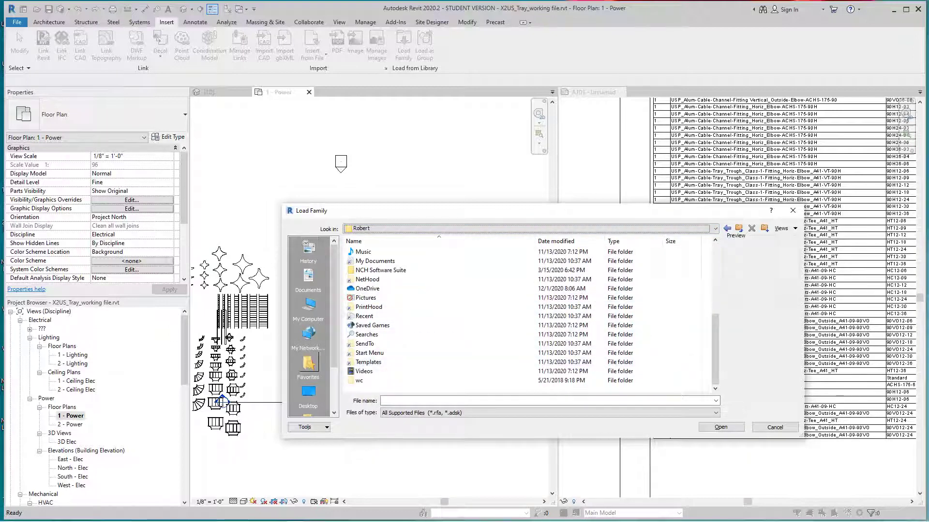
{"action": "scroll", "coordinate": [308, 329], "scroll_direction": "down", "scroll_amount": 2}
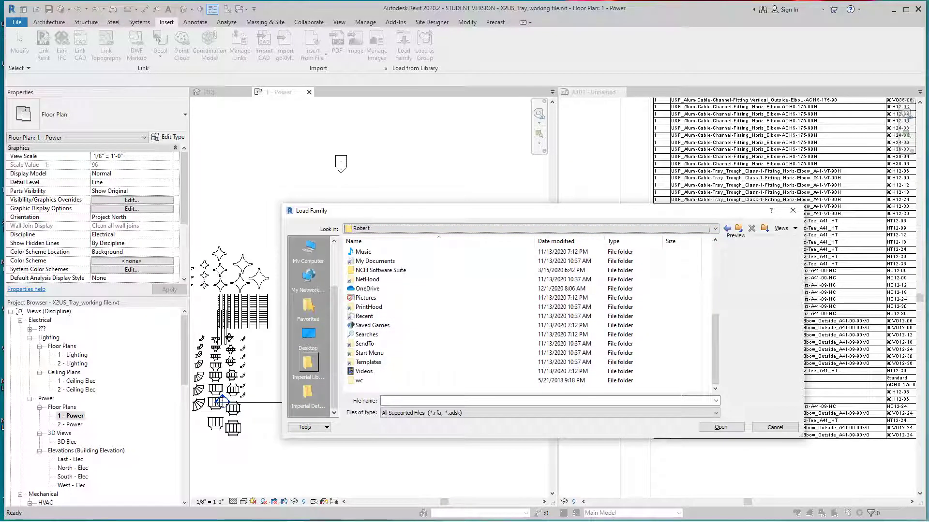
{"action": "left_click", "coordinate": [308, 363]}
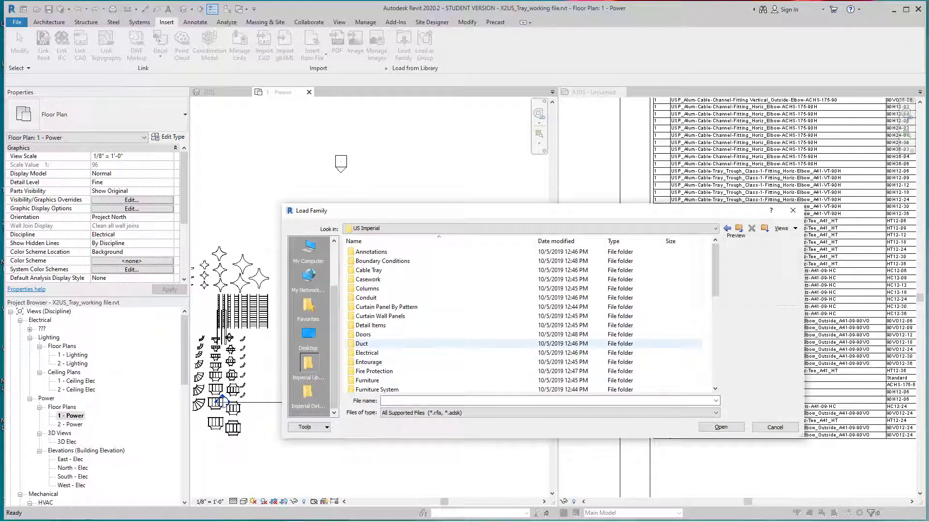
Step: Open the Electric Power folder inside the library's Electrical and MEP folders
{"action": "scroll", "coordinate": [527, 319], "scroll_direction": "down", "scroll_amount": 2}
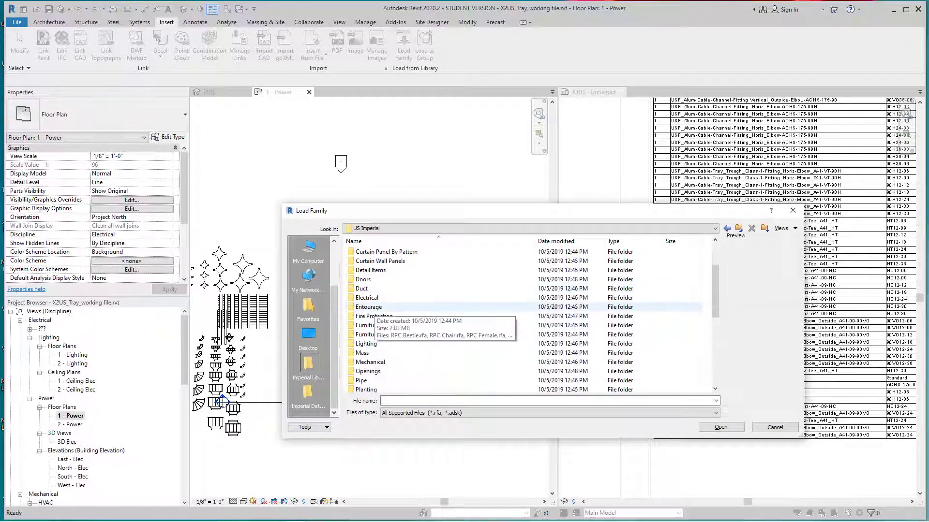
{"action": "double_click", "coordinate": [367, 298]}
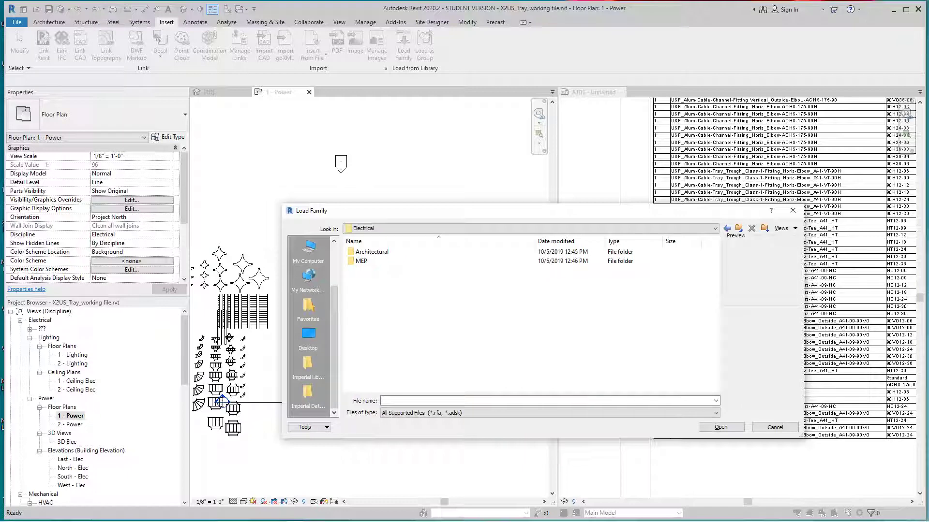
{"action": "double_click", "coordinate": [360, 261]}
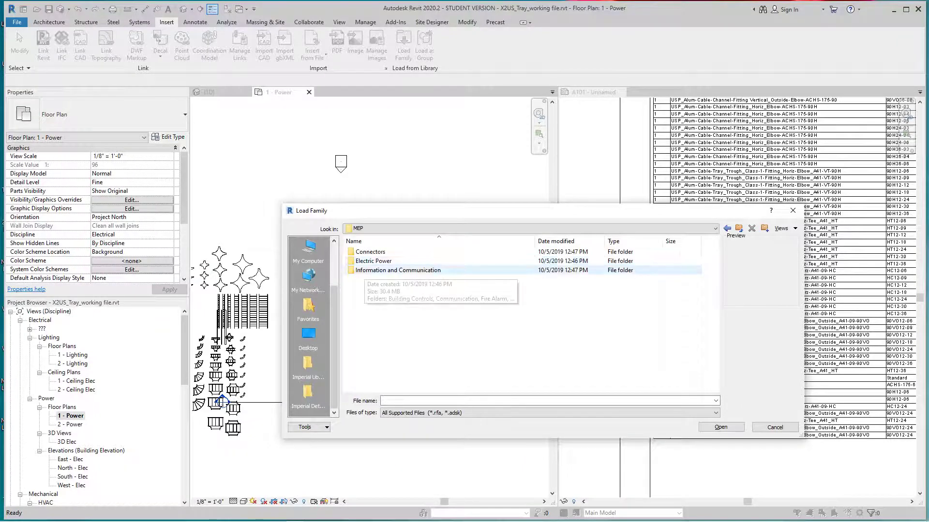
{"action": "double_click", "coordinate": [373, 261]}
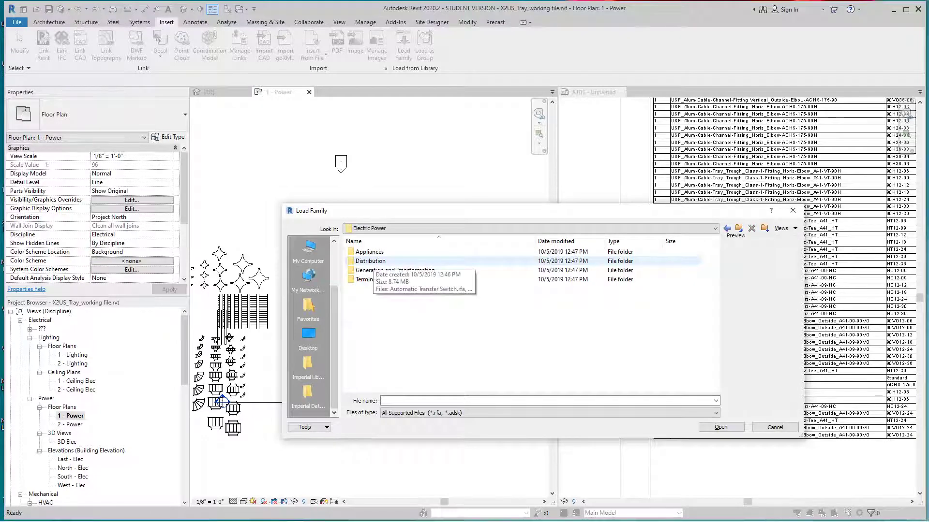
Step: Look through the families in the Distribution folder and return to the Electric Power folder
{"action": "double_click", "coordinate": [372, 261]}
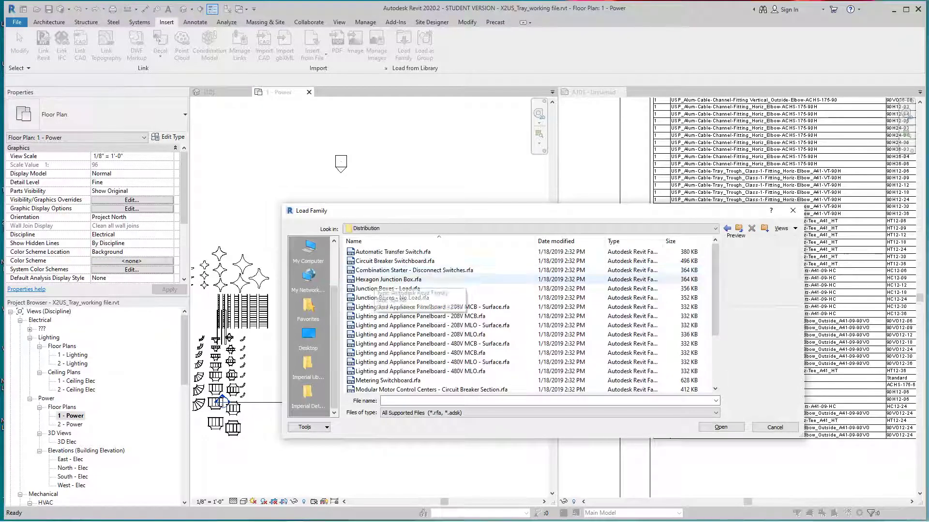
{"action": "scroll", "coordinate": [375, 280], "scroll_direction": "down", "scroll_amount": 3}
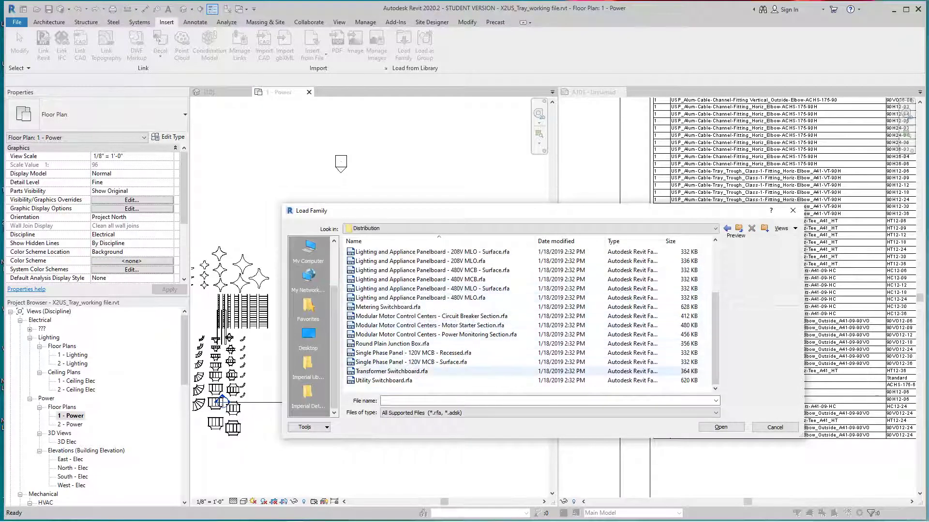
{"action": "scroll", "coordinate": [387, 382], "scroll_direction": "up", "scroll_amount": 3}
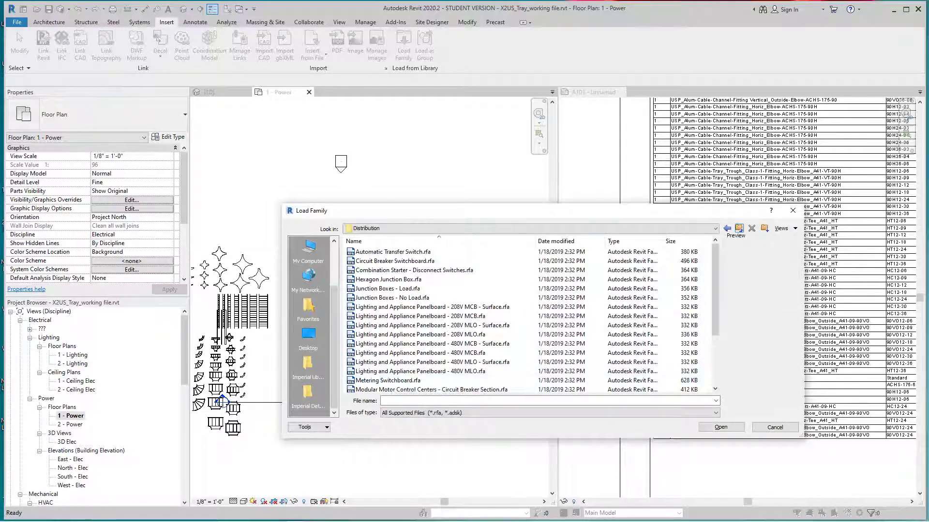
{"action": "left_click", "coordinate": [738, 228]}
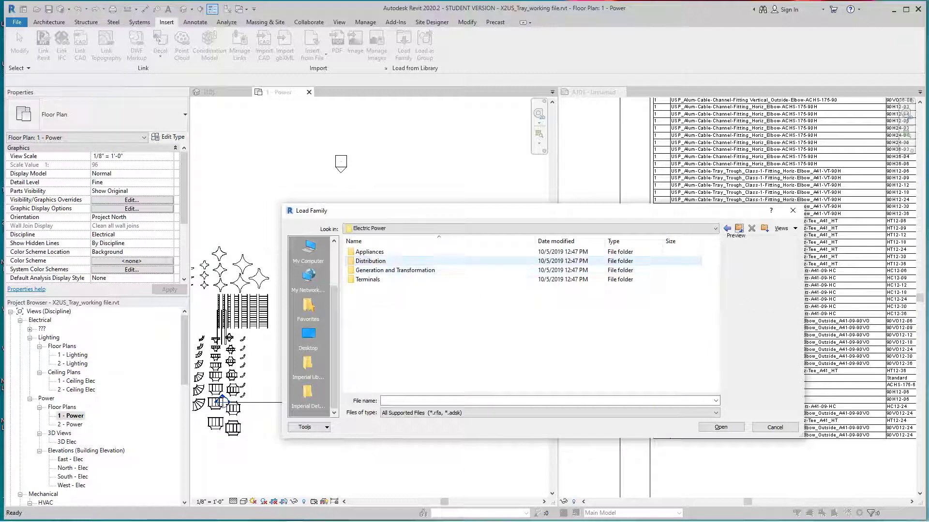
{"action": "double_click", "coordinate": [371, 261]}
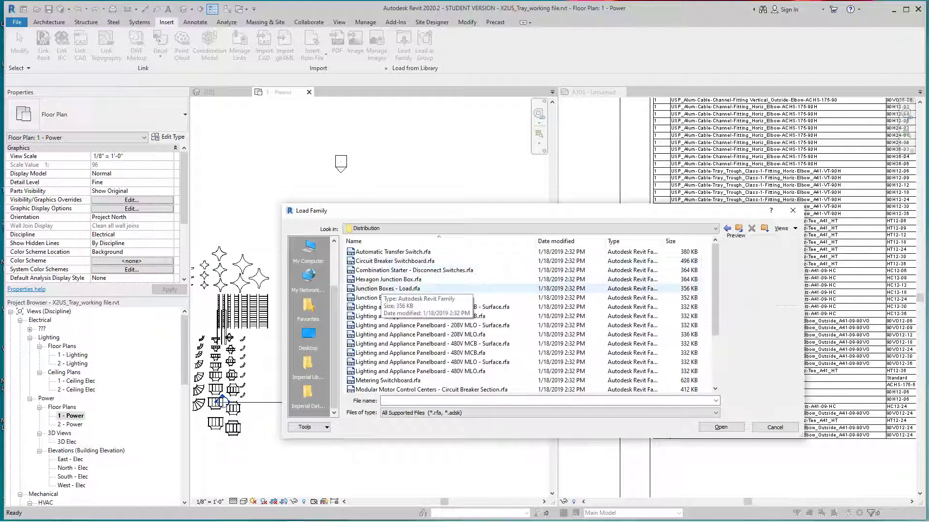
{"action": "scroll", "coordinate": [379, 288], "scroll_direction": "down", "scroll_amount": 3}
{"action": "scroll", "coordinate": [387, 288], "scroll_direction": "up", "scroll_amount": 3}
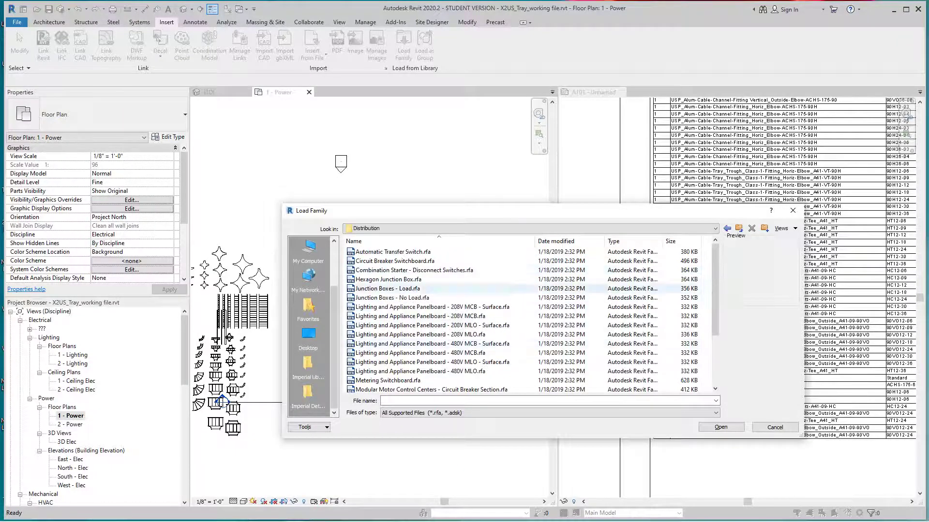
{"action": "left_click", "coordinate": [740, 228]}
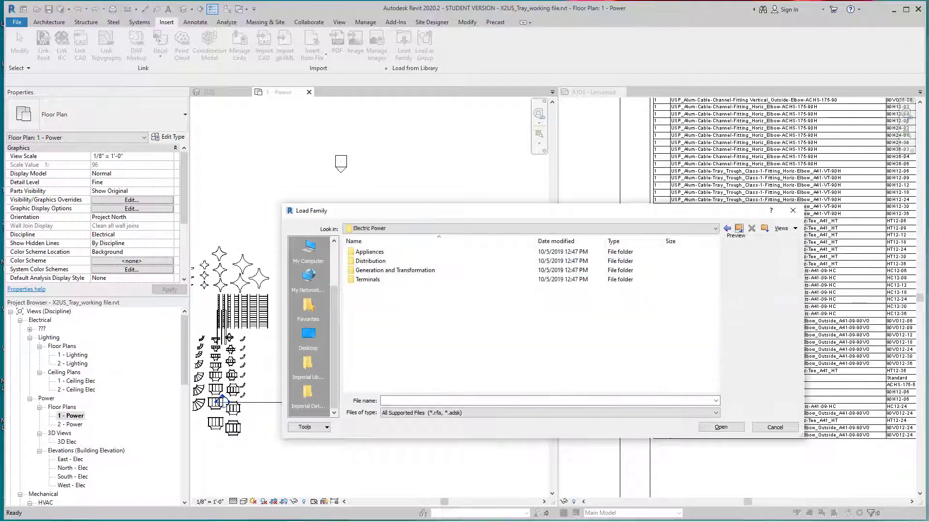
Step: Load the family Dry Type Transformer - 480-208Y120 - NEMA Type 2.rfa from the Generation and Transformation folder
{"action": "double_click", "coordinate": [395, 271]}
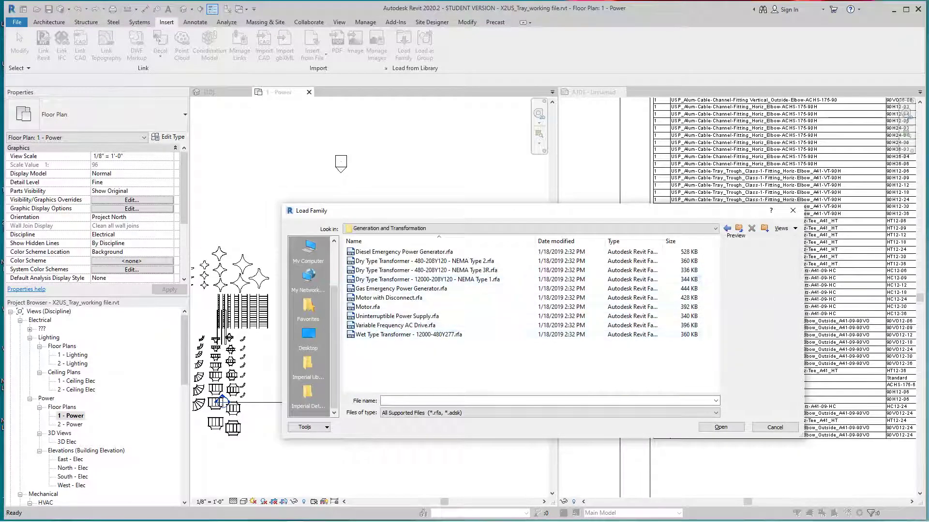
{"action": "left_click", "coordinate": [426, 271]}
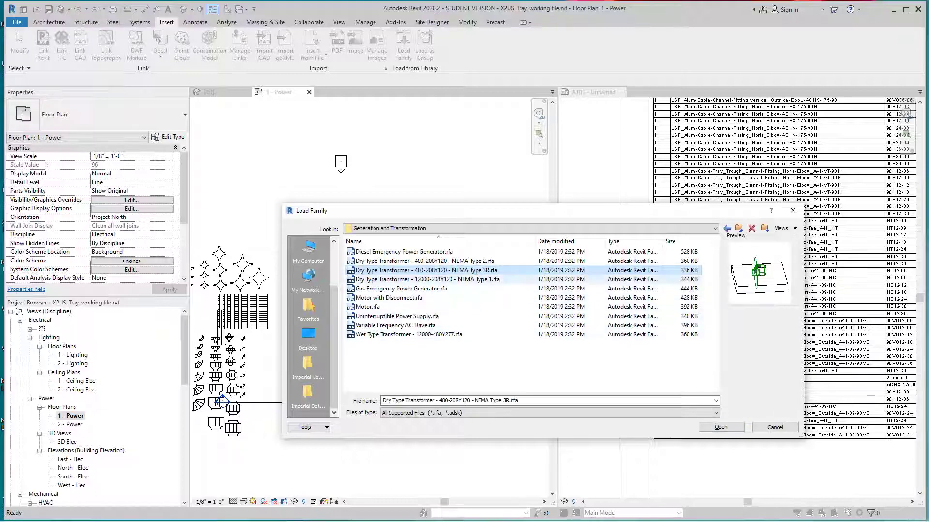
{"action": "left_click", "coordinate": [411, 261]}
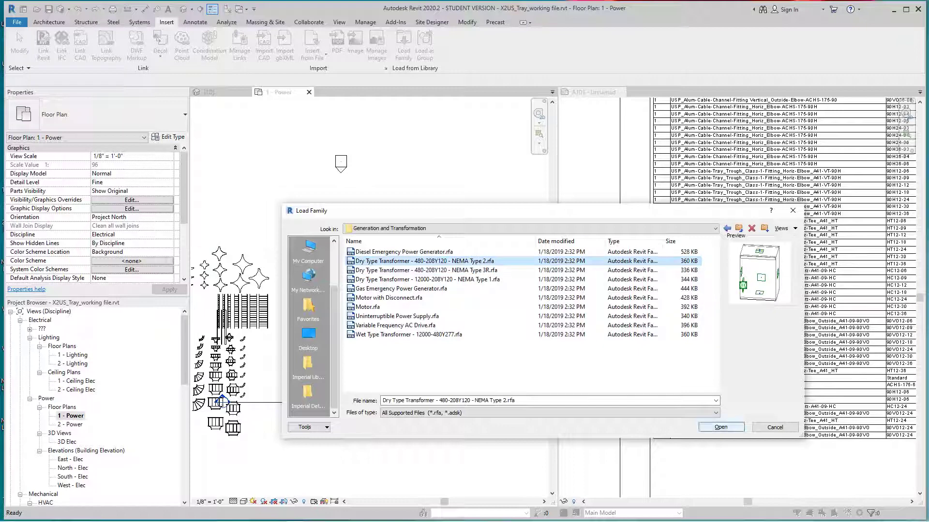
{"action": "left_click", "coordinate": [721, 427]}
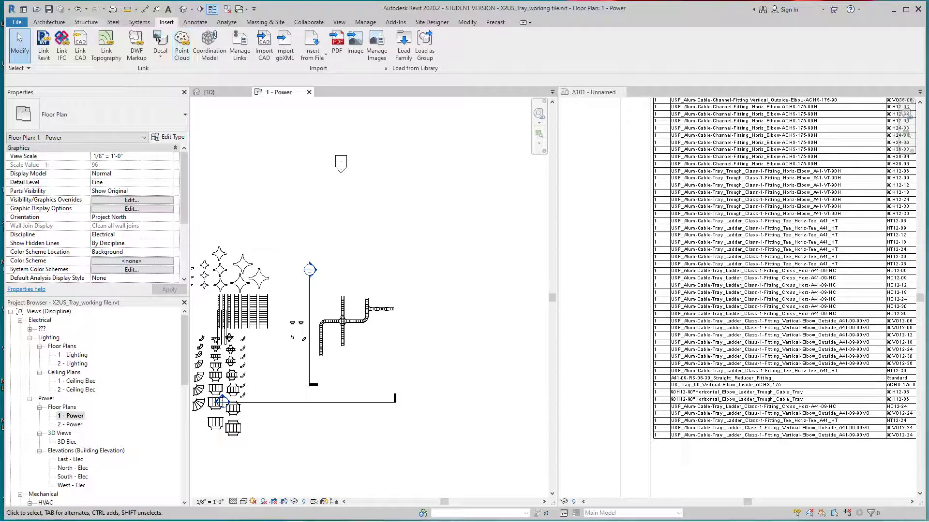
Step: Place two 15 kVA Dry Type Transformers near the ladder tray's open end, one on each side and aligned with each other
{"action": "left_click", "coordinate": [139, 22]}
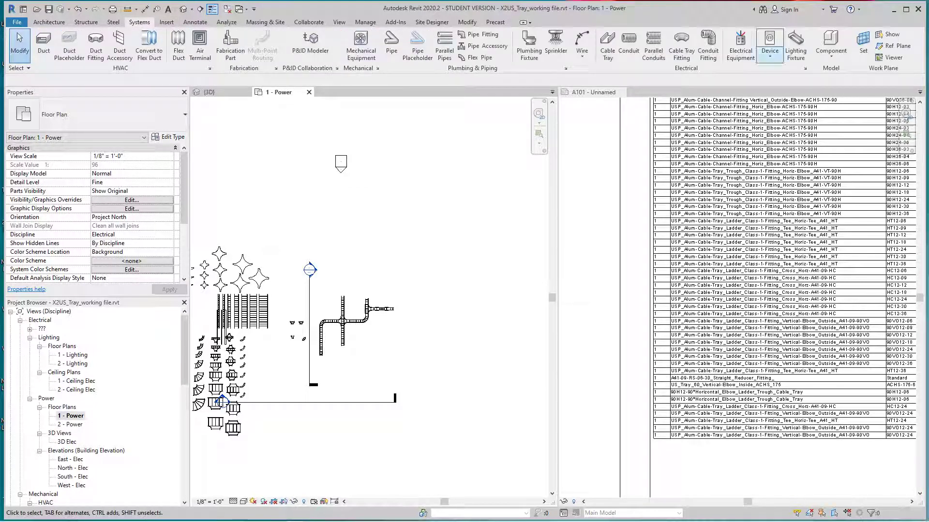
{"action": "left_click", "coordinate": [740, 46]}
{"action": "scroll", "coordinate": [382, 334], "scroll_direction": "up", "scroll_amount": 4}
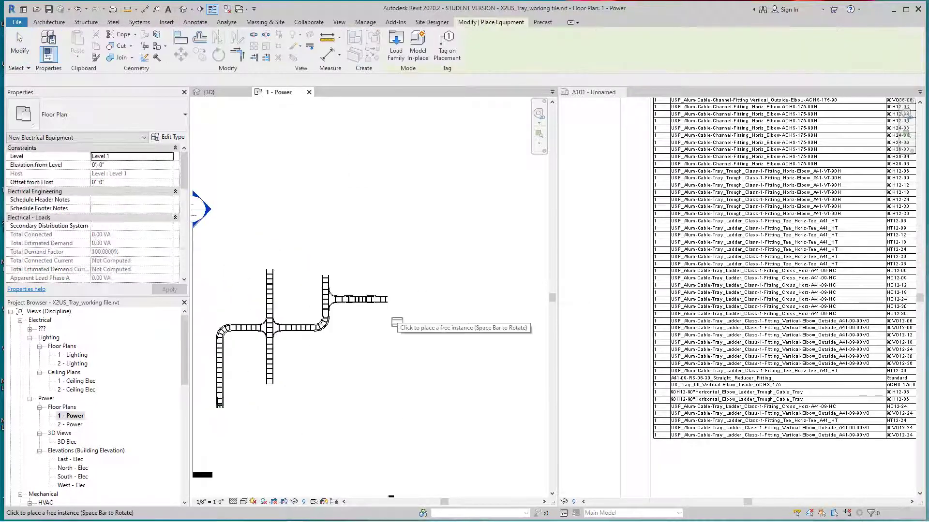
{"action": "left_click", "coordinate": [391, 322]}
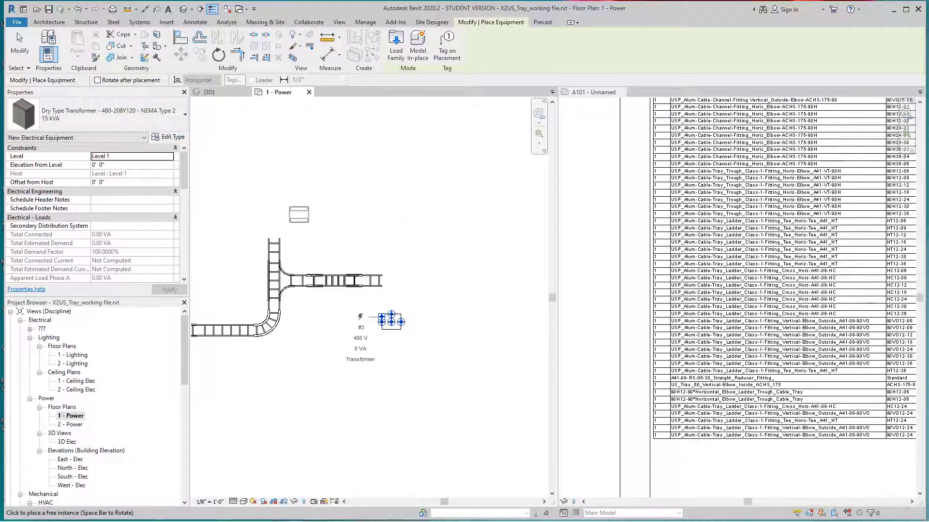
{"action": "middle_click_drag", "start_coordinate": [298, 215], "coordinate": [349, 216]}
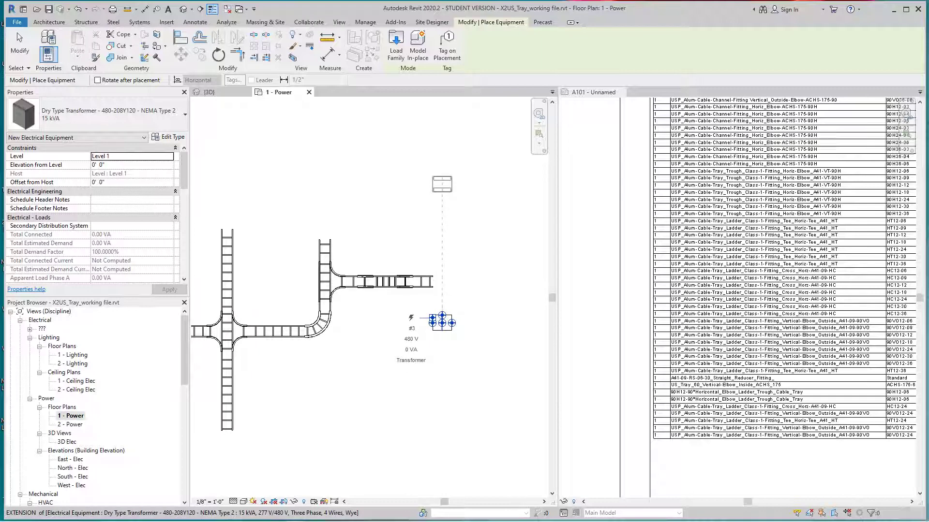
{"action": "left_click", "coordinate": [442, 184]}
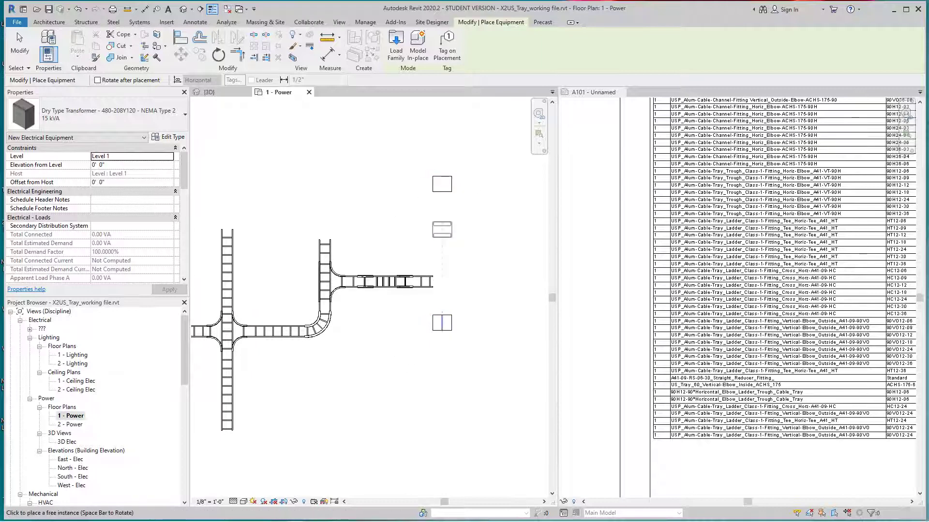
{"action": "key", "text": "Escape"}
{"action": "key", "text": "Escape"}
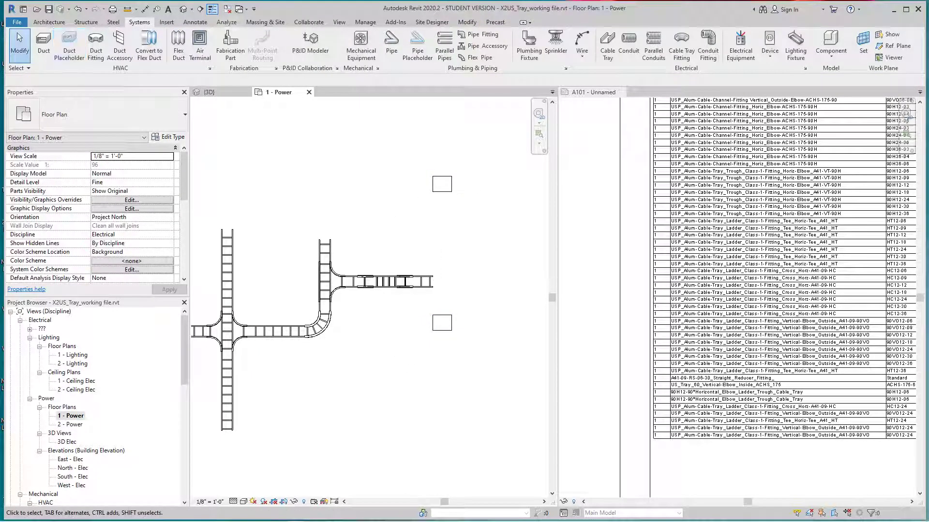
Step: Load the family Diesel Emergency Power Generator.rfa from the Generation and Transformation folder
{"action": "left_click", "coordinate": [167, 22]}
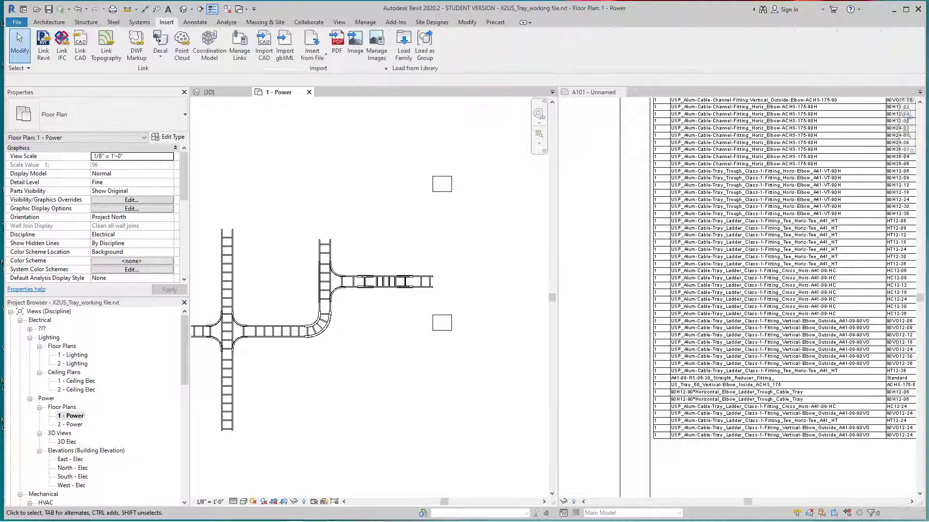
{"action": "left_click", "coordinate": [404, 46]}
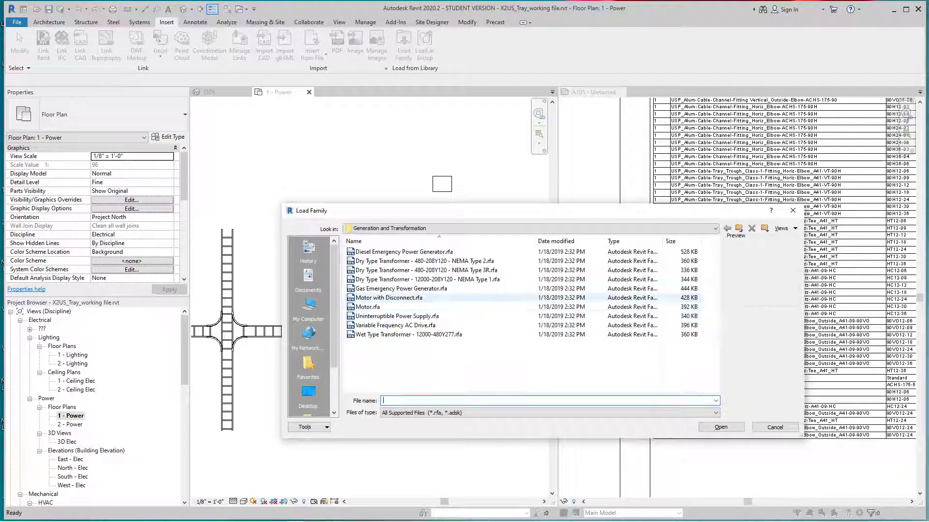
{"action": "left_click", "coordinate": [389, 298]}
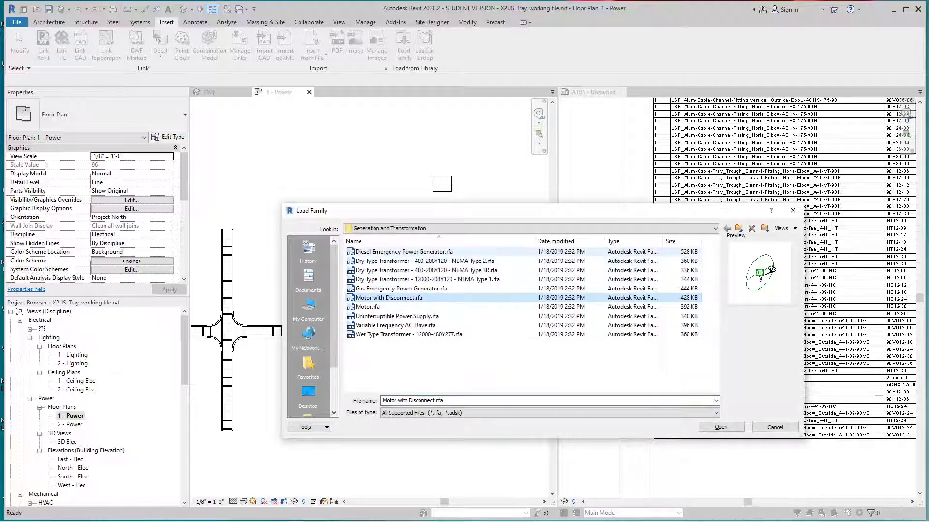
{"action": "left_click", "coordinate": [404, 251]}
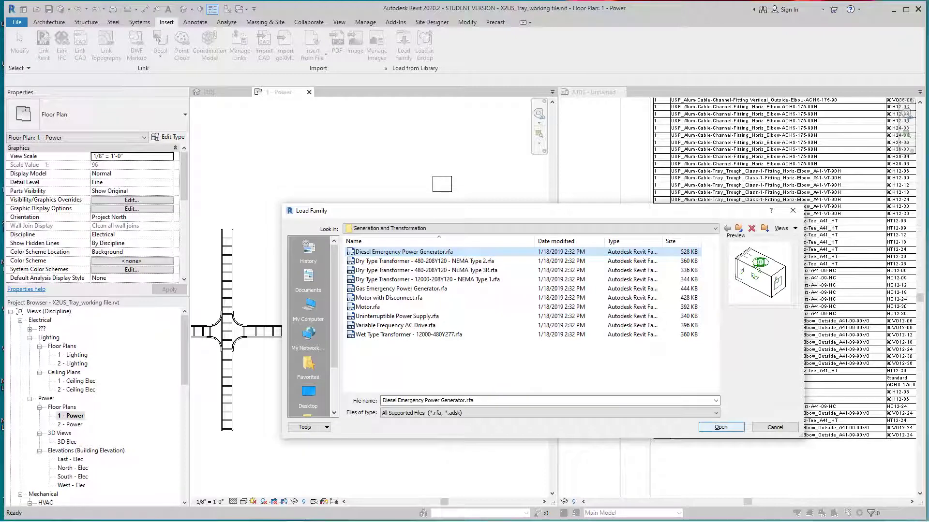
{"action": "key", "text": "Return"}
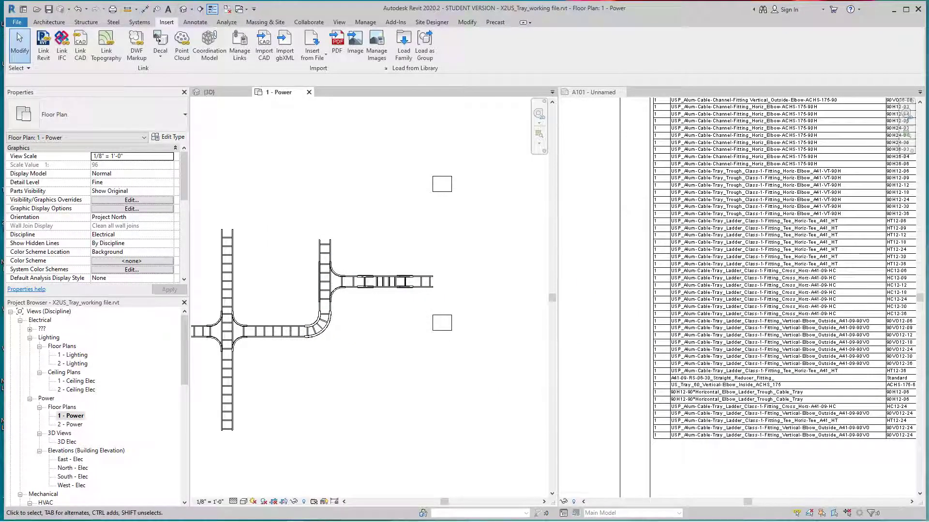
Step: Place a 4000 kW Diesel Emergency Power Generator below the ladder tray run in the power plan
{"action": "left_click", "coordinate": [140, 23]}
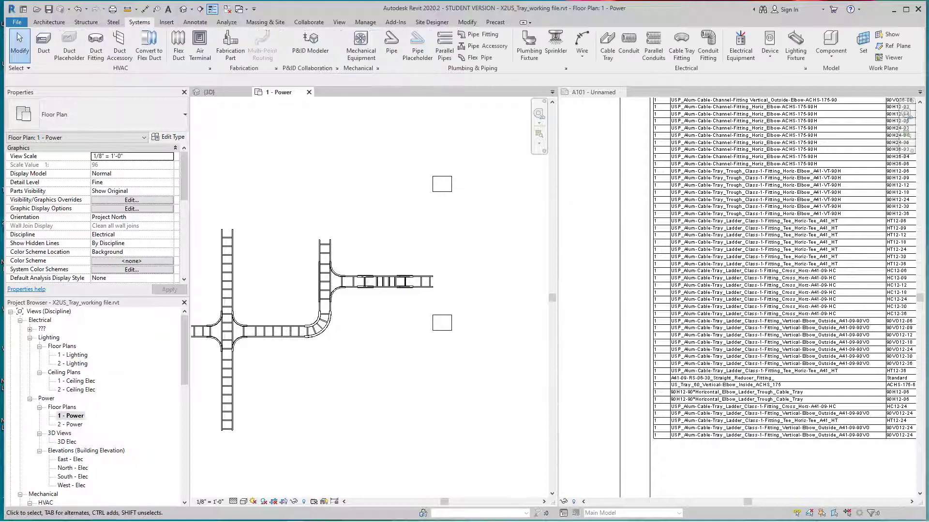
{"action": "left_click", "coordinate": [741, 46]}
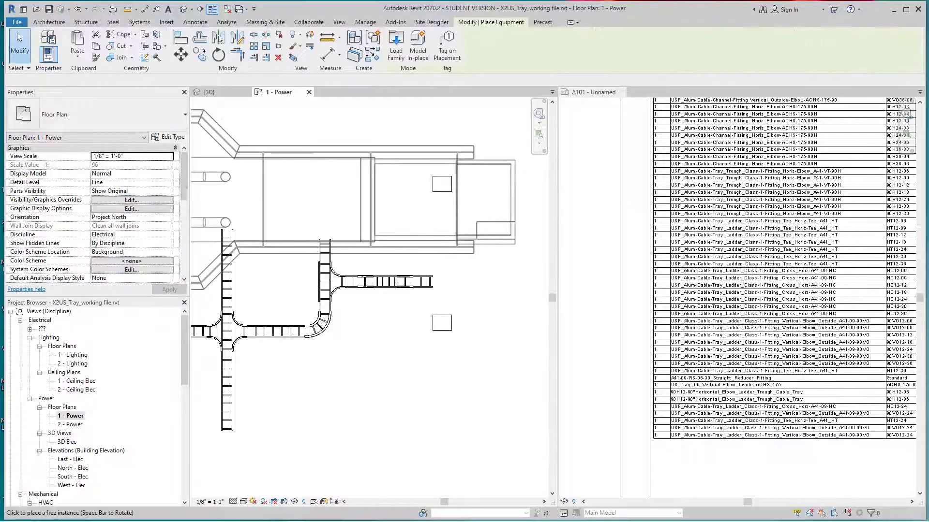
{"action": "scroll", "coordinate": [394, 218], "scroll_direction": "down", "scroll_amount": 3}
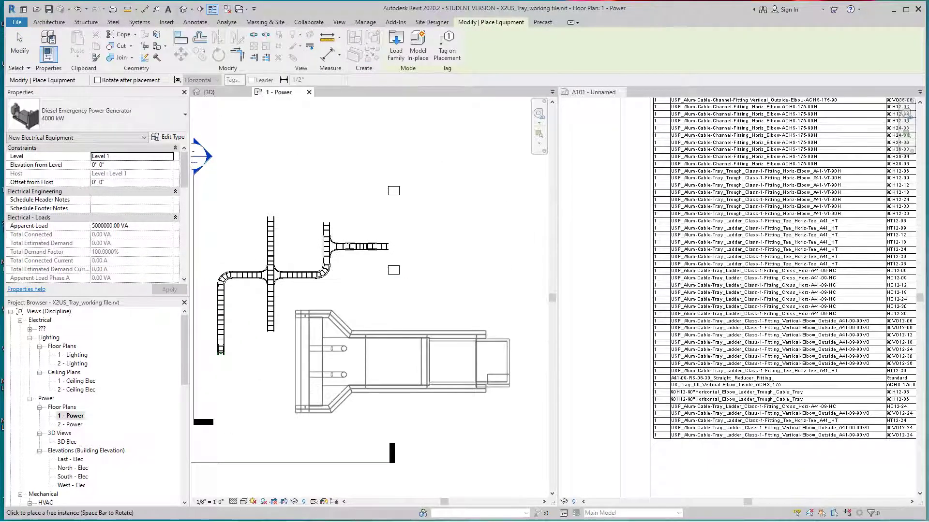
{"action": "scroll", "coordinate": [398, 358], "scroll_direction": "down", "scroll_amount": 2}
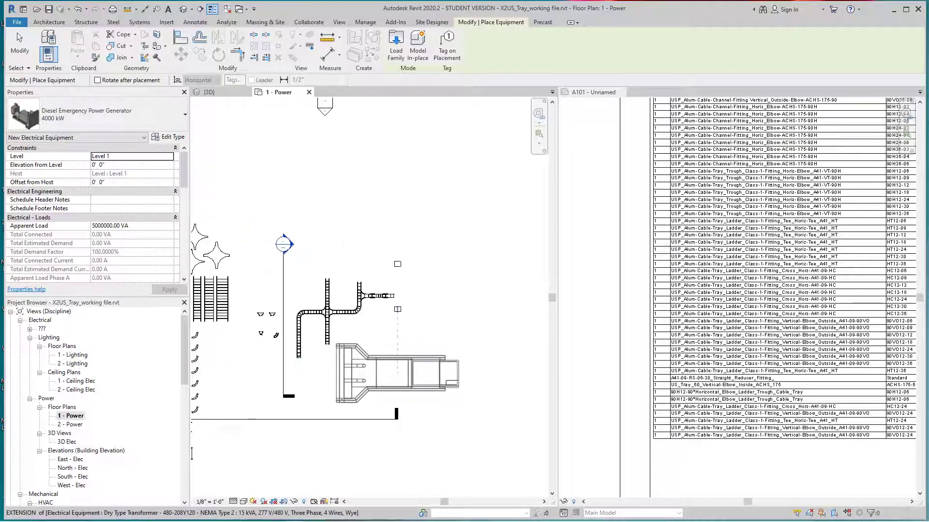
{"action": "scroll", "coordinate": [398, 373], "scroll_direction": "down", "scroll_amount": 2}
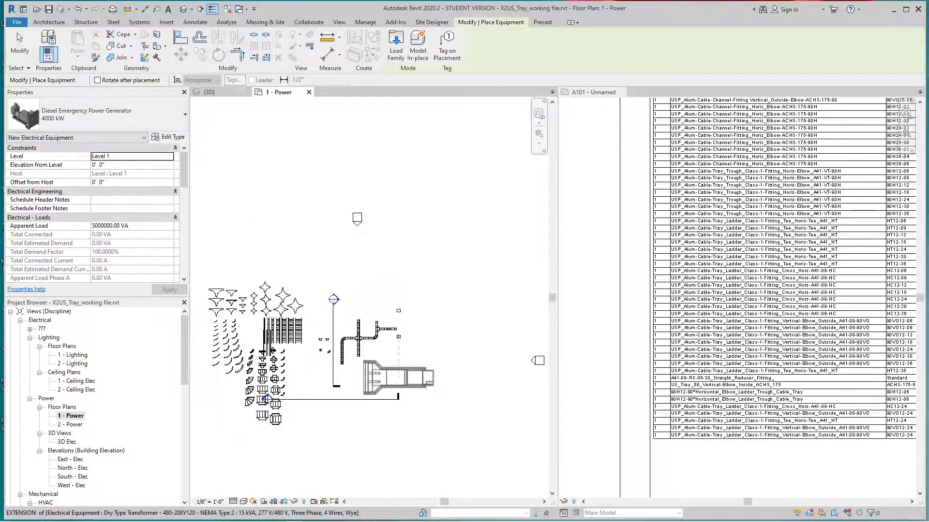
{"action": "key", "text": "Escape"}
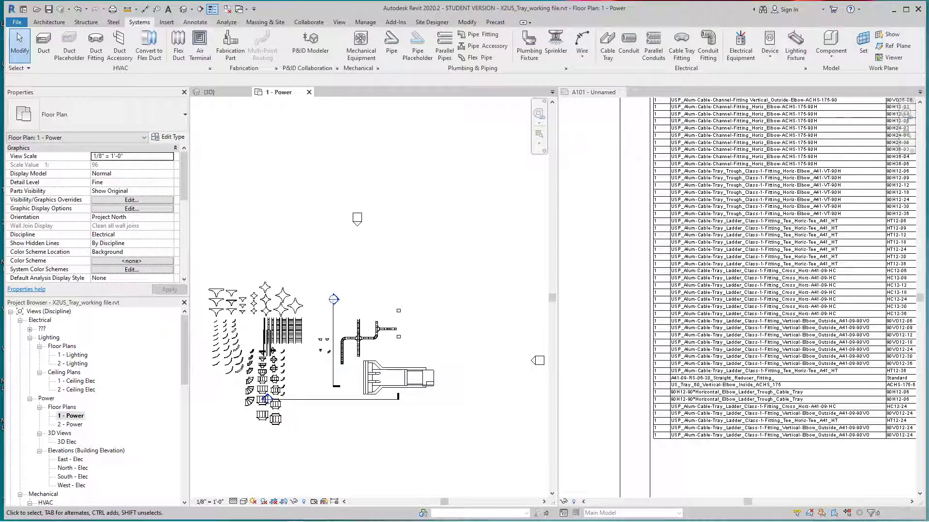
Step: Inspect the placed equipment in the default 3D view and undo the placement of the diesel generator
{"action": "left_click", "coordinate": [183, 9]}
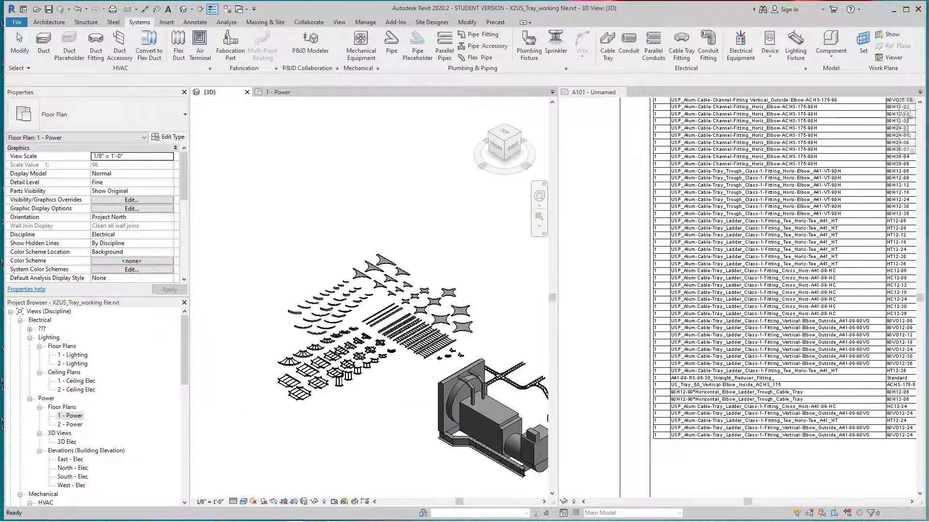
{"action": "scroll", "coordinate": [426, 378], "scroll_direction": "down", "scroll_amount": 1}
{"action": "middle_click_drag", "start_coordinate": [491, 438], "coordinate": [412, 393]}
{"action": "scroll", "coordinate": [412, 394], "scroll_direction": "up", "scroll_amount": 3}
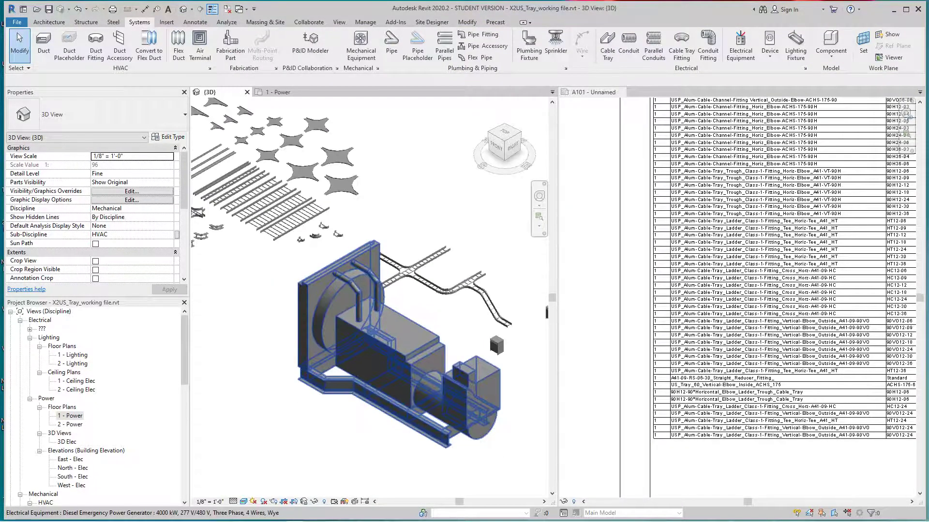
{"action": "scroll", "coordinate": [475, 361], "scroll_direction": "down", "scroll_amount": 3}
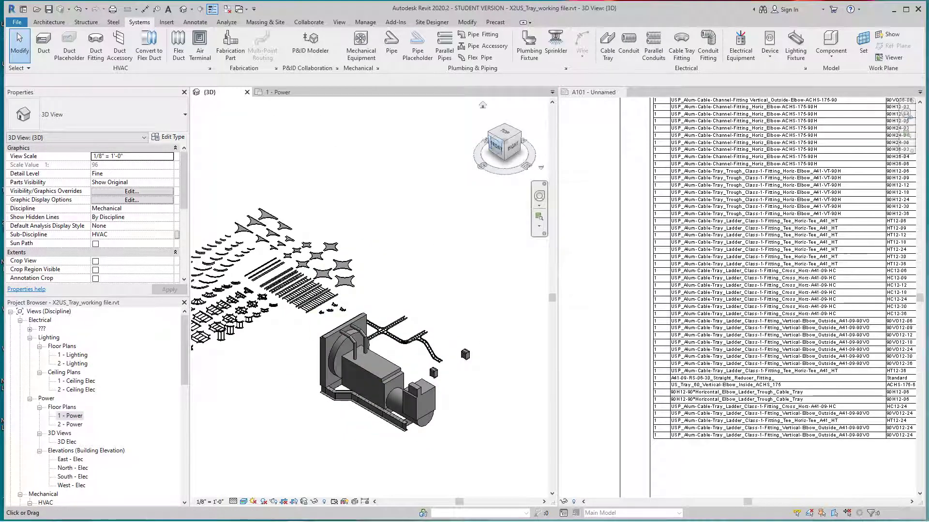
{"action": "mouse_move", "coordinate": [495, 145]}
{"action": "left_mouse_down"}
{"action": "mouse_move", "coordinate": [491, 122]}
{"action": "mouse_move", "coordinate": [462, 121]}
{"action": "mouse_move", "coordinate": [452, 138]}
{"action": "left_mouse_up"}
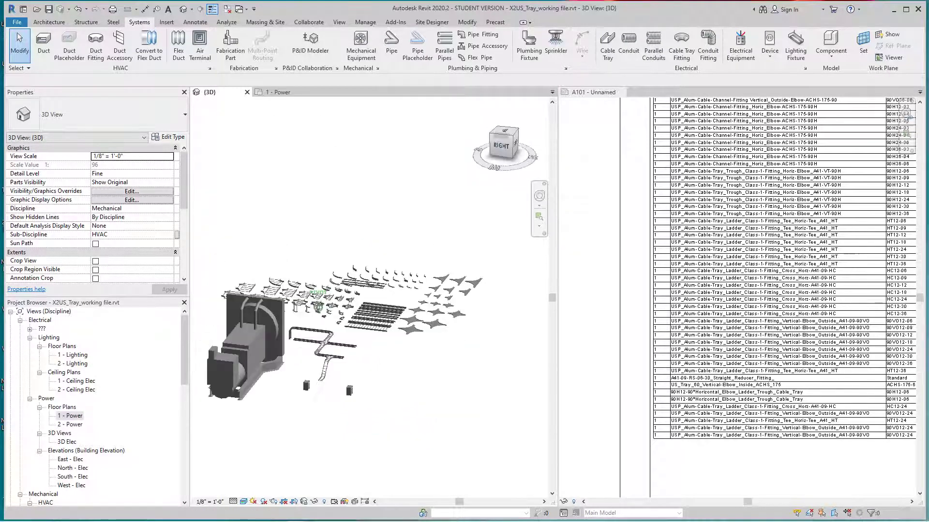
{"action": "middle_click_drag", "start_coordinate": [503, 338], "coordinate": [465, 372], "text": "shift"}
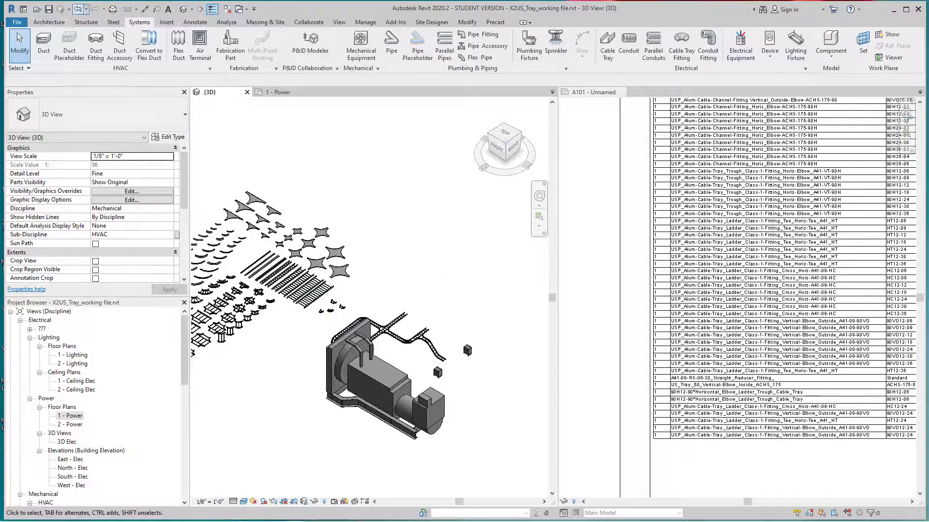
{"action": "left_click", "coordinate": [78, 9]}
Step: Copy the transformer nearest the lowered tray end about 12'-6" away, in line with the existing two
{"action": "scroll", "coordinate": [291, 332], "scroll_direction": "up", "scroll_amount": 3}
{"action": "middle_click_drag", "start_coordinate": [290, 333], "coordinate": [120, 312]}
{"action": "scroll", "coordinate": [504, 422], "scroll_direction": "up", "scroll_amount": 1}
{"action": "left_click", "coordinate": [504, 422]}
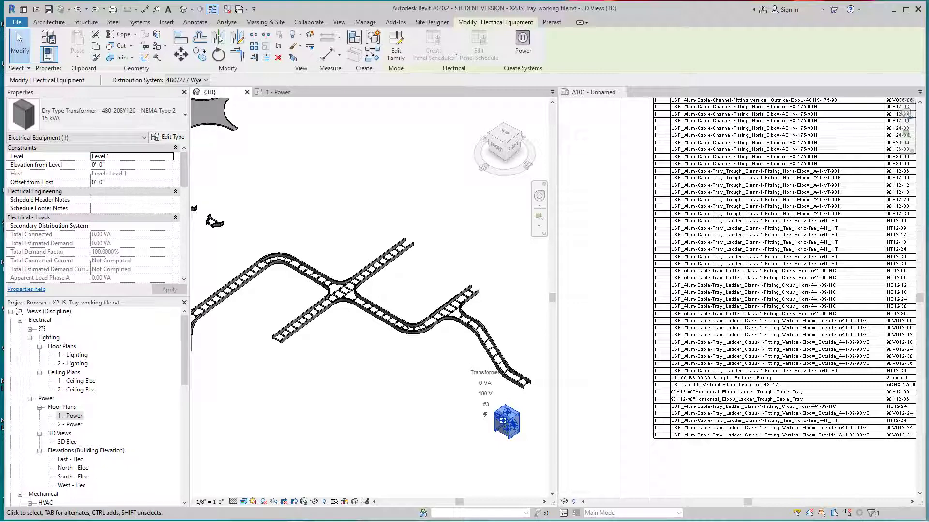
{"action": "left_click", "coordinate": [199, 54]}
{"action": "left_click", "coordinate": [488, 430]}
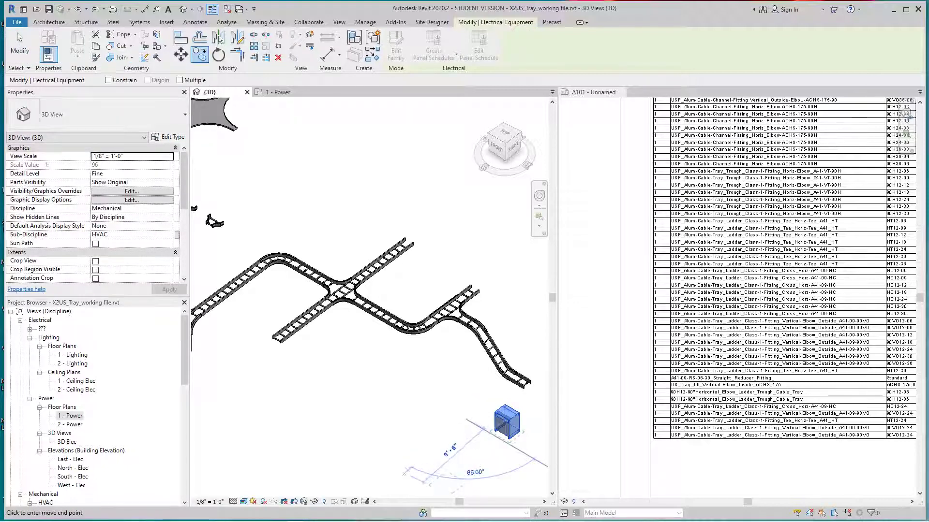
{"action": "middle_click_drag", "start_coordinate": [395, 462], "coordinate": [393, 405]}
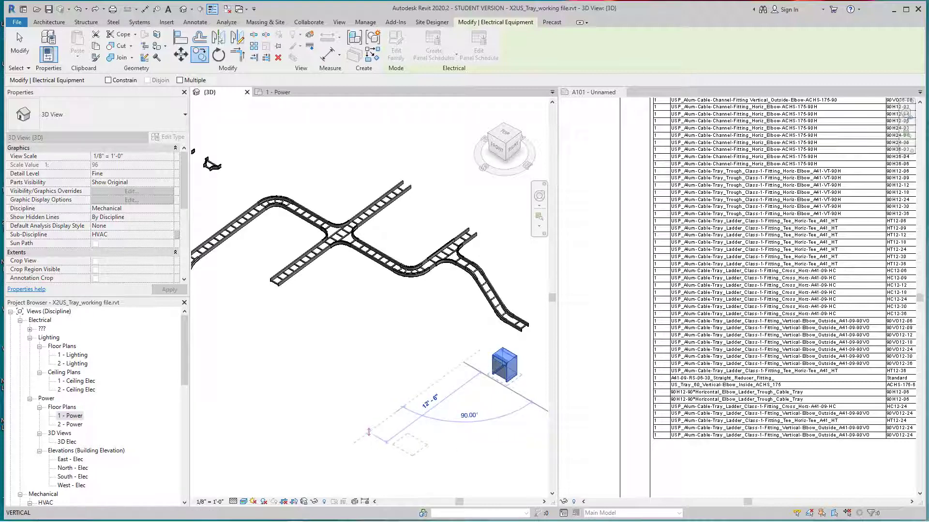
{"action": "left_click", "coordinate": [369, 432]}
{"action": "key", "text": "Escape"}
Step: Examine how the lowered tray end sits relative to the transformers, in 3D and from the front
{"action": "scroll", "coordinate": [384, 424], "scroll_direction": "down", "scroll_amount": 3}
{"action": "scroll", "coordinate": [463, 380], "scroll_direction": "up", "scroll_amount": 3}
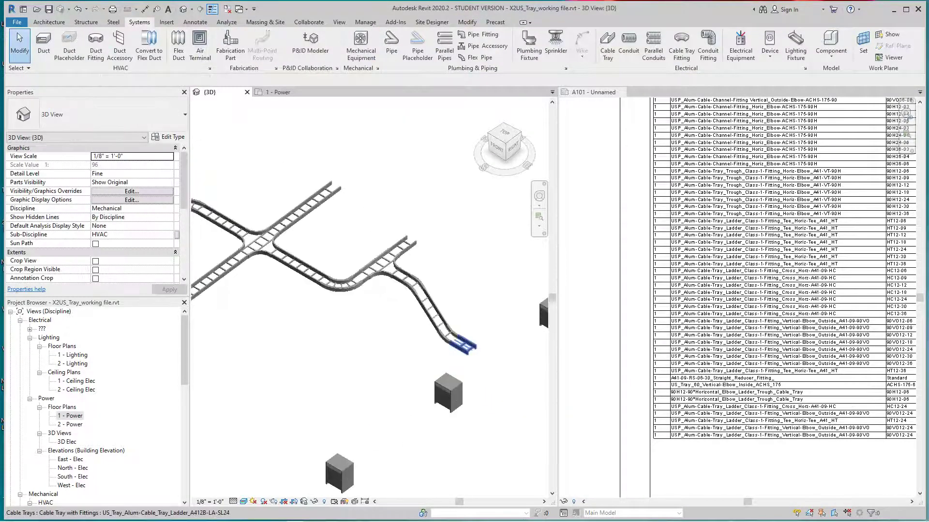
{"action": "scroll", "coordinate": [468, 348], "scroll_direction": "up", "scroll_amount": 2}
{"action": "scroll", "coordinate": [468, 348], "scroll_direction": "down", "scroll_amount": 2}
{"action": "scroll", "coordinate": [466, 348], "scroll_direction": "down", "scroll_amount": 2}
{"action": "middle_click_drag", "start_coordinate": [467, 348], "coordinate": [446, 359]}
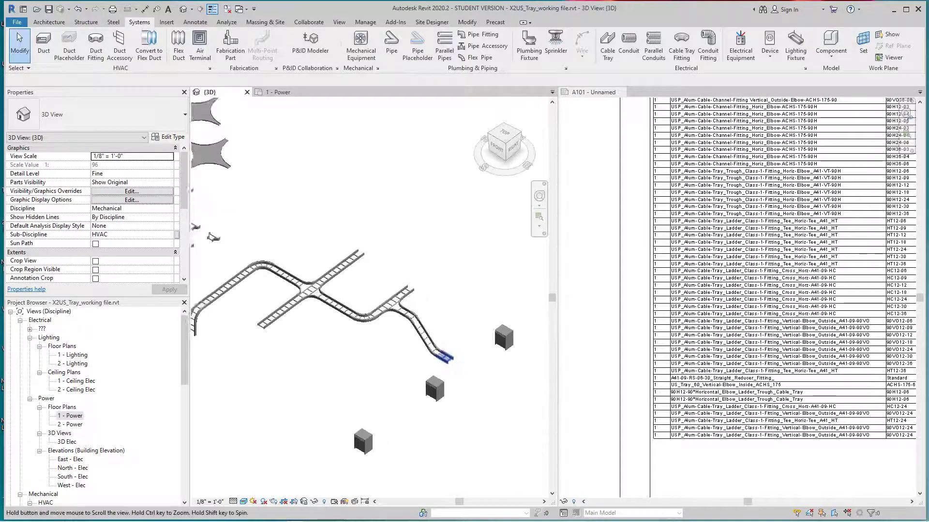
{"action": "scroll", "coordinate": [517, 348], "scroll_direction": "up", "scroll_amount": 4}
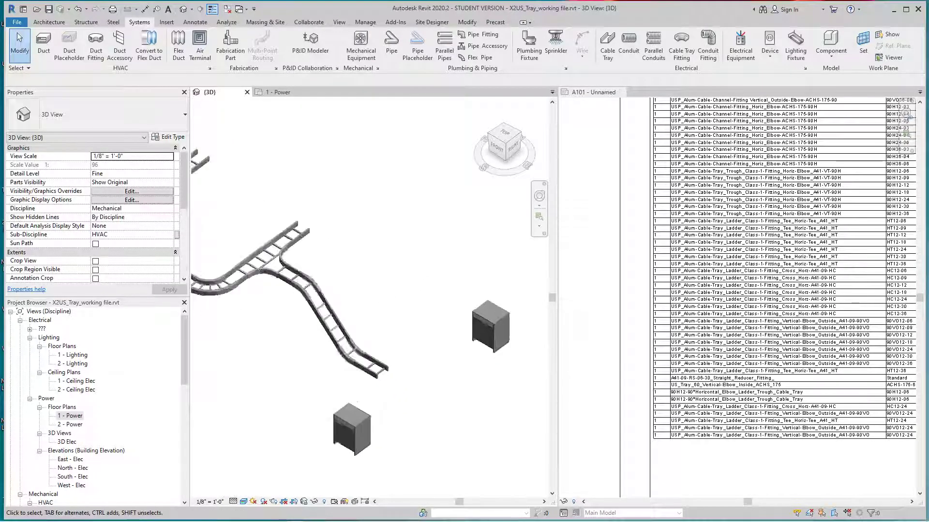
{"action": "scroll", "coordinate": [390, 380], "scroll_direction": "up", "scroll_amount": 2}
{"action": "scroll", "coordinate": [367, 377], "scroll_direction": "down", "scroll_amount": 2}
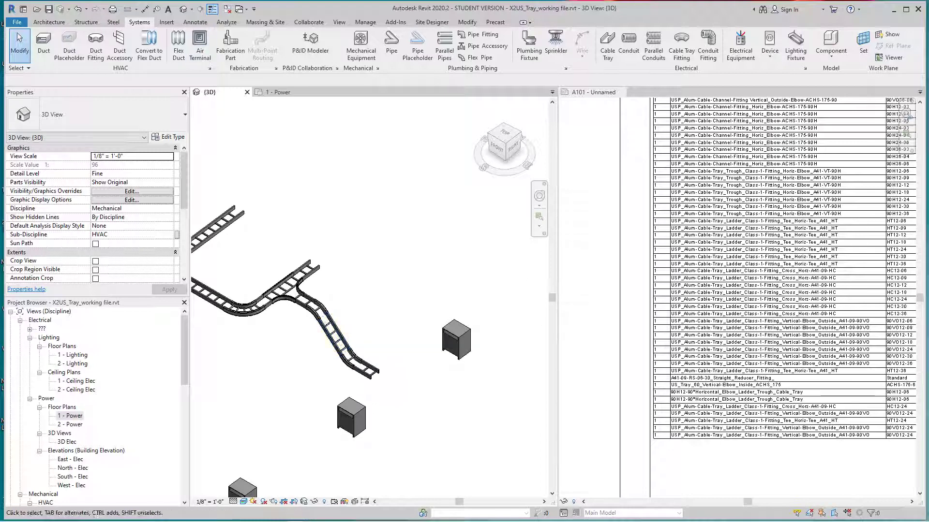
{"action": "scroll", "coordinate": [370, 377], "scroll_direction": "up", "scroll_amount": 2}
{"action": "scroll", "coordinate": [354, 353], "scroll_direction": "down", "scroll_amount": 2}
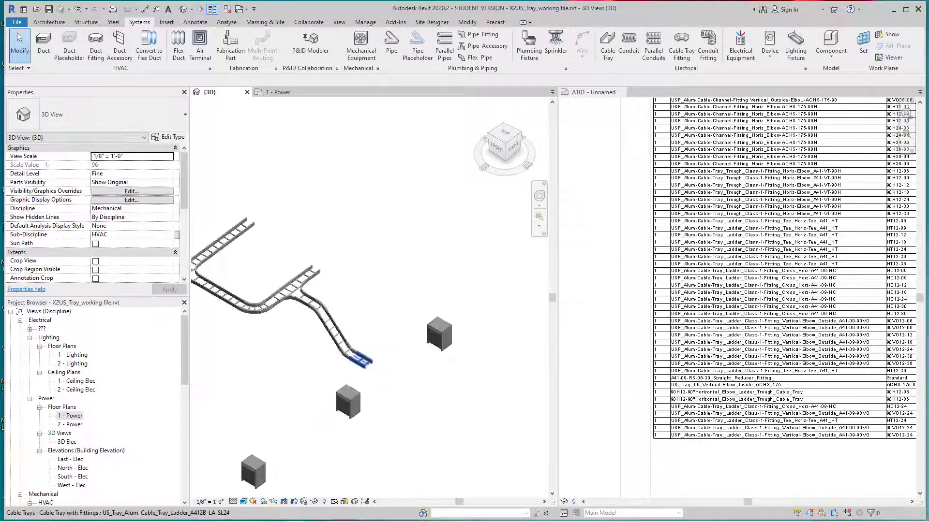
{"action": "left_click", "coordinate": [496, 146]}
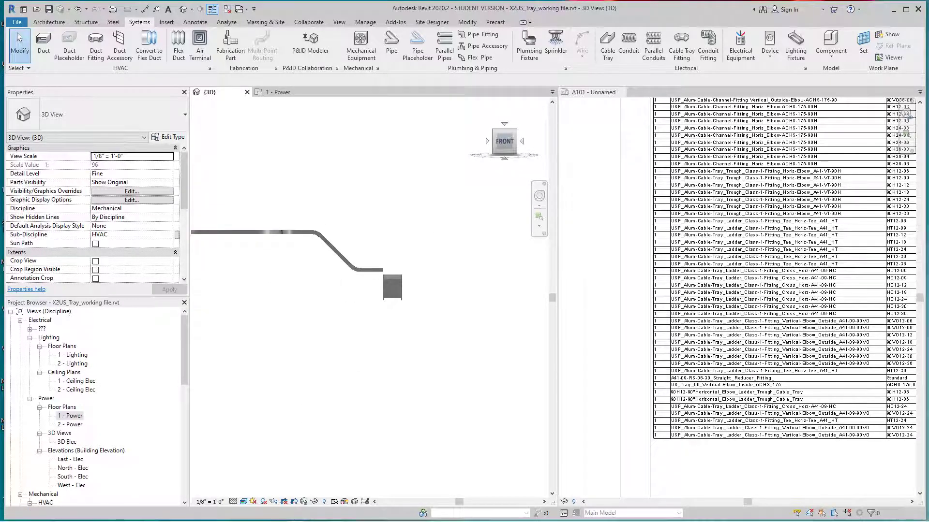
{"action": "scroll", "coordinate": [405, 252], "scroll_direction": "up", "scroll_amount": 2}
{"action": "scroll", "coordinate": [390, 273], "scroll_direction": "down", "scroll_amount": 2}
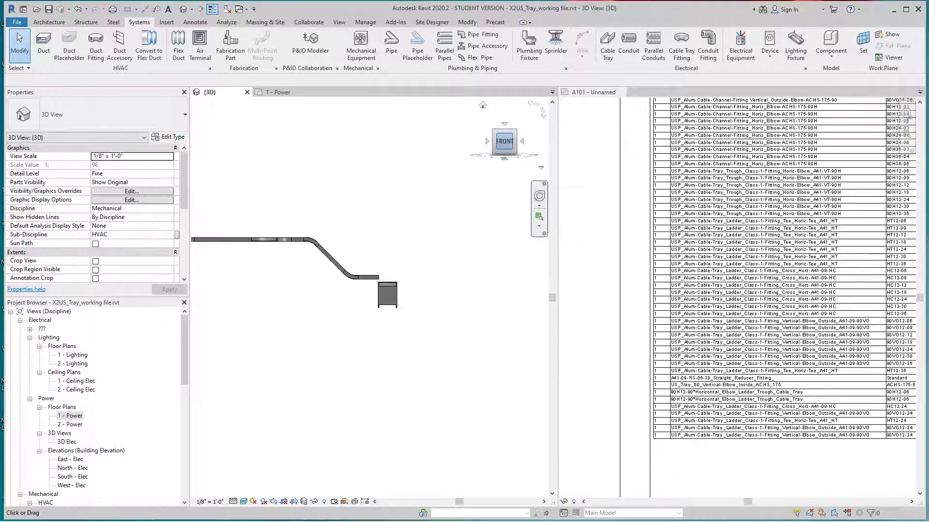
Step: Draw a 12" wide ladder tray about 8'-0" long from the lowered tray's open end, perpendicular to it, toward the end transformer
{"action": "left_click", "coordinate": [515, 131]}
{"action": "scroll", "coordinate": [352, 352], "scroll_direction": "up", "scroll_amount": 1}
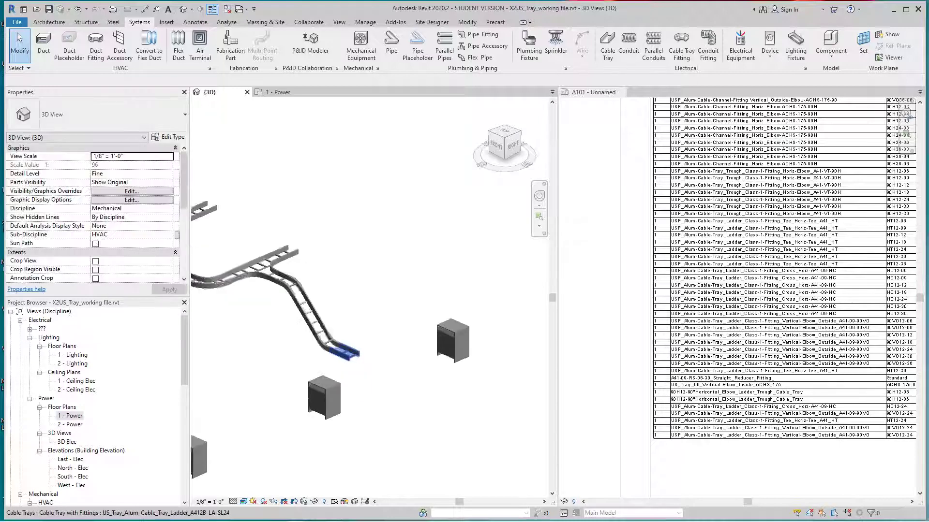
{"action": "left_click", "coordinate": [354, 354]}
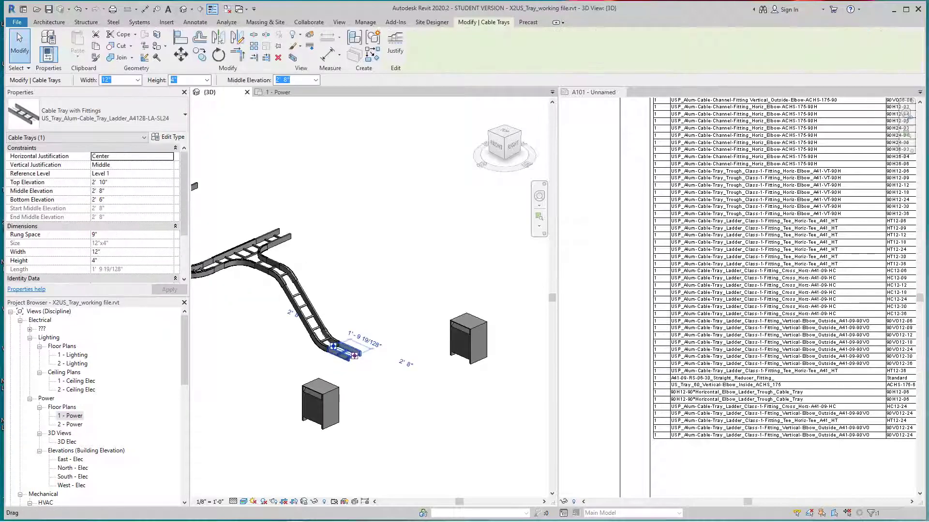
{"action": "right_click", "coordinate": [354, 356]}
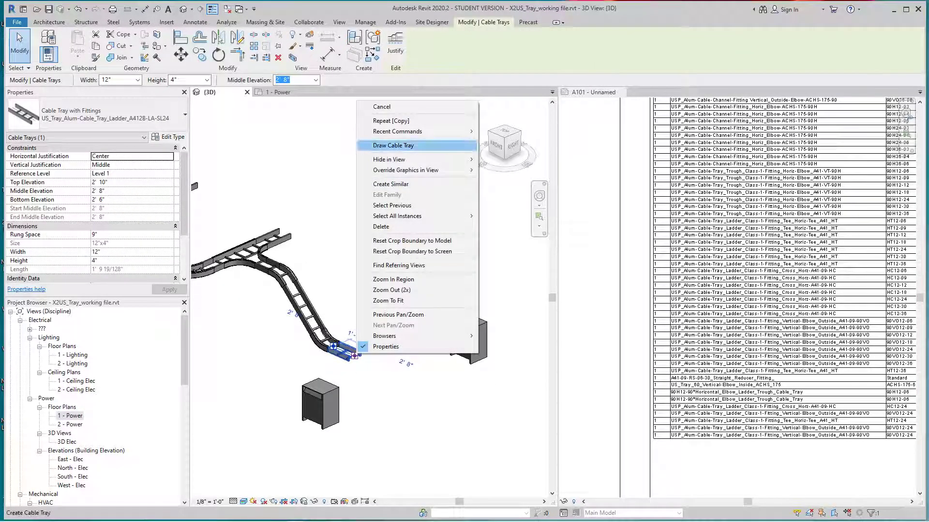
{"action": "left_click", "coordinate": [392, 145]}
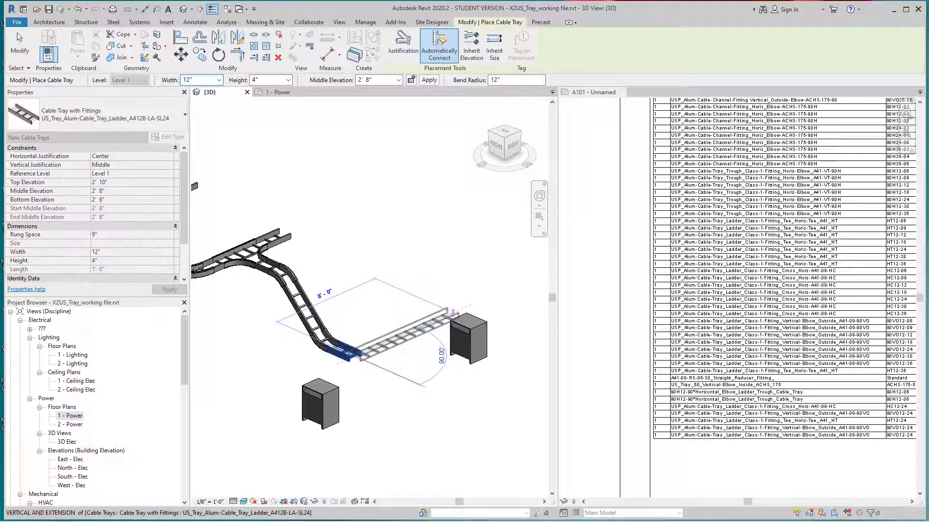
{"action": "left_click", "coordinate": [454, 313]}
{"action": "key", "text": "Escape"}
{"action": "key", "text": "Escape"}
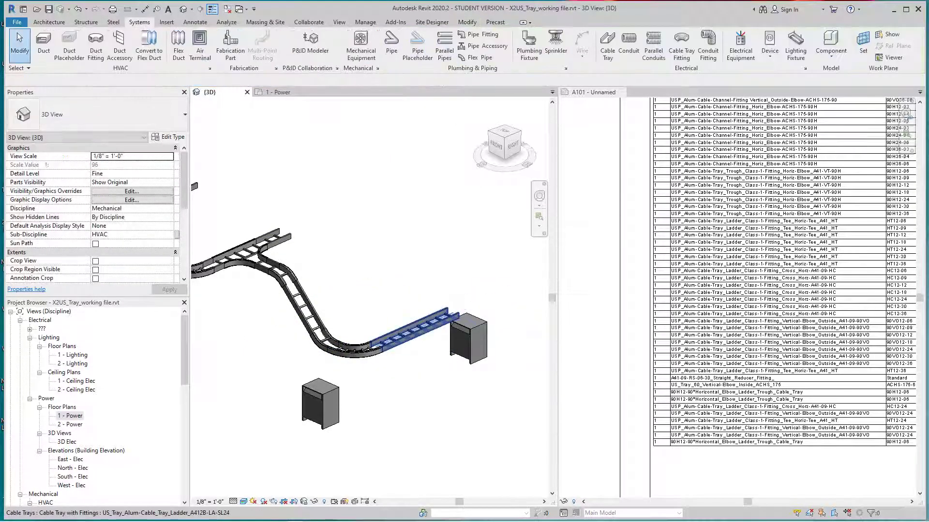
Step: Stretch the new ladder tray's elbow end back past the bend until the tray extends beyond the adjacent transformer
{"action": "left_click", "coordinate": [414, 331]}
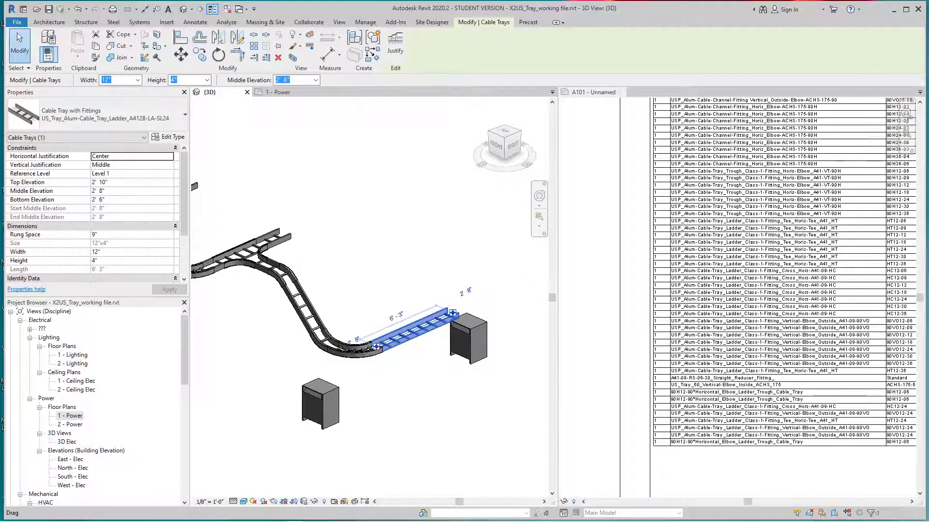
{"action": "left_click_drag", "start_coordinate": [377, 347], "coordinate": [242, 406]}
{"action": "key", "text": "Escape"}
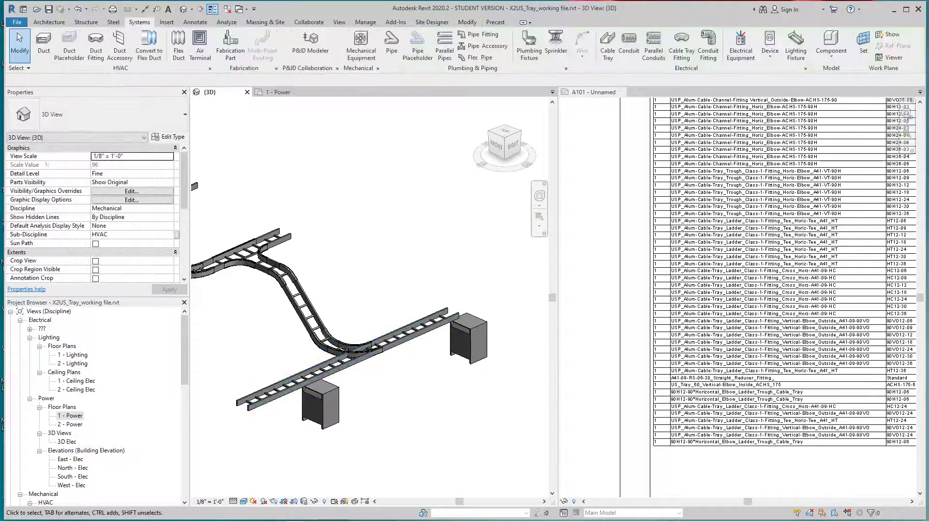
{"action": "left_click", "coordinate": [78, 9]}
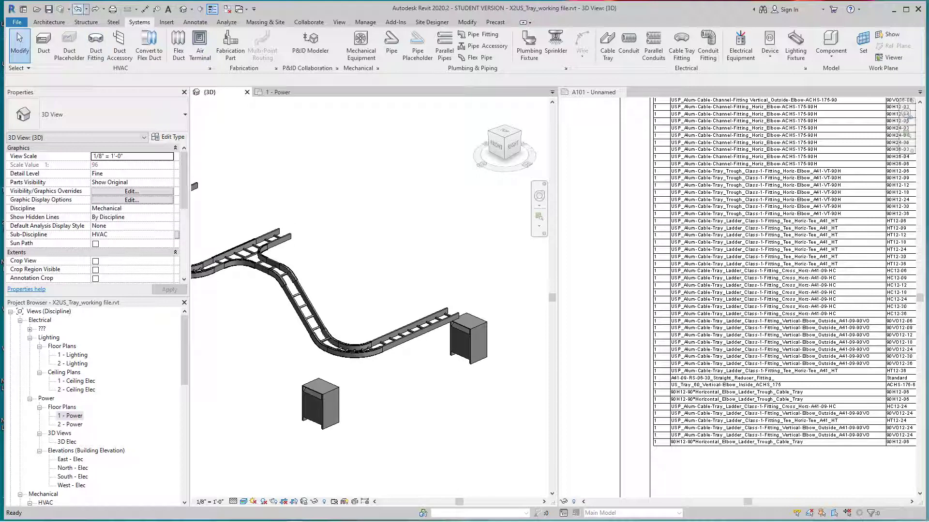
{"action": "left_click", "coordinate": [95, 8]}
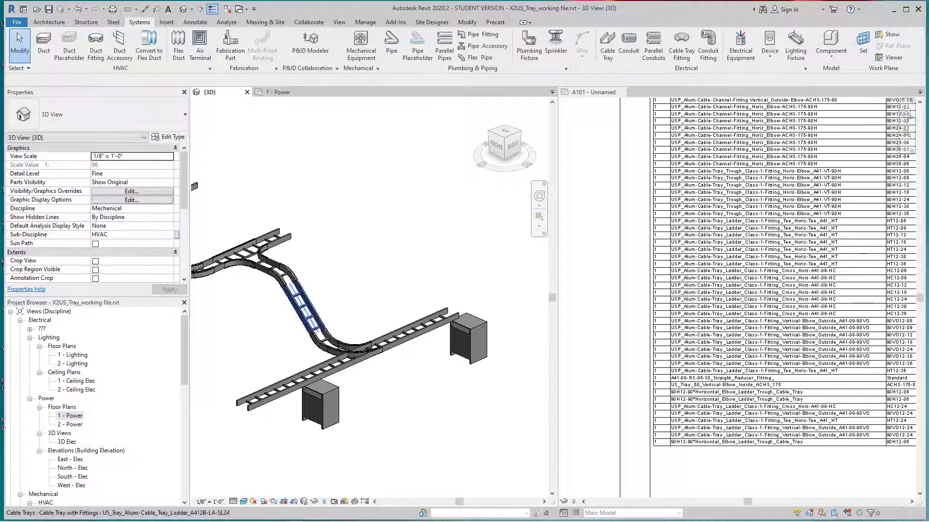
Step: Replace the horizontal elbow with a tee connection by deleting it and drawing tray from the lowered open end into the long run
{"action": "left_click", "coordinate": [353, 347]}
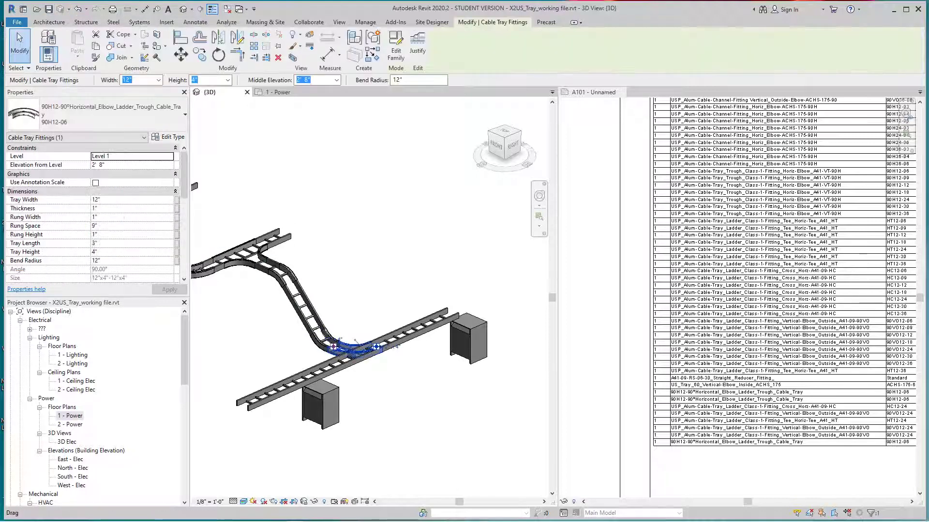
{"action": "key", "text": "Delete"}
{"action": "scroll", "coordinate": [333, 349], "scroll_direction": "up", "scroll_amount": 3}
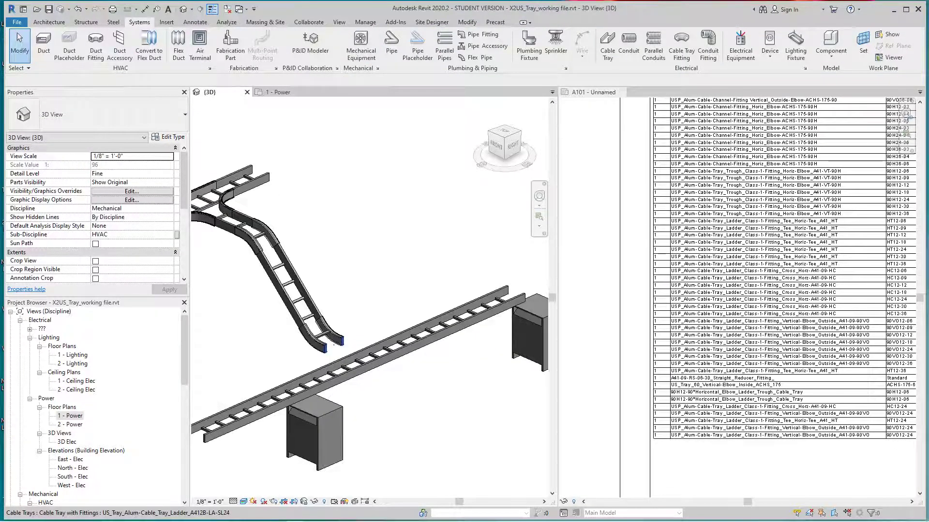
{"action": "left_click", "coordinate": [334, 345]}
{"action": "right_click", "coordinate": [333, 346]}
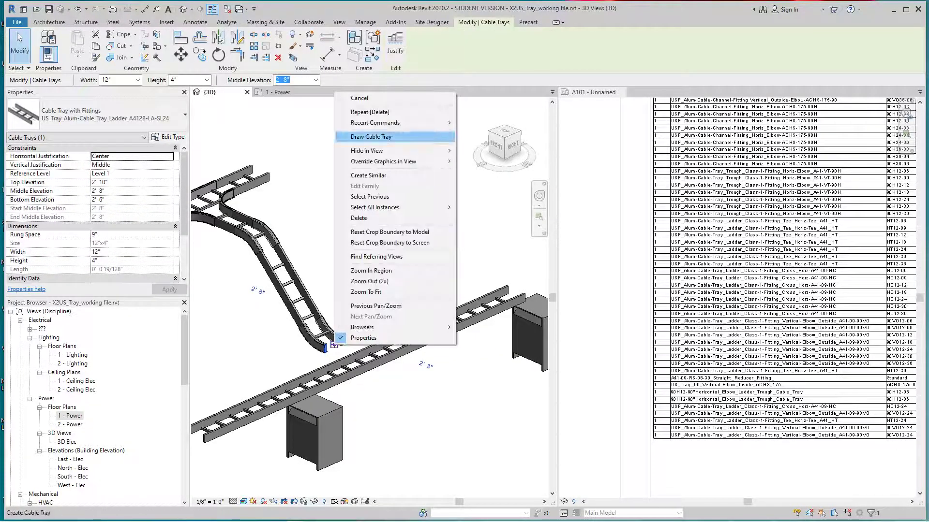
{"action": "left_click", "coordinate": [371, 137]}
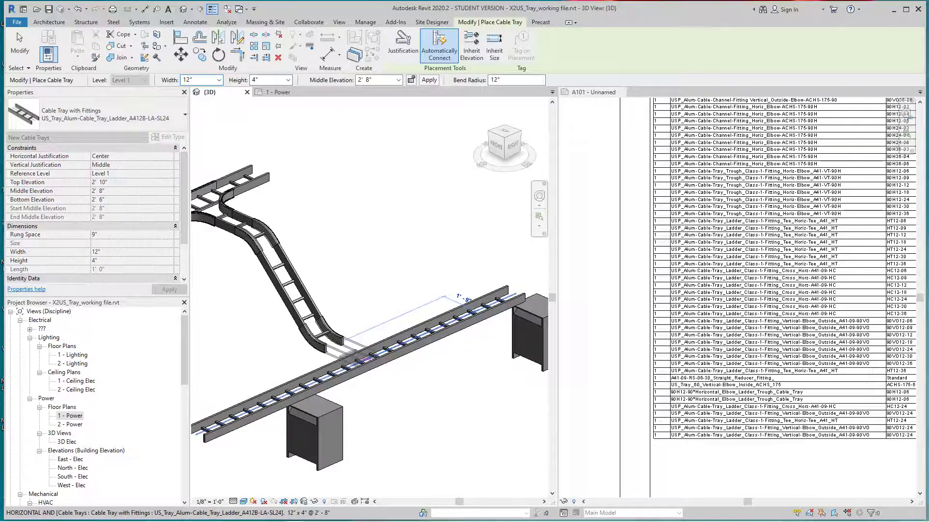
{"action": "left_click", "coordinate": [358, 360]}
{"action": "key", "text": "Escape"}
{"action": "key", "text": "Escape"}
{"action": "scroll", "coordinate": [359, 360], "scroll_direction": "down", "scroll_amount": 2}
{"action": "scroll", "coordinate": [358, 368], "scroll_direction": "down", "scroll_amount": 2}
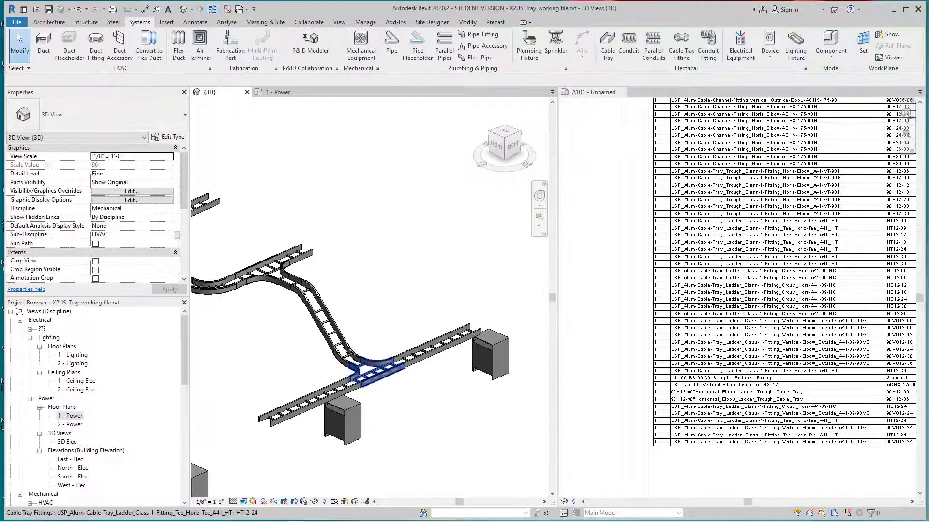
Step: Examine the US Tray fitting schedules and the overall layout on sheet A101
{"action": "scroll", "coordinate": [750, 457], "scroll_direction": "down", "scroll_amount": 8}
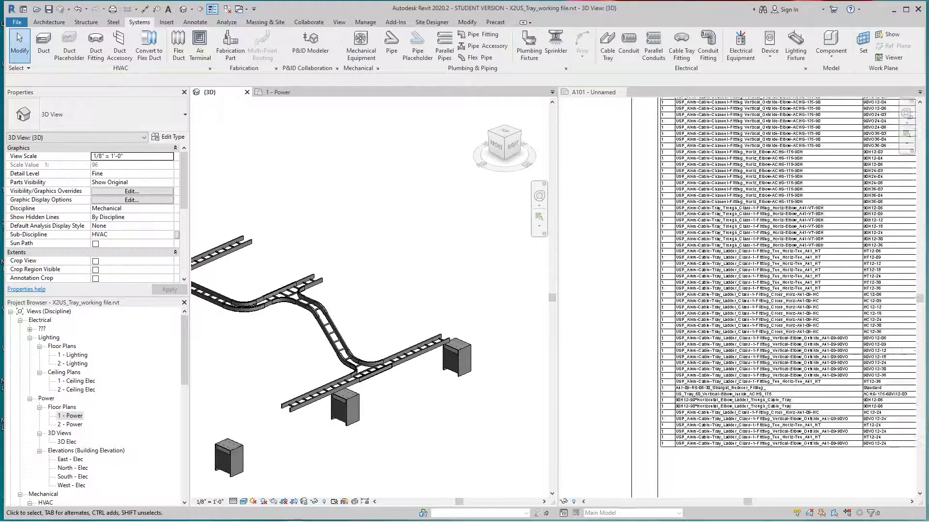
{"action": "left_click", "coordinate": [784, 297]}
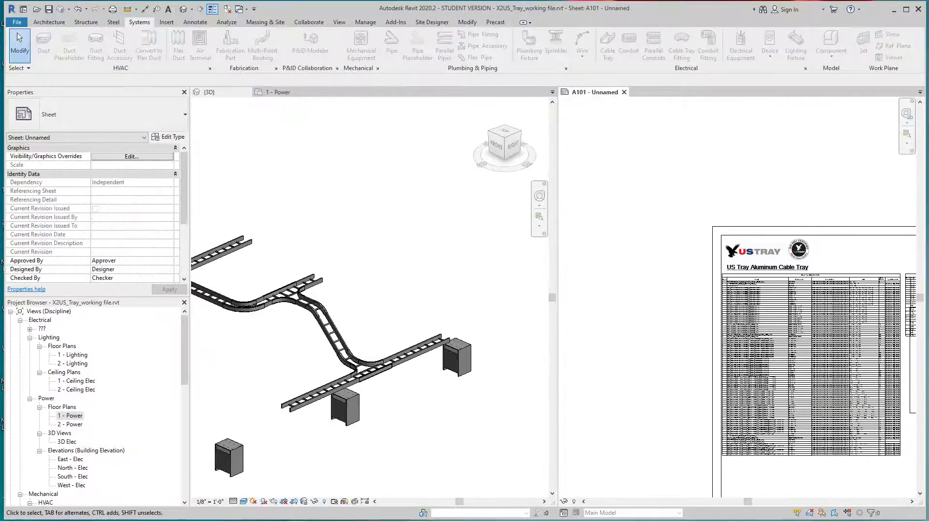
{"action": "middle_click_drag", "start_coordinate": [798, 309], "coordinate": [724, 296]}
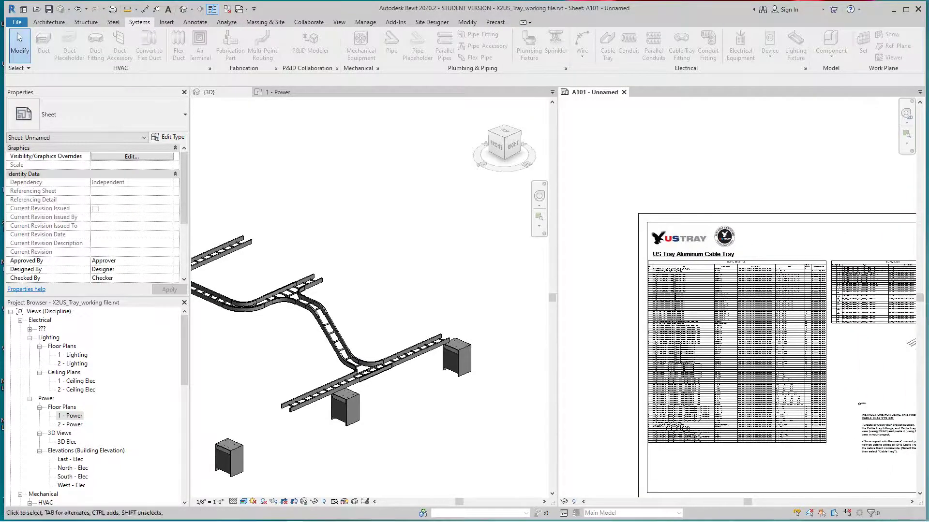
{"action": "scroll", "coordinate": [889, 346], "scroll_direction": "up", "scroll_amount": 5}
{"action": "scroll", "coordinate": [888, 346], "scroll_direction": "down", "scroll_amount": 4}
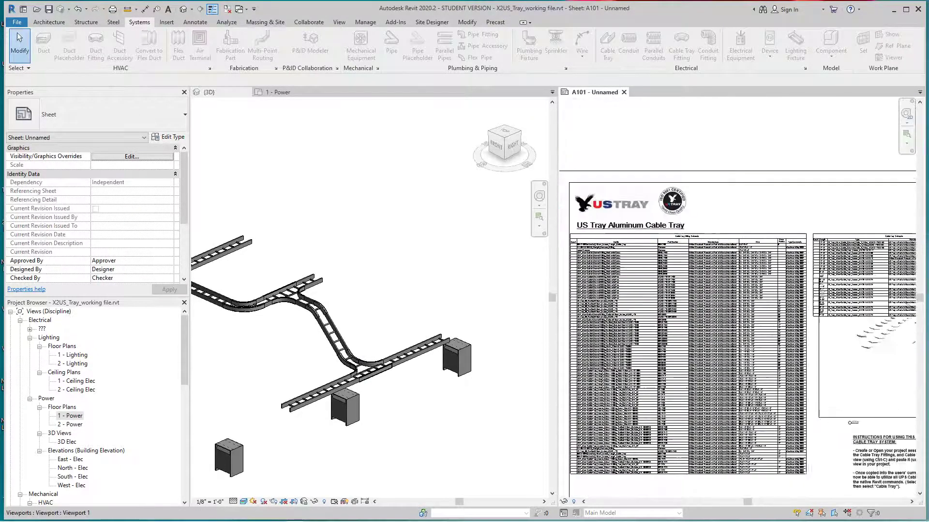
{"action": "scroll", "coordinate": [833, 339], "scroll_direction": "down", "scroll_amount": 2}
{"action": "scroll", "coordinate": [420, 397], "scroll_direction": "down", "scroll_amount": 2}
{"action": "scroll", "coordinate": [435, 368], "scroll_direction": "up", "scroll_amount": 3}
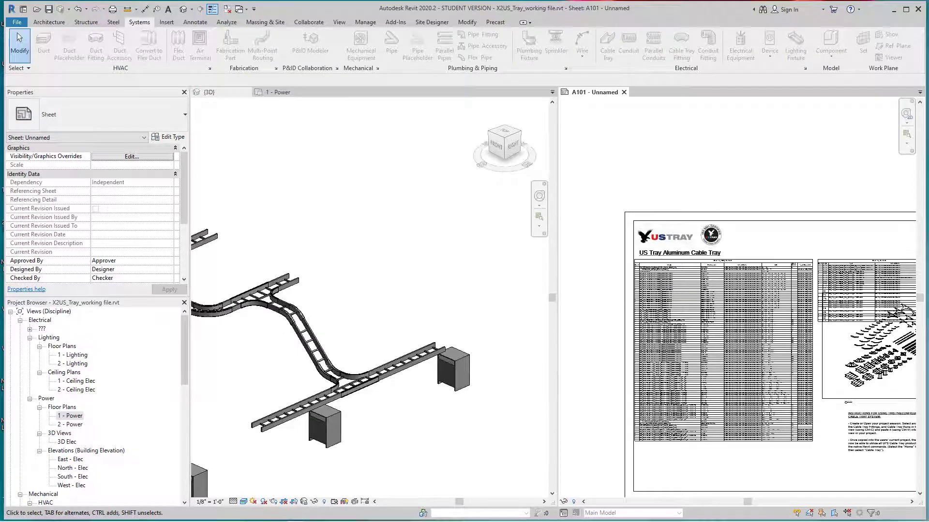
Step: Raise the lowered ladder run above the transformers to a middle elevation of 2' 11 3/4", working from the right-side view
{"action": "left_click", "coordinate": [513, 145]}
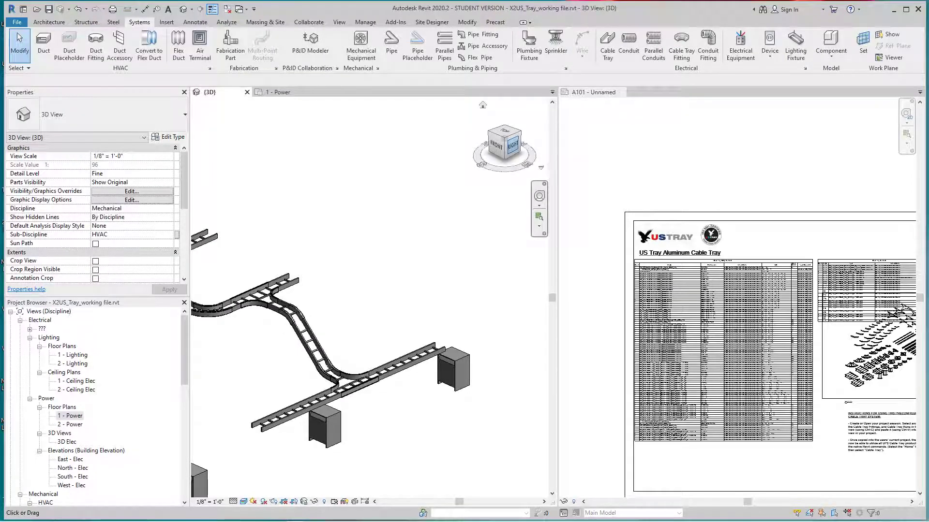
{"action": "left_click_drag", "start_coordinate": [513, 150], "coordinate": [508, 149]}
{"action": "left_click", "coordinate": [512, 146]}
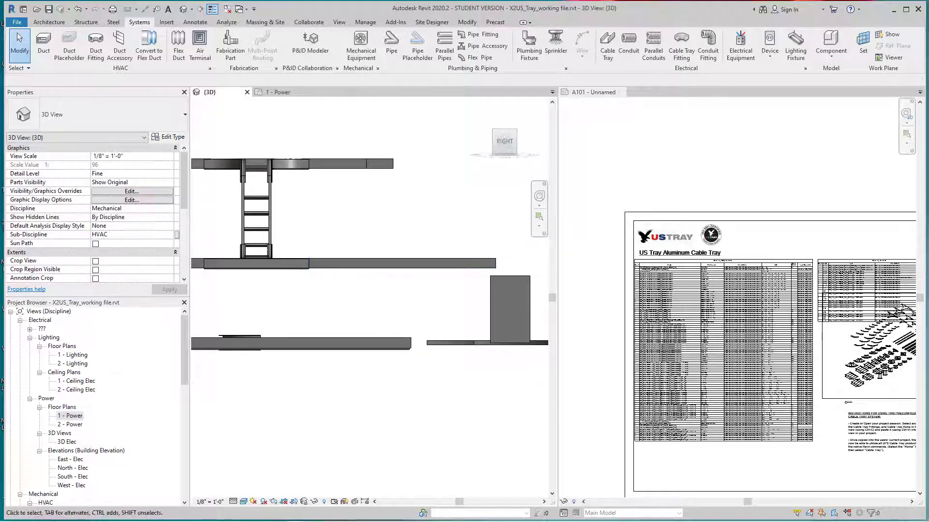
{"action": "left_click", "coordinate": [466, 266]}
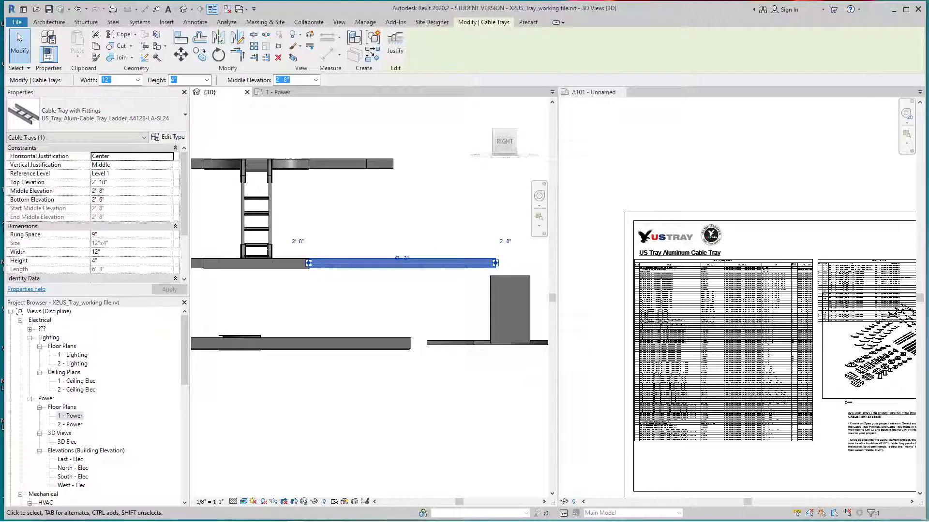
{"action": "key", "text": "Up"}
{"action": "key", "text": "Up"}
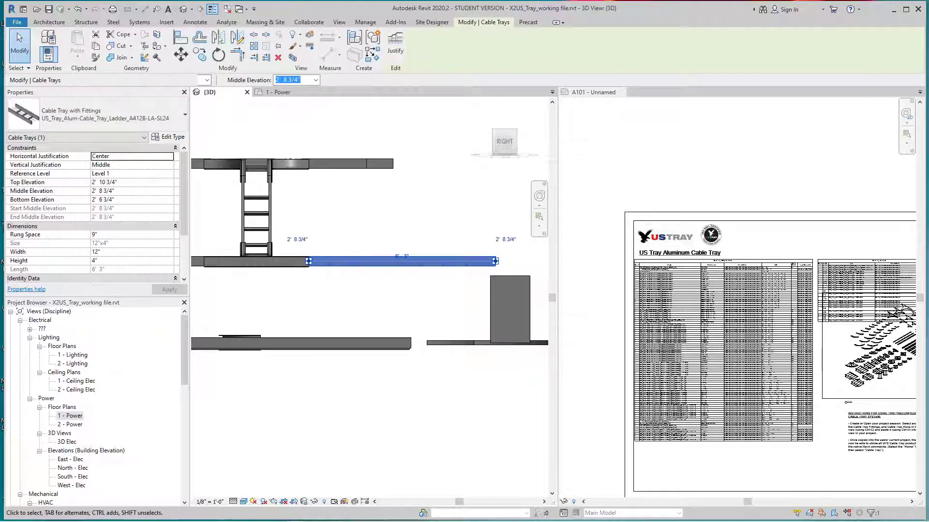
{"action": "key", "text": "Up"}
{"action": "key", "text": "Up"}
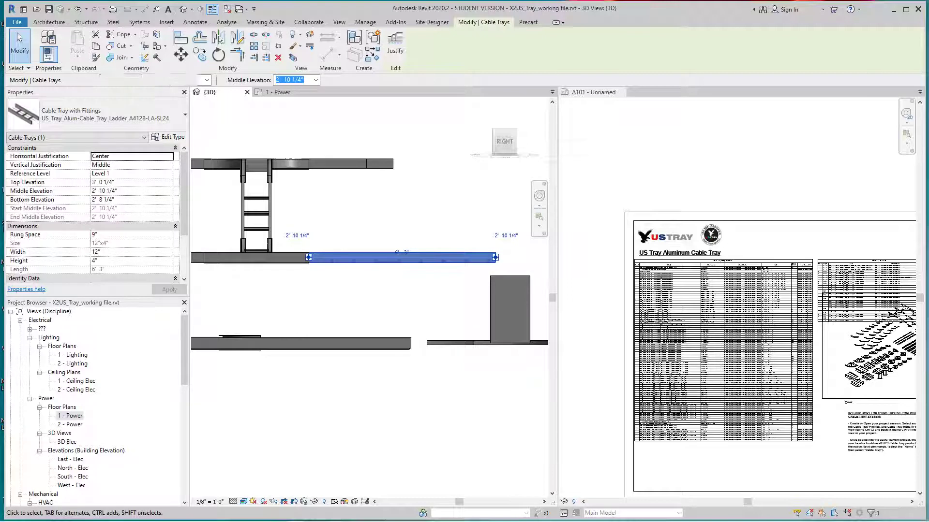
{"action": "key", "text": "Up"}
Step: Examine the raised tray's clearance over the transformers from a rotated 3D angle and from the right side
{"action": "scroll", "coordinate": [358, 193], "scroll_direction": "down", "scroll_amount": 2}
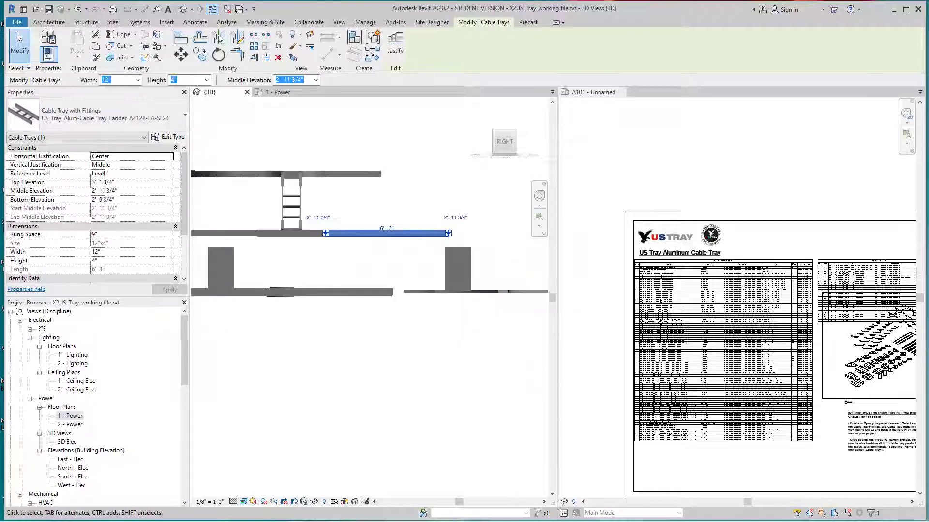
{"action": "left_click_drag", "start_coordinate": [504, 141], "coordinate": [485, 156]}
{"action": "scroll", "coordinate": [382, 218], "scroll_direction": "down", "scroll_amount": 1}
{"action": "middle_click_drag", "start_coordinate": [382, 217], "coordinate": [411, 262]}
{"action": "middle_click_drag", "start_coordinate": [296, 218], "coordinate": [333, 234]}
{"action": "scroll", "coordinate": [333, 235], "scroll_direction": "down", "scroll_amount": 1}
{"action": "left_click", "coordinate": [495, 149]}
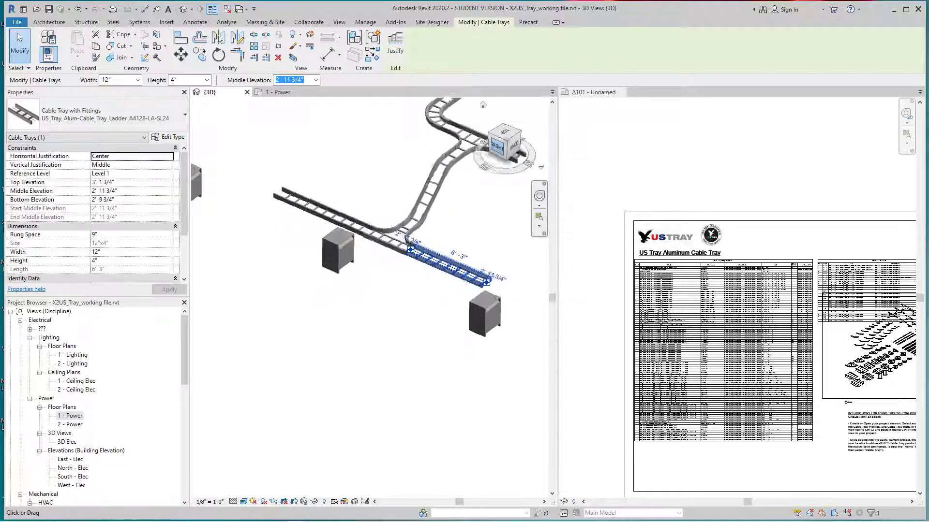
{"action": "middle_click_drag", "start_coordinate": [329, 271], "coordinate": [433, 262]}
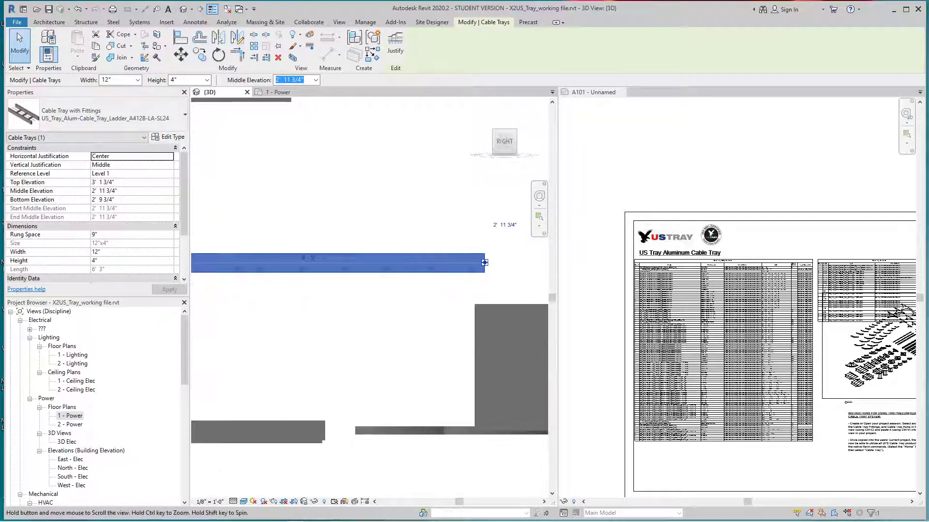
Step: Try deleting the raised tray section that ends near the end transformer, and undo the deletion
{"action": "key", "text": "Escape"}
{"action": "left_click", "coordinate": [484, 262]}
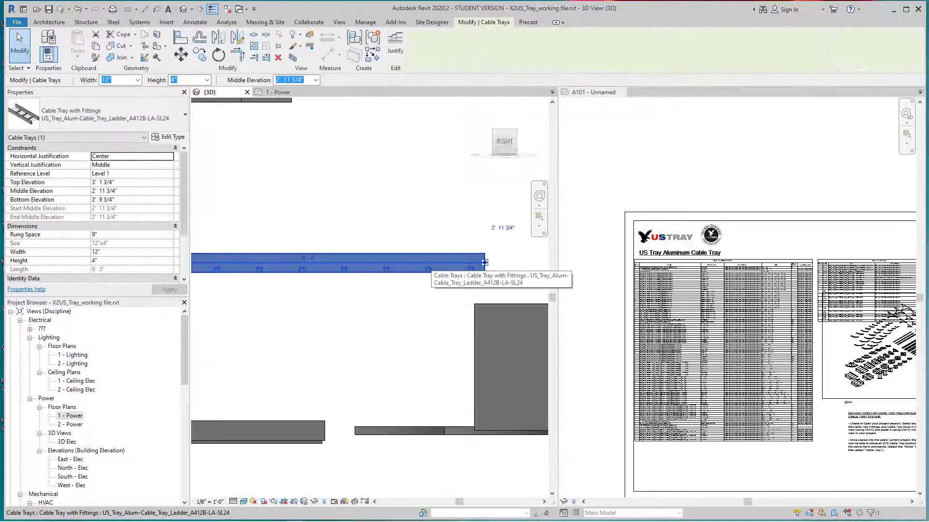
{"action": "key", "text": "Delete"}
{"action": "scroll", "coordinate": [431, 263], "scroll_direction": "down", "scroll_amount": 5}
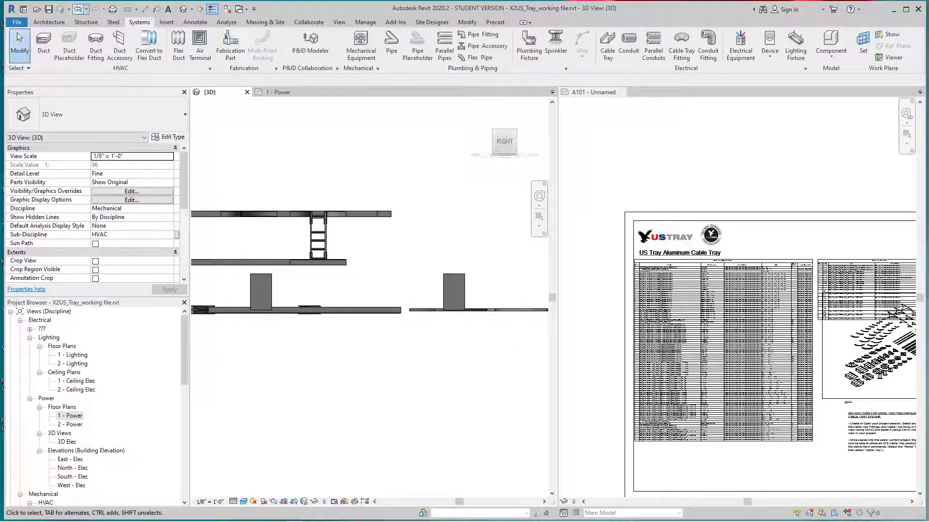
{"action": "left_click", "coordinate": [77, 9]}
{"action": "scroll", "coordinate": [341, 246], "scroll_direction": "down", "scroll_amount": 5}
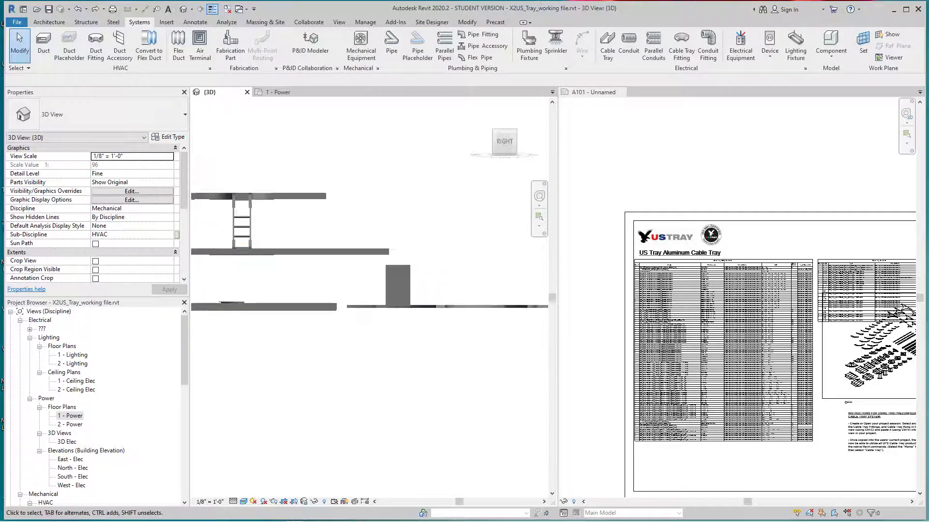
{"action": "scroll", "coordinate": [385, 252], "scroll_direction": "up", "scroll_amount": 3}
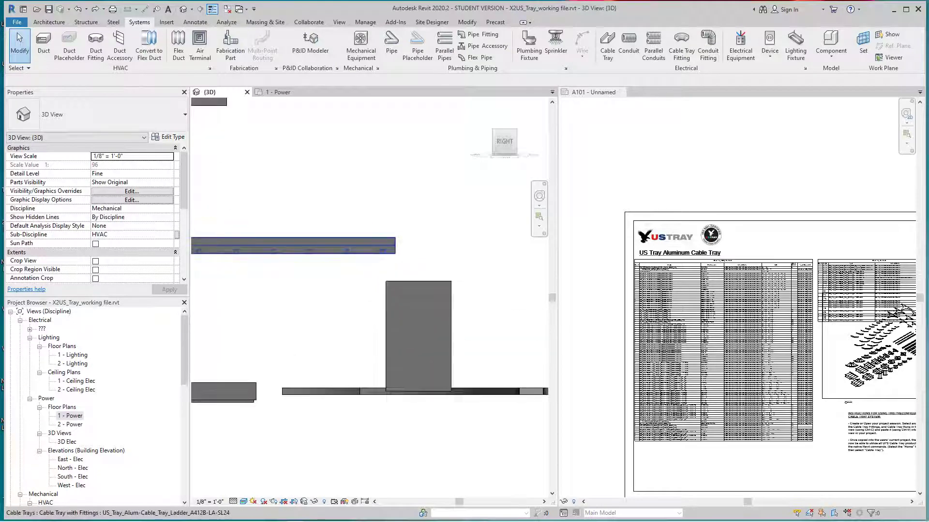
{"action": "left_click", "coordinate": [394, 245]}
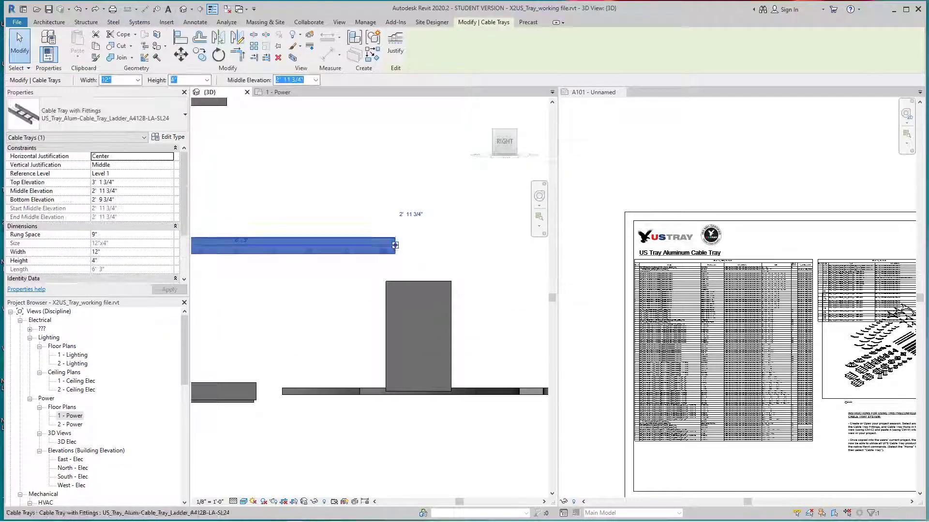
{"action": "right_click", "coordinate": [395, 245]}
{"action": "left_click", "coordinate": [432, 290]}
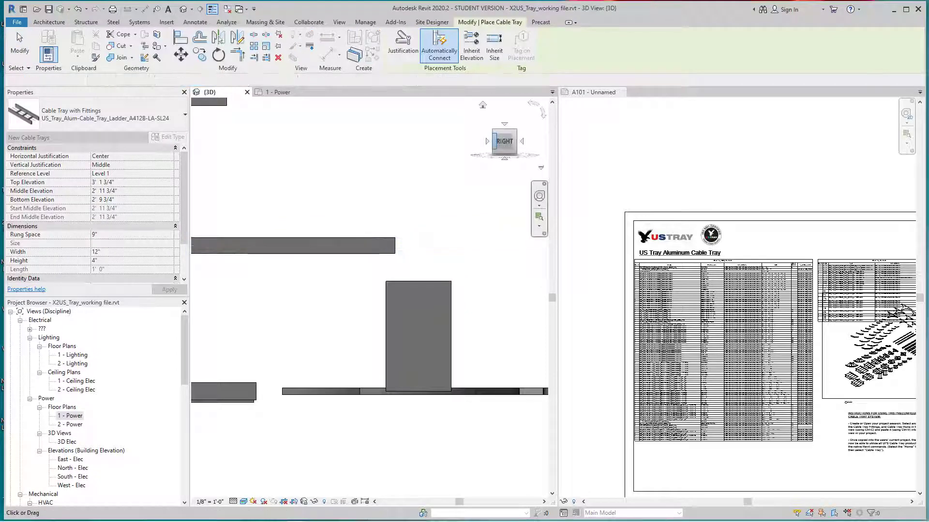
Step: Turn the 3D view to face the front-right edge and tile all open view windows
{"action": "left_click", "coordinate": [494, 142]}
{"action": "middle_click_drag", "start_coordinate": [411, 320], "coordinate": [510, 358]}
{"action": "scroll", "coordinate": [510, 359], "scroll_direction": "down", "scroll_amount": 1}
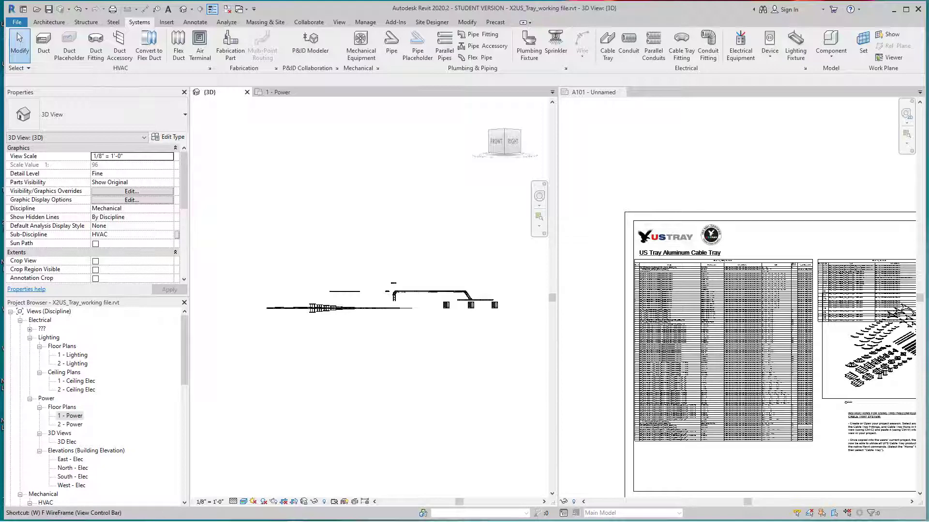
{"action": "key", "text": "t"}
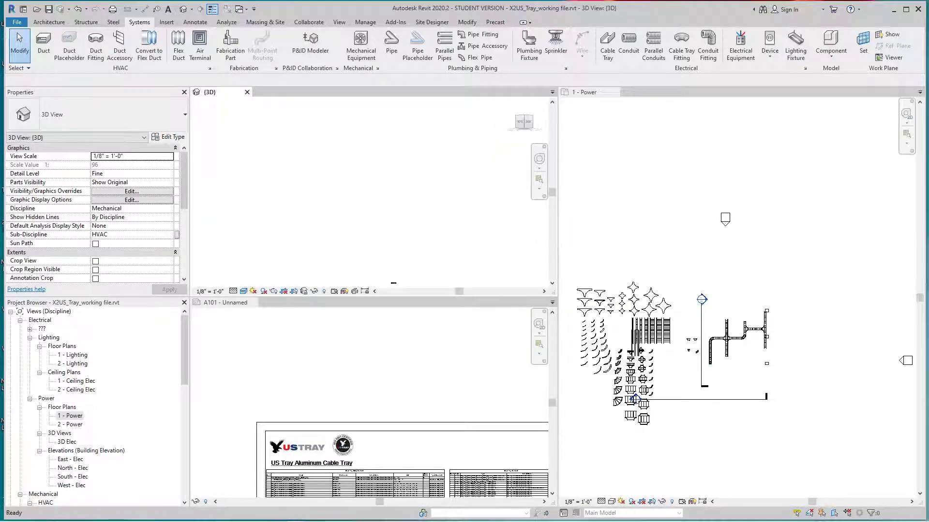
Step: Fit the contents of all tiled views and extend the vertical section's view depth past the transformers in the 1 - Power plan
{"action": "key", "text": "z"}
{"action": "key", "text": "a"}
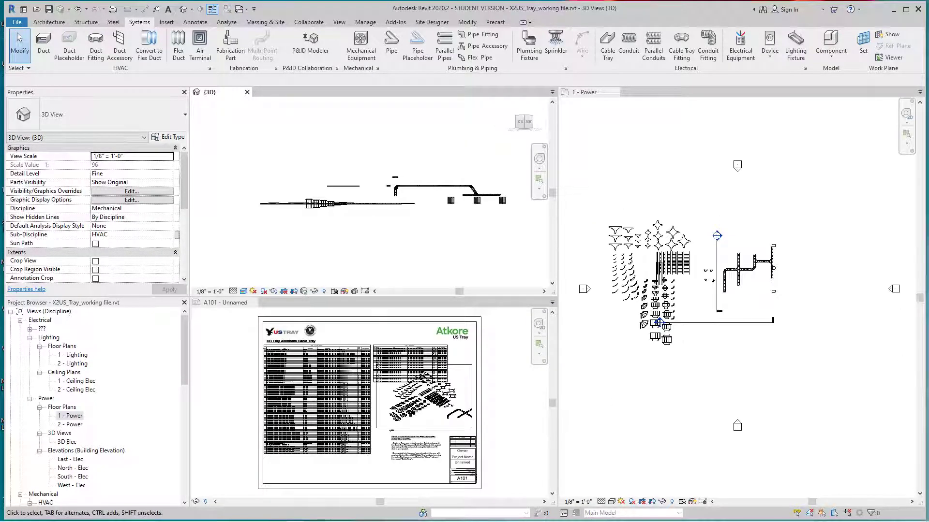
{"action": "left_click", "coordinate": [717, 236]}
{"action": "left_click", "coordinate": [716, 237]}
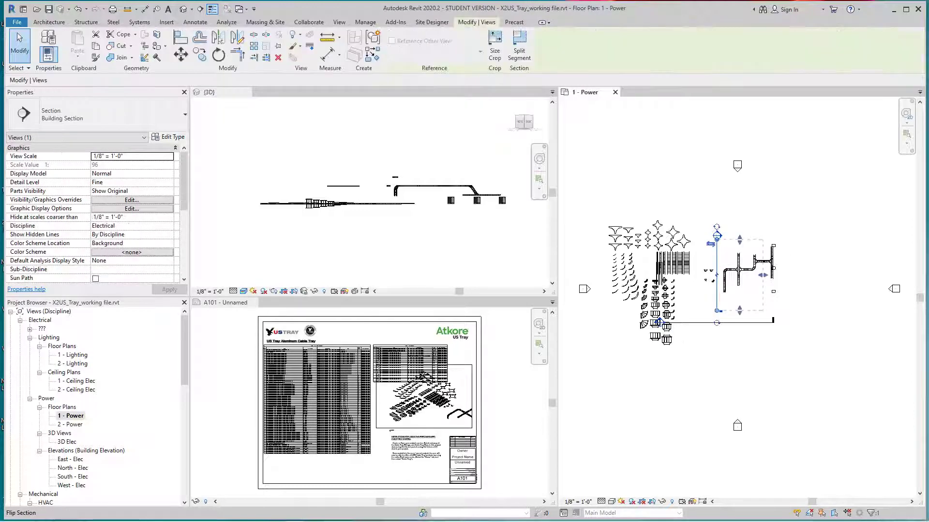
{"action": "key", "text": "Escape"}
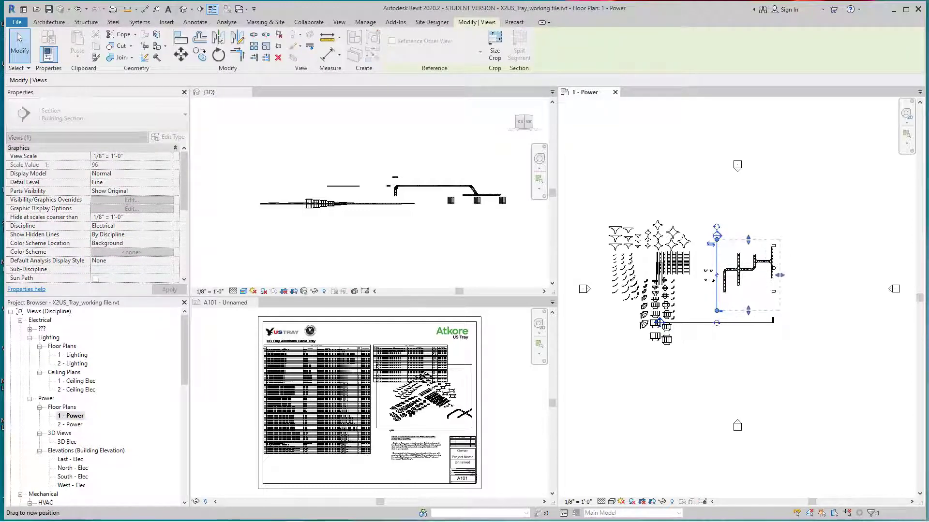
Step: Open the Section 2 view and extend its crop region below Level 1
{"action": "scroll", "coordinate": [718, 236], "scroll_direction": "up", "scroll_amount": 2}
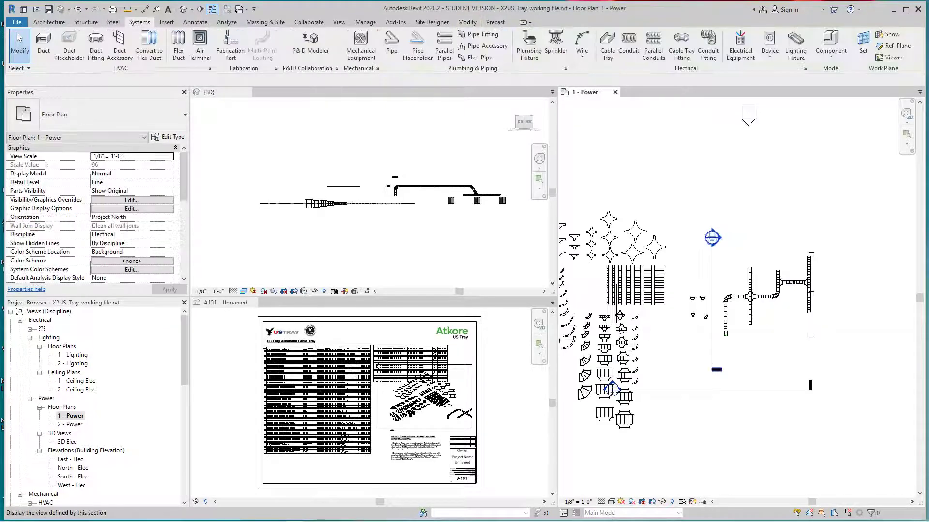
{"action": "double_click", "coordinate": [712, 238]}
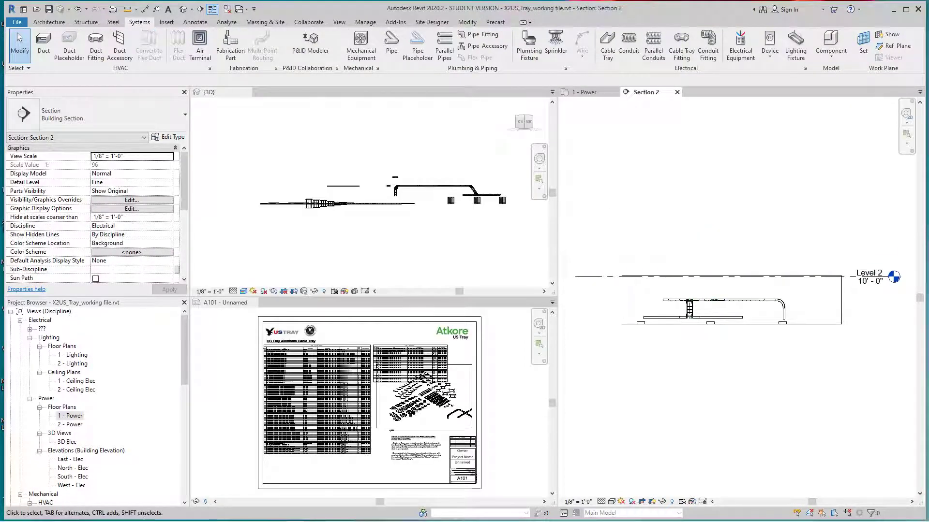
{"action": "scroll", "coordinate": [784, 326], "scroll_direction": "up", "scroll_amount": 5}
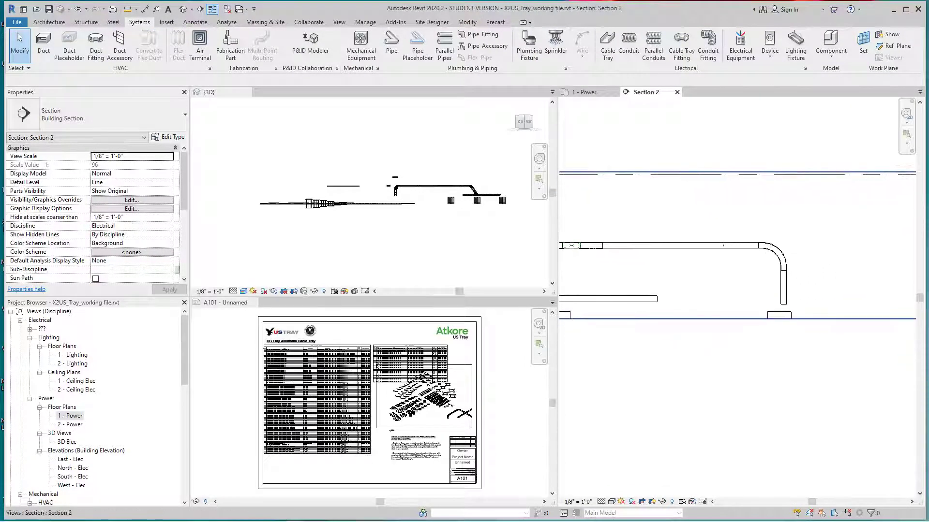
{"action": "left_click", "coordinate": [719, 320]}
{"action": "scroll", "coordinate": [719, 327], "scroll_direction": "down", "scroll_amount": 2}
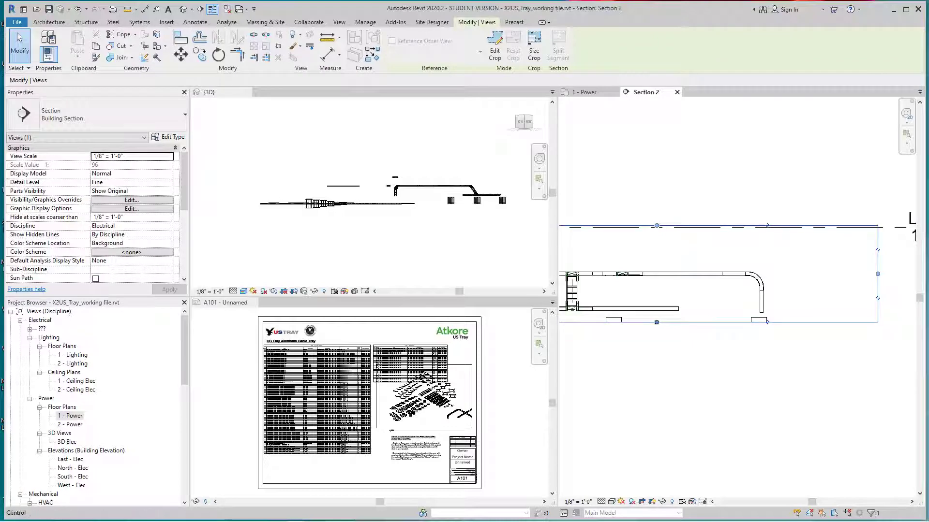
{"action": "left_click_drag", "start_coordinate": [656, 322], "coordinate": [657, 372]}
{"action": "key", "text": "Escape"}
Step: Stretch the lower end of the vertical ladder tray down to the top of the transformer beneath it, at about 2' 2" elevation
{"action": "scroll", "coordinate": [757, 317], "scroll_direction": "up", "scroll_amount": 3}
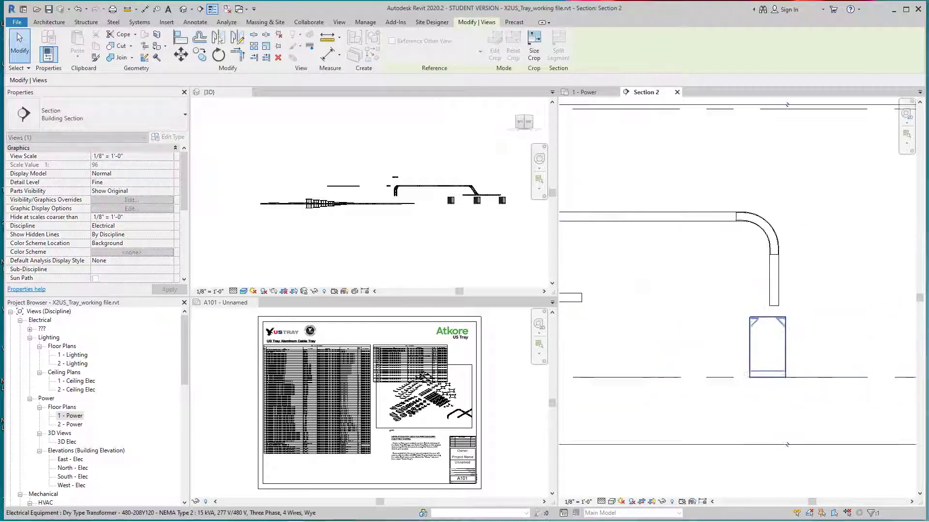
{"action": "left_click", "coordinate": [774, 286]}
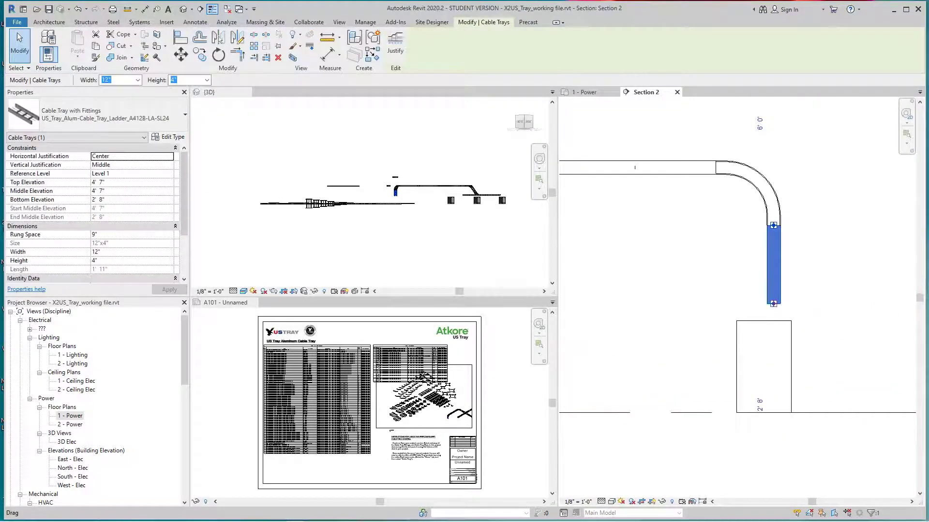
{"action": "left_click_drag", "start_coordinate": [774, 304], "coordinate": [773, 325]}
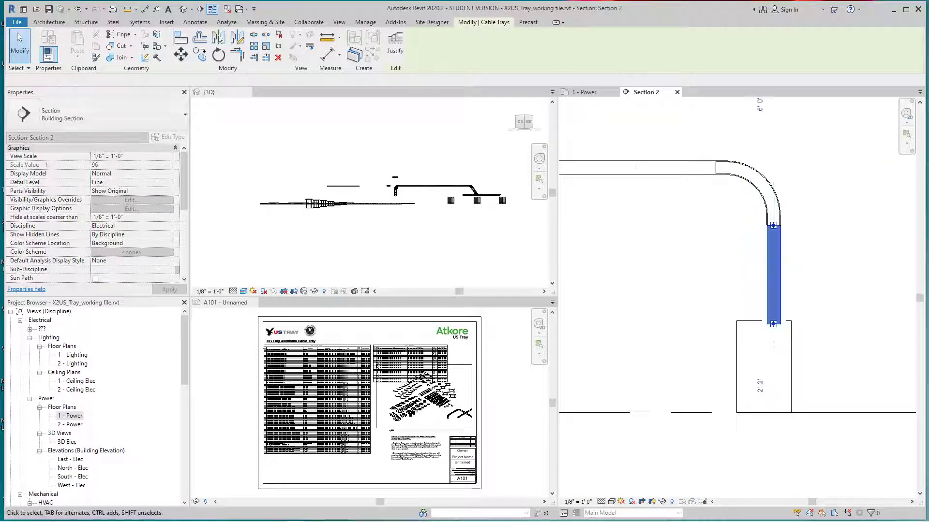
{"action": "left_click", "coordinate": [697, 298]}
Step: Raise the lowered ladder run to a middle elevation of 3' 2 3/4" in the section view
{"action": "scroll", "coordinate": [696, 298], "scroll_direction": "down", "scroll_amount": 3}
{"action": "middle_click_drag", "start_coordinate": [600, 300], "coordinate": [731, 285]}
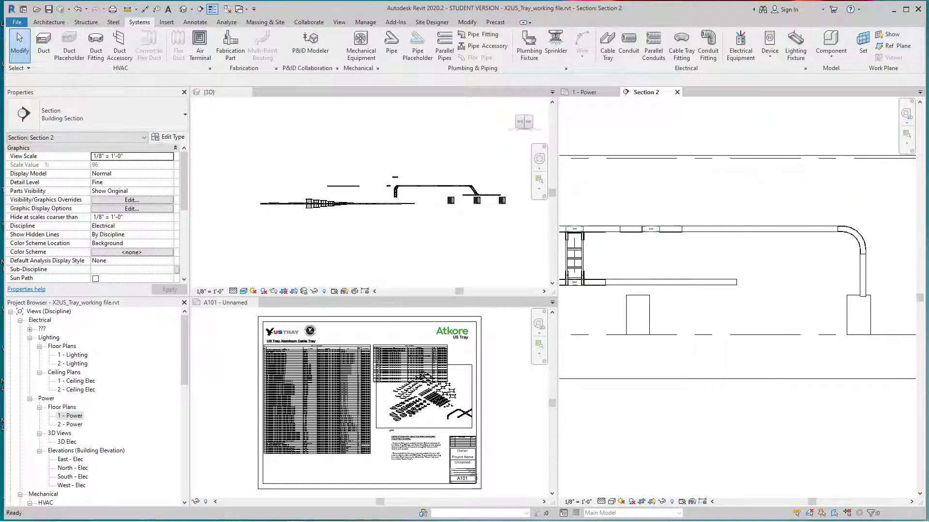
{"action": "scroll", "coordinate": [731, 286], "scroll_direction": "up", "scroll_amount": 3}
{"action": "scroll", "coordinate": [481, 197], "scroll_direction": "up", "scroll_amount": 6}
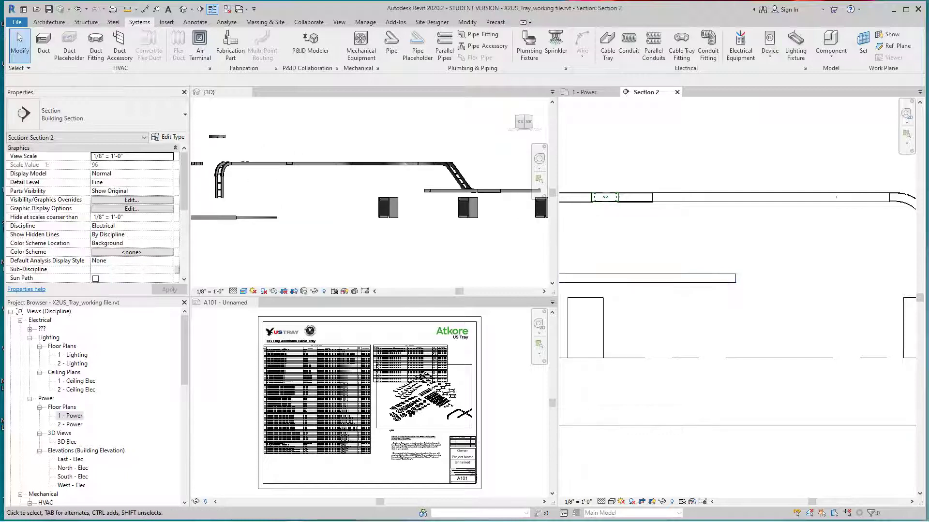
{"action": "scroll", "coordinate": [661, 317], "scroll_direction": "down", "scroll_amount": 3}
{"action": "middle_click_drag", "start_coordinate": [661, 317], "coordinate": [832, 307]}
{"action": "middle_click_drag", "start_coordinate": [582, 299], "coordinate": [682, 301]}
{"action": "scroll", "coordinate": [681, 301], "scroll_direction": "up", "scroll_amount": 2}
{"action": "left_click", "coordinate": [748, 277]}
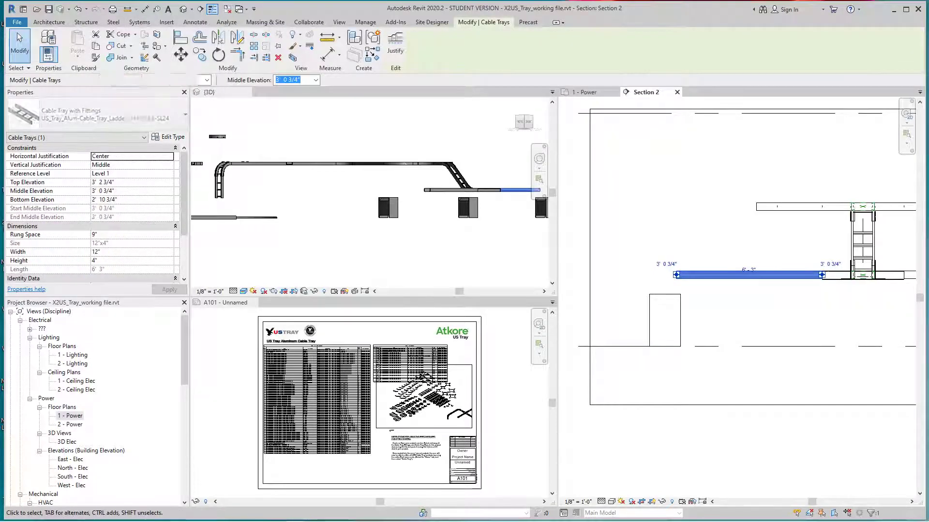
{"action": "key", "text": "Up"}
{"action": "key", "text": "Up"}
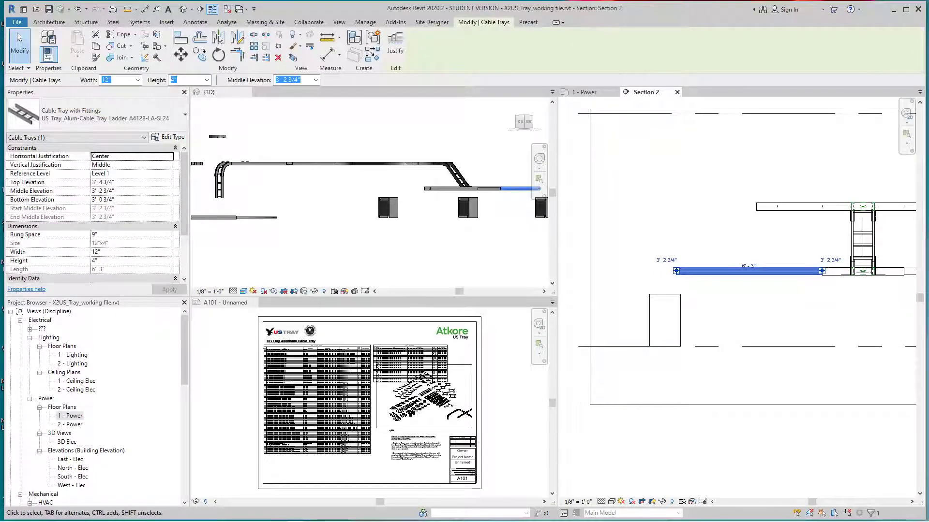
Step: Try to draw a short vertical tray drop from the lowered run's open end down to the end transformer
{"action": "right_click", "coordinate": [673, 271]}
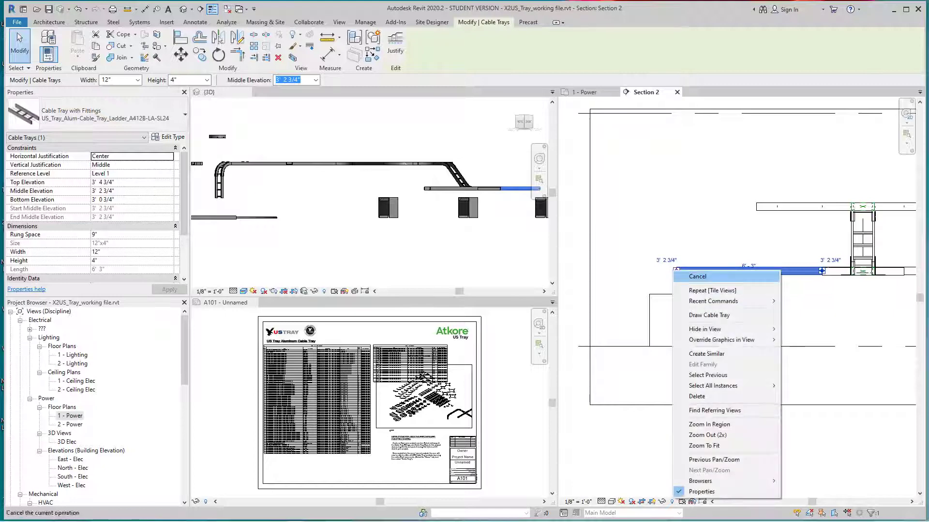
{"action": "left_click", "coordinate": [716, 315]}
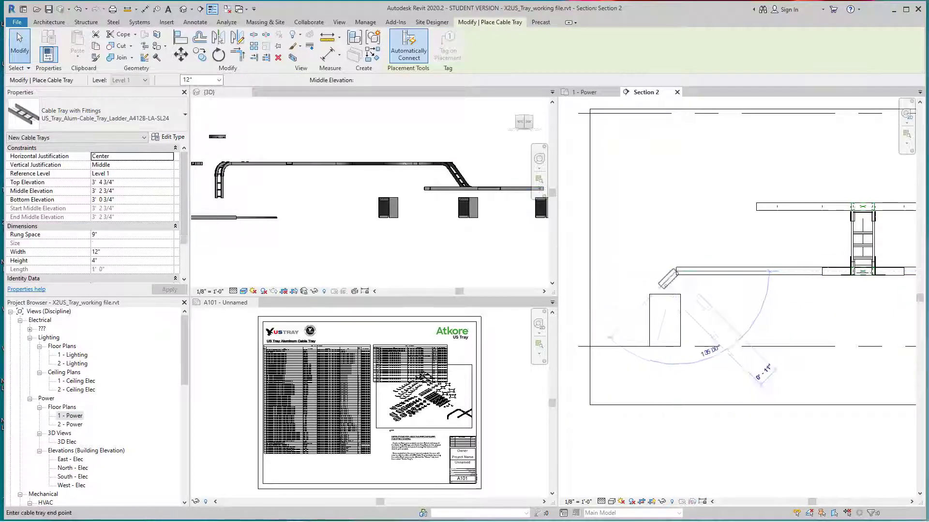
{"action": "left_click", "coordinate": [675, 295]}
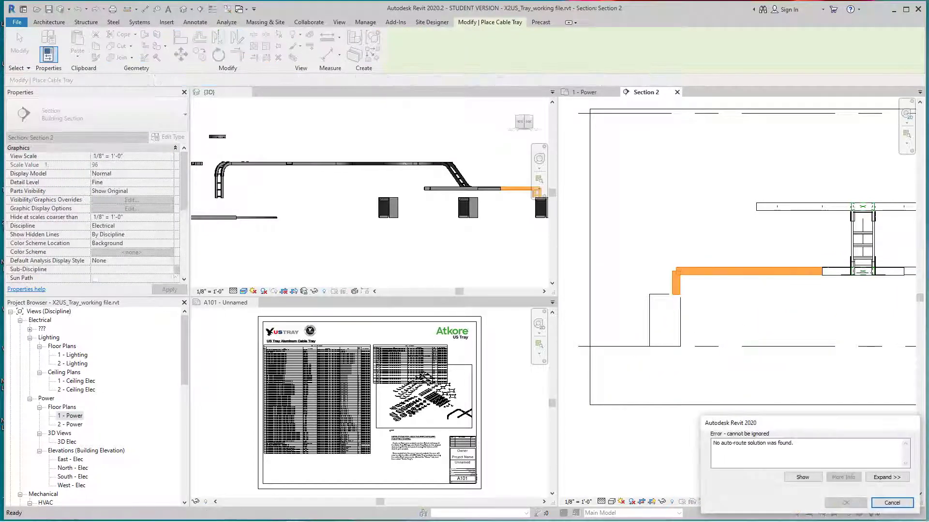
{"action": "left_click", "coordinate": [892, 503]}
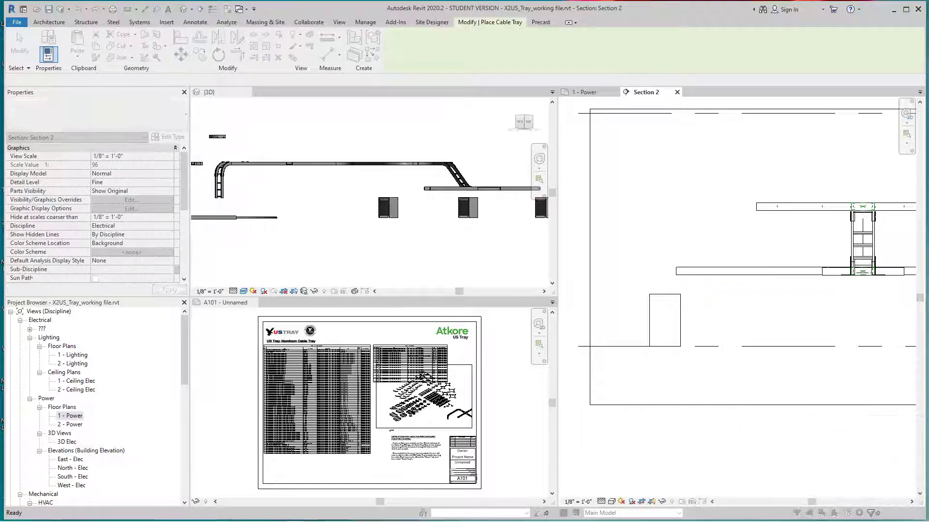
Step: Widen the Section 2 crop region outward on the side of the lowered run's open end
{"action": "scroll", "coordinate": [667, 272], "scroll_direction": "up", "scroll_amount": 3}
{"action": "scroll", "coordinate": [670, 314], "scroll_direction": "down", "scroll_amount": 1}
{"action": "scroll", "coordinate": [674, 317], "scroll_direction": "down", "scroll_amount": 8}
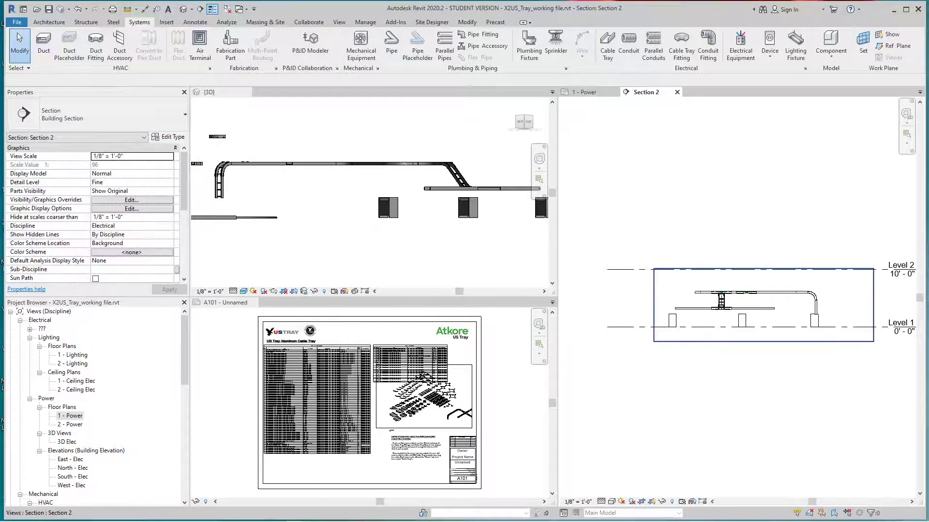
{"action": "left_click", "coordinate": [654, 316]}
{"action": "left_click_drag", "start_coordinate": [653, 305], "coordinate": [613, 305]}
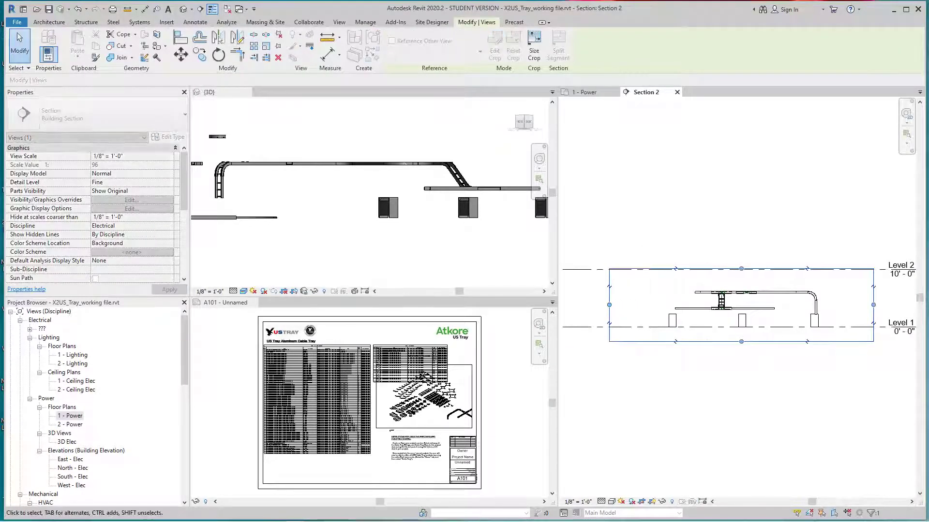
{"action": "key", "text": "Escape"}
Step: Move the end transformer farther away from the lowered run's open end and set its base on Level 1
{"action": "left_click", "coordinate": [656, 322]}
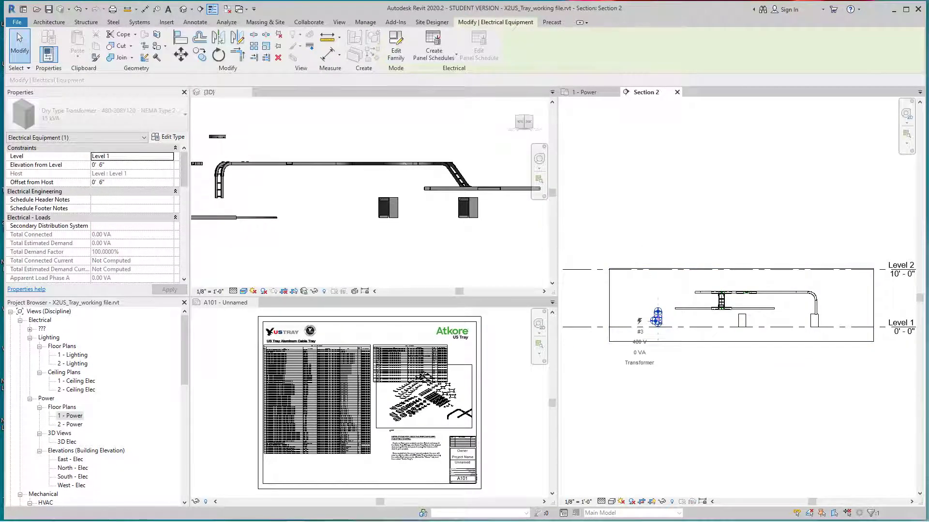
{"action": "key", "text": "Escape"}
{"action": "scroll", "coordinate": [656, 322], "scroll_direction": "up", "scroll_amount": 3}
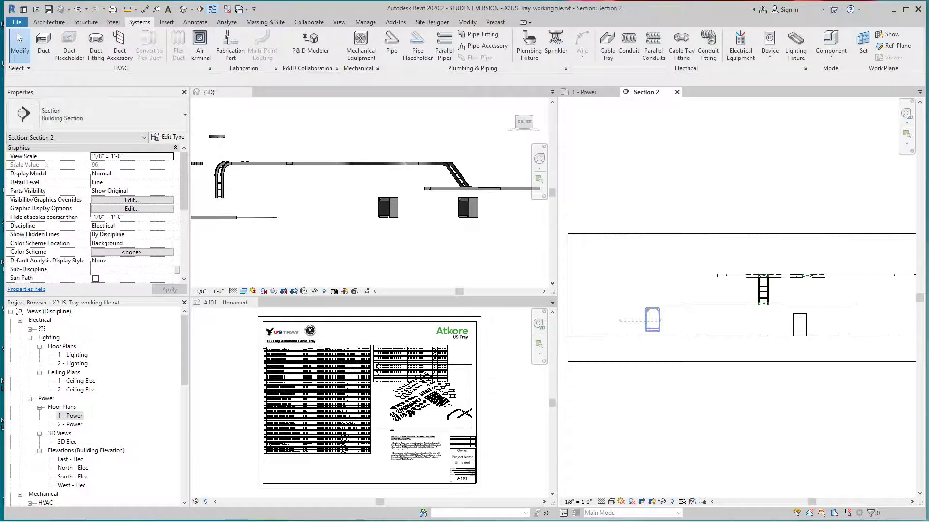
{"action": "left_click", "coordinate": [653, 320]}
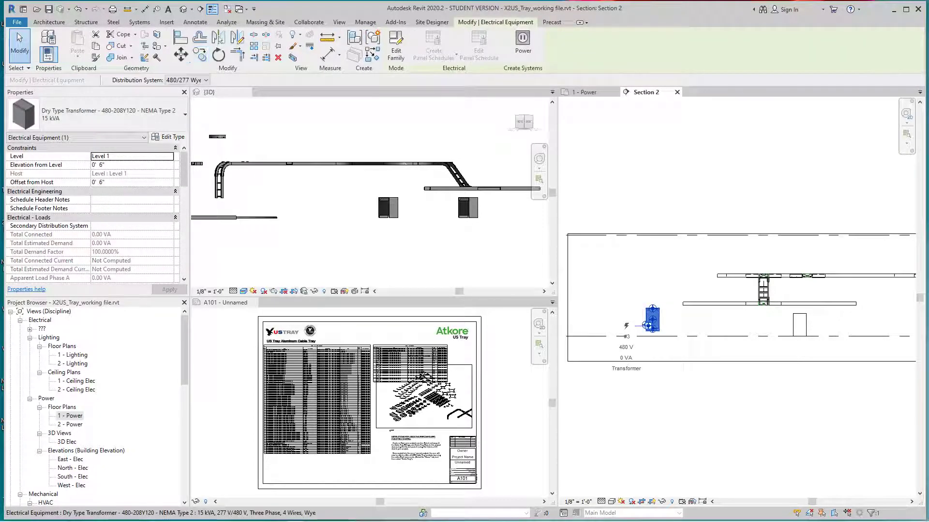
{"action": "left_click", "coordinate": [181, 54]}
{"action": "scroll", "coordinate": [613, 322], "scroll_direction": "up", "scroll_amount": 2}
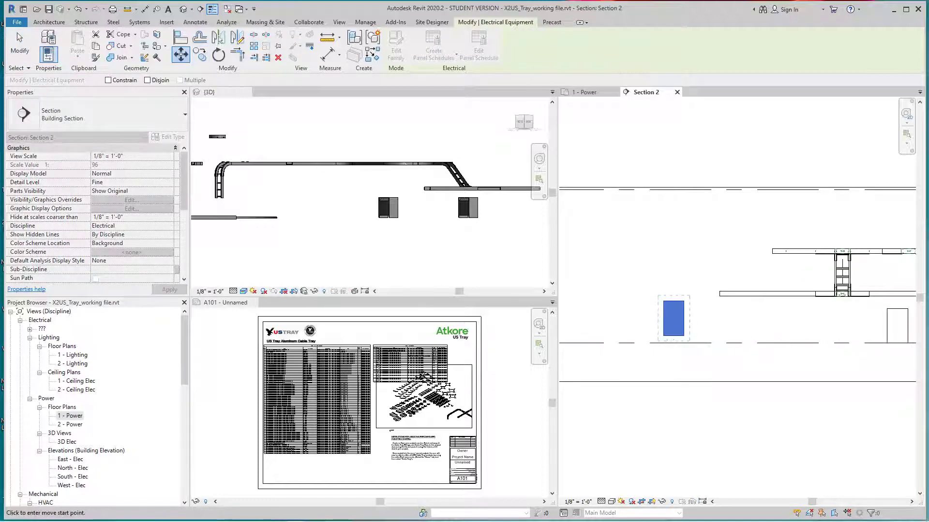
{"action": "left_click", "coordinate": [673, 343]}
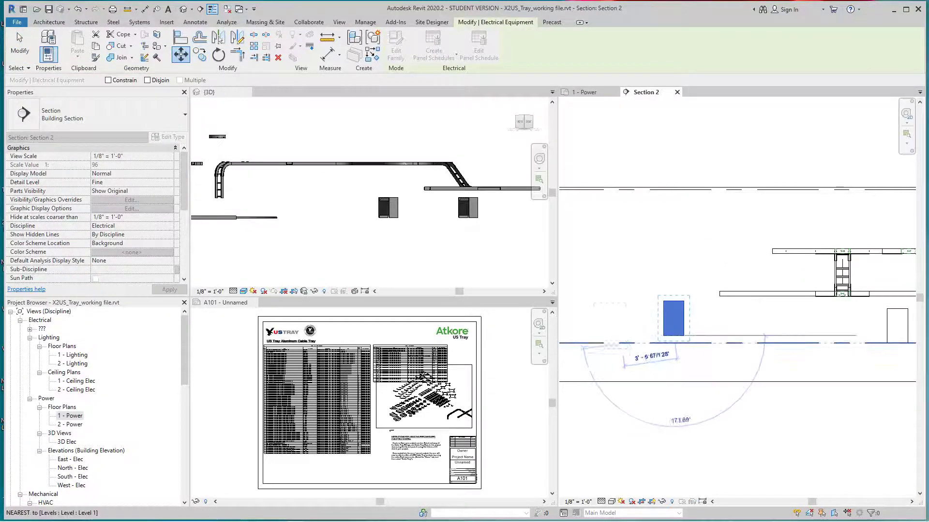
{"action": "left_click", "coordinate": [611, 343]}
{"action": "key", "text": "Escape"}
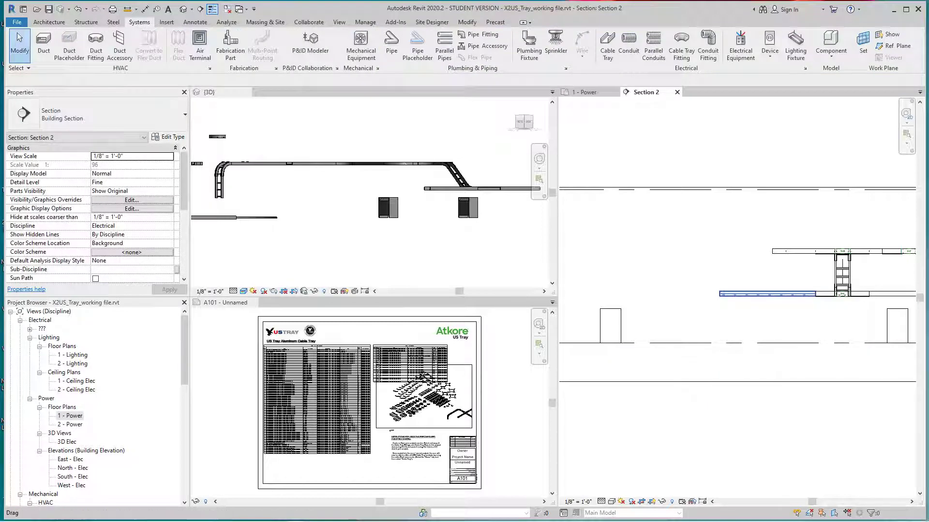
Step: Draw a vertical cable tray riser about 3' 2" upward from the open end of the lowered run
{"action": "left_click", "coordinate": [719, 294]}
{"action": "right_click", "coordinate": [719, 294]}
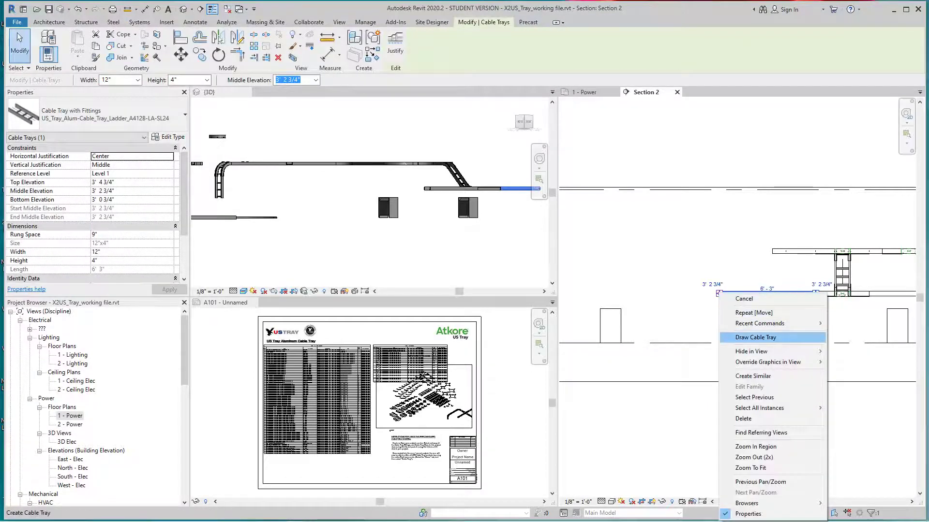
{"action": "left_click", "coordinate": [755, 337]}
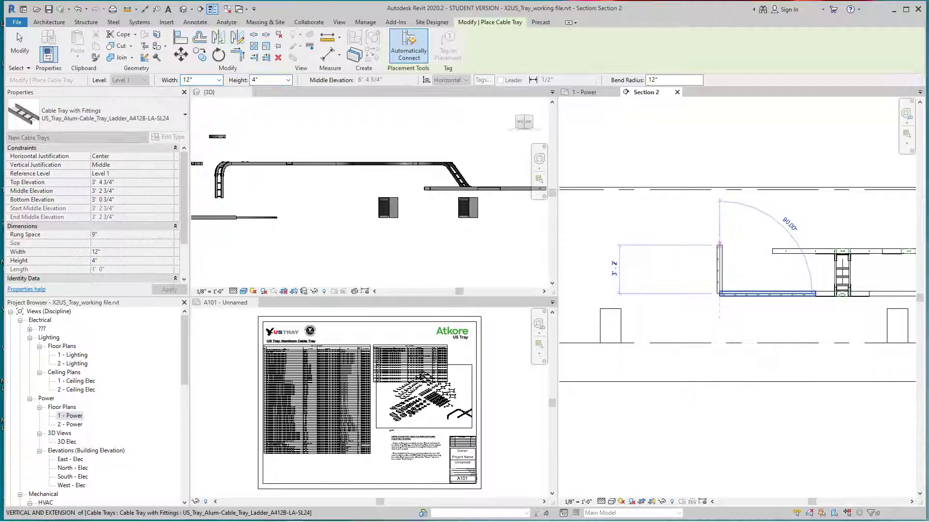
{"action": "left_click", "coordinate": [719, 244]}
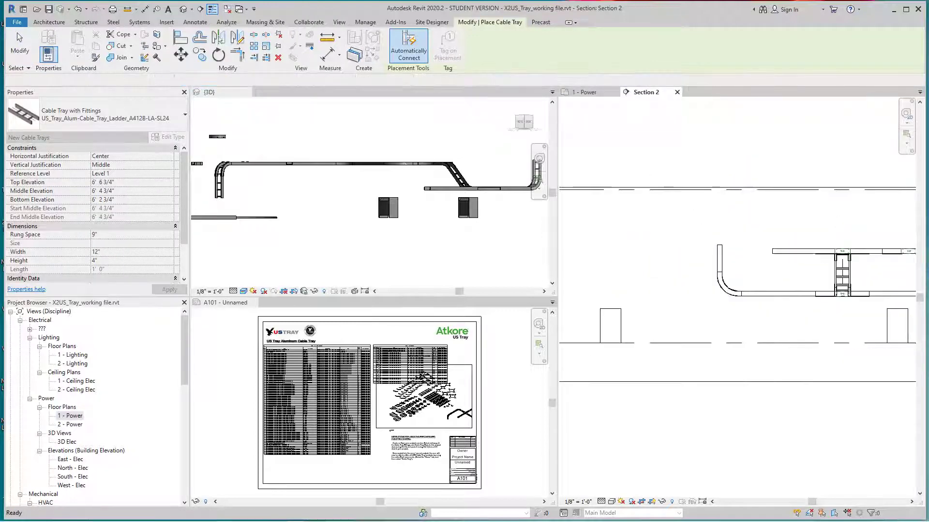
{"action": "key", "text": "Escape"}
{"action": "key", "text": "Escape"}
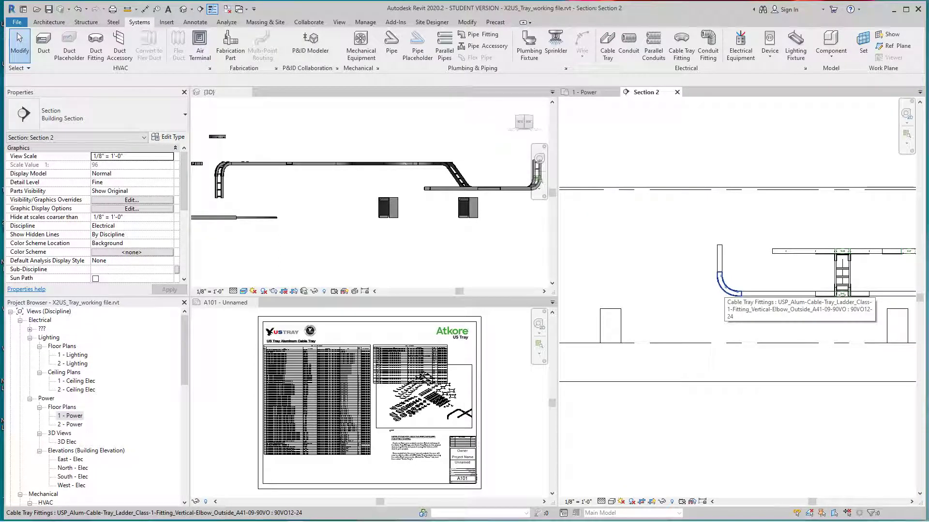
Step: Continue the tray horizontally from the riser's top to above the moved transformer, and drop it vertically to an elevation of 2' 1 3/4"
{"action": "left_click", "coordinate": [720, 256]}
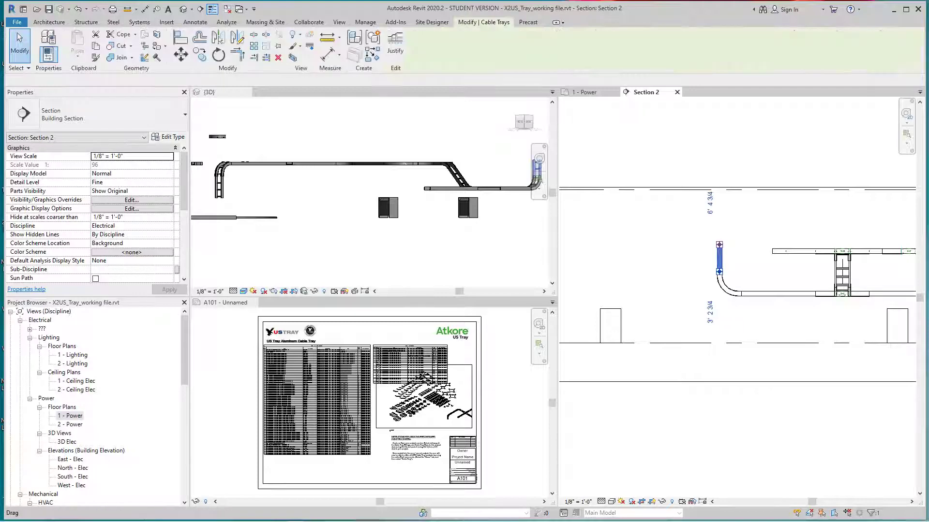
{"action": "right_click", "coordinate": [720, 247]}
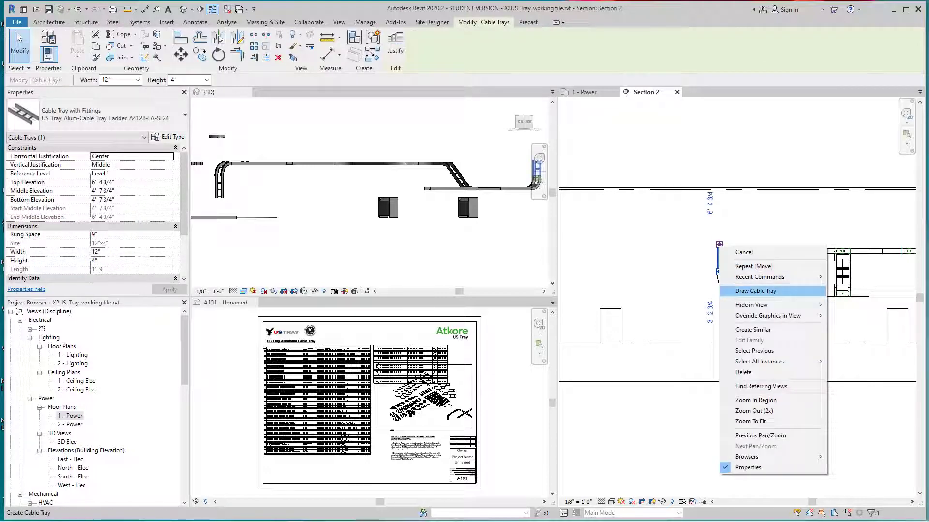
{"action": "left_click", "coordinate": [756, 291]}
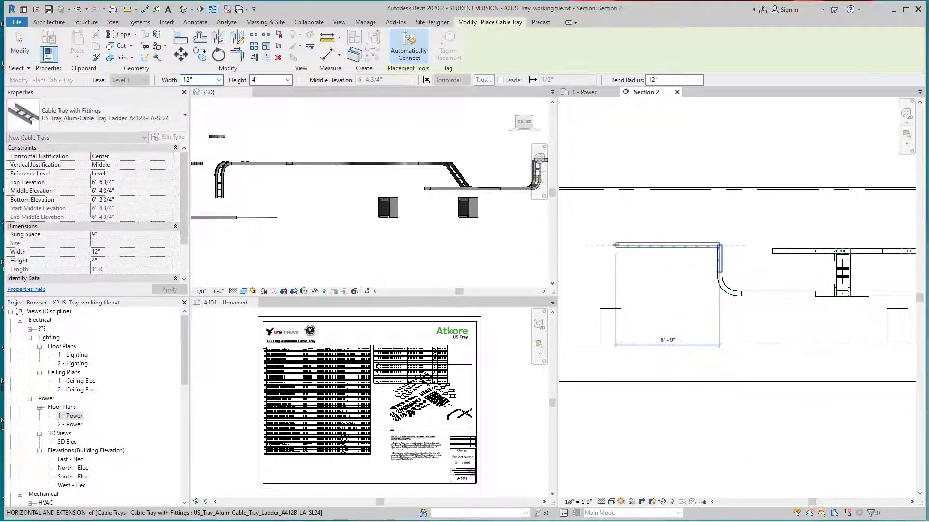
{"action": "left_click", "coordinate": [608, 245]}
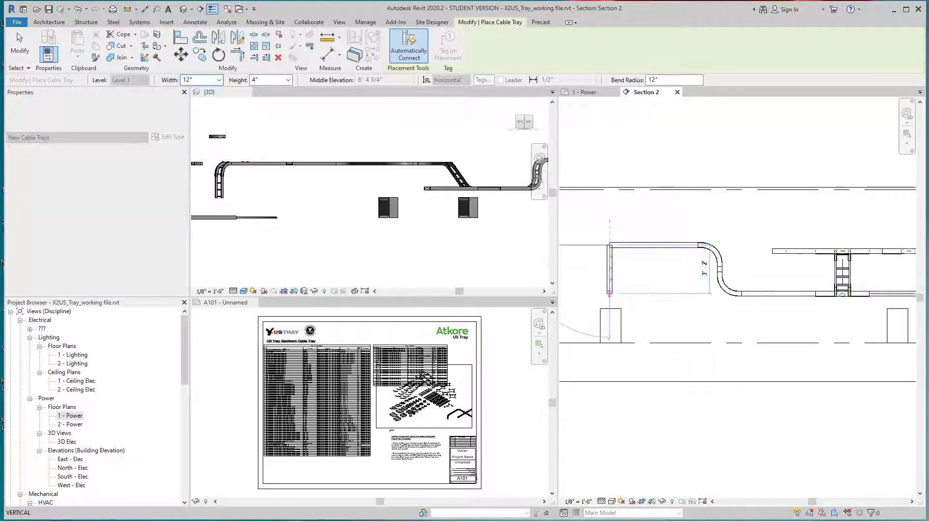
{"action": "left_click", "coordinate": [609, 310]}
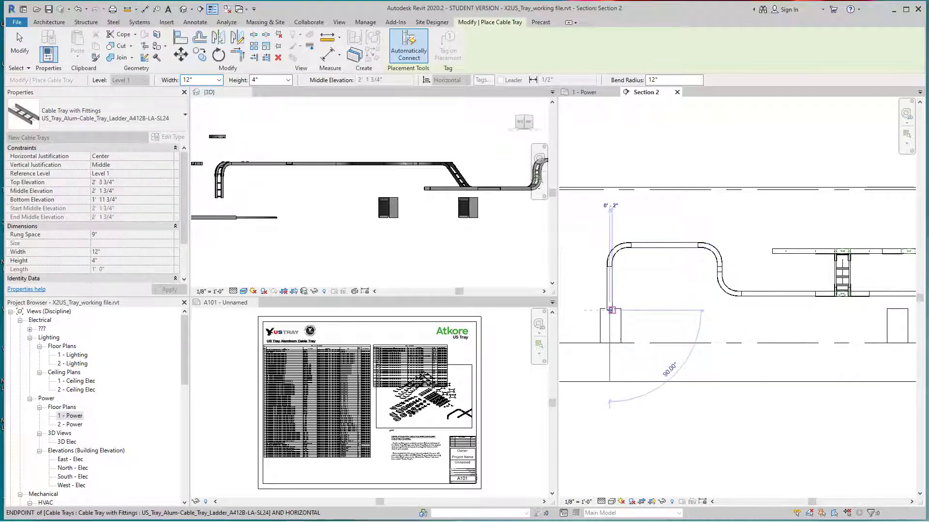
Step: End the cable tray placement and turn the 3D view to an isometric angle showing the whole run and the fitting families
{"action": "key", "text": "Escape"}
{"action": "key", "text": "Escape"}
{"action": "scroll", "coordinate": [645, 310], "scroll_direction": "down", "scroll_amount": 2}
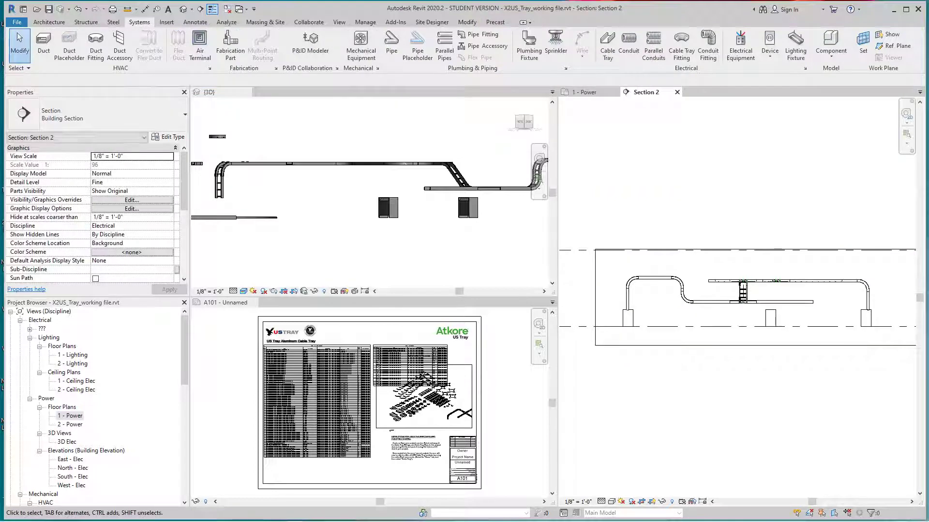
{"action": "scroll", "coordinate": [383, 211], "scroll_direction": "down", "scroll_amount": 3}
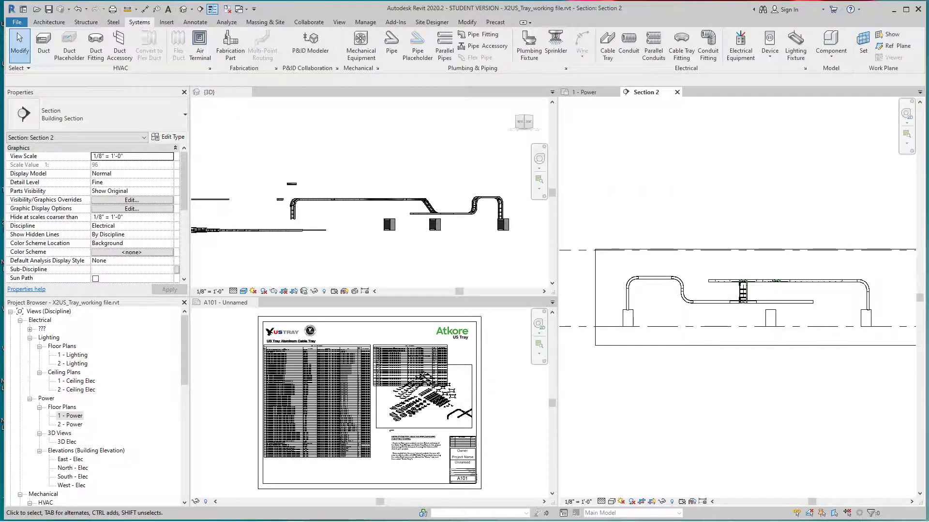
{"action": "left_click", "coordinate": [512, 102]}
{"action": "left_click", "coordinate": [512, 102]}
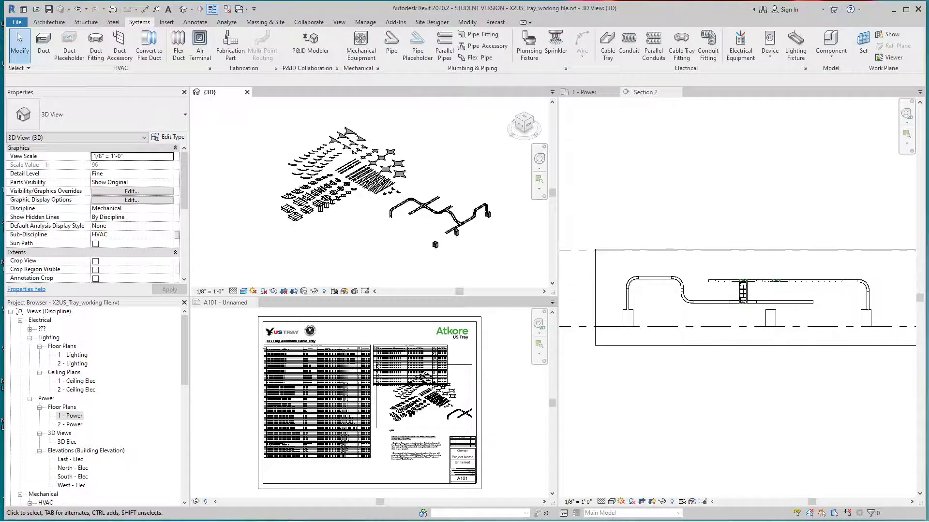
Step: Examine the tray fitting schedule on sheet A101 for the listed elbow, tee, cross and reducer types and sizes
{"action": "scroll", "coordinate": [275, 460], "scroll_direction": "up", "scroll_amount": 9}
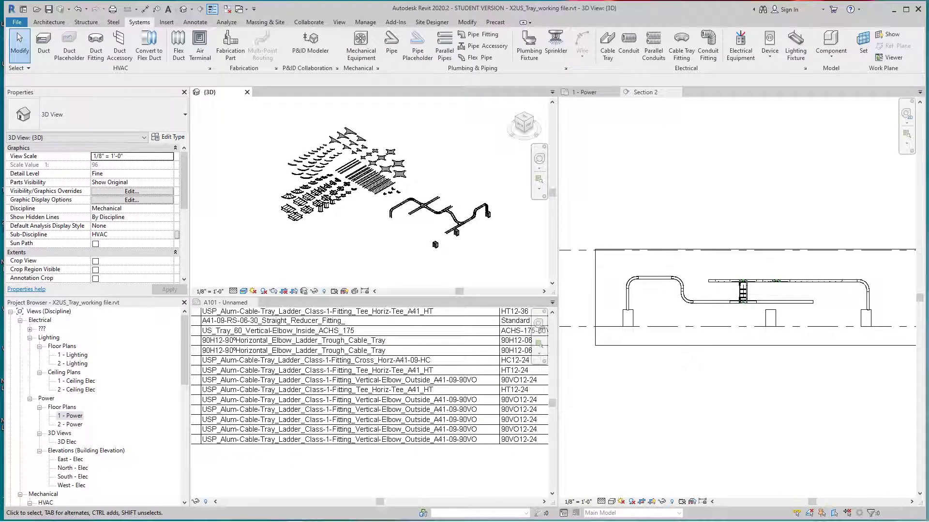
{"action": "scroll", "coordinate": [283, 447], "scroll_direction": "down", "scroll_amount": 5}
{"action": "scroll", "coordinate": [300, 439], "scroll_direction": "up", "scroll_amount": 4}
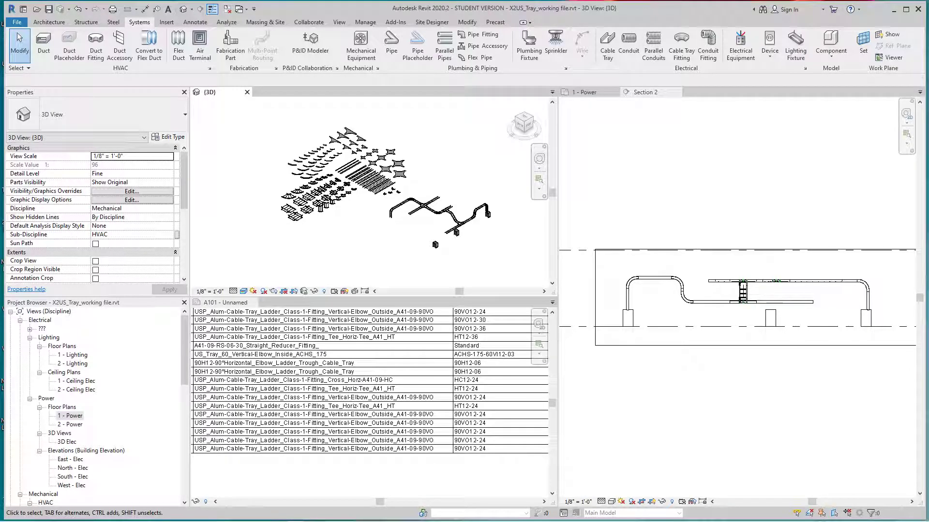
{"action": "scroll", "coordinate": [370, 401], "scroll_direction": "down", "scroll_amount": 5}
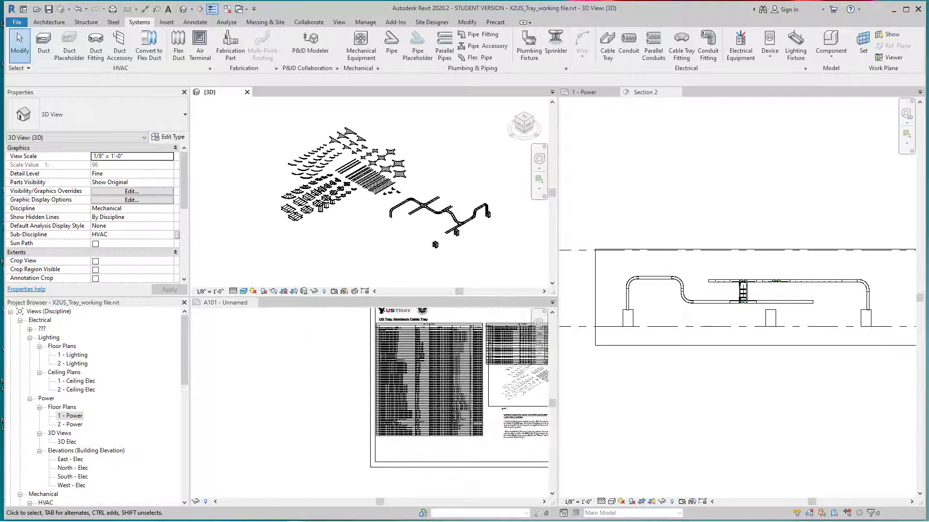
{"action": "scroll", "coordinate": [527, 378], "scroll_direction": "up", "scroll_amount": 5}
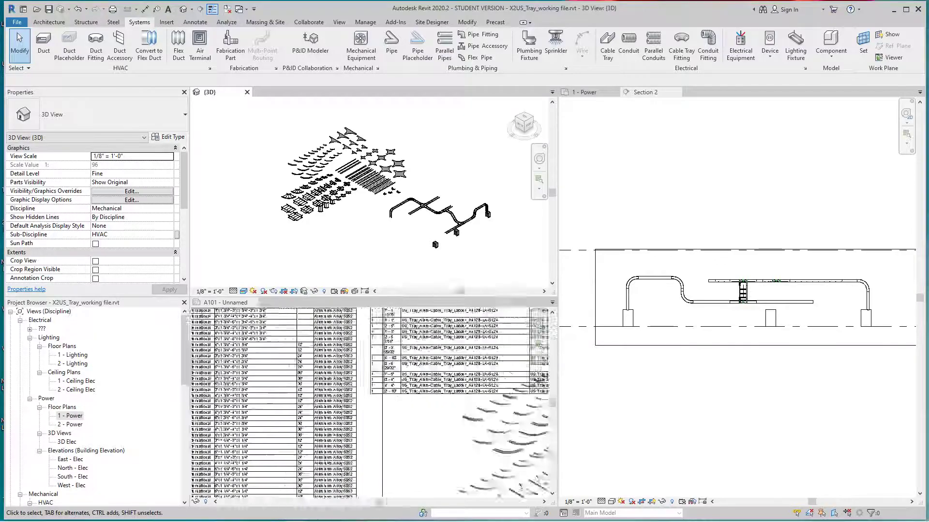
{"action": "scroll", "coordinate": [347, 385], "scroll_direction": "down", "scroll_amount": 3}
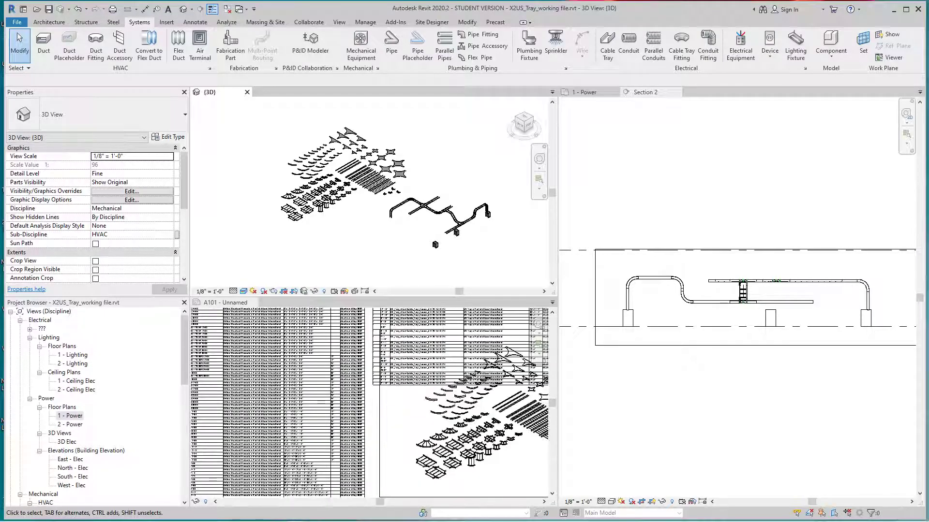
Step: Activate sheet A101 and examine the lengths and types in the last rows of the Cable Tray Schedule
{"action": "scroll", "coordinate": [346, 385], "scroll_direction": "up", "scroll_amount": 2}
{"action": "left_click", "coordinate": [460, 411]}
{"action": "scroll", "coordinate": [488, 394], "scroll_direction": "up", "scroll_amount": 3}
{"action": "middle_click_drag", "start_coordinate": [483, 363], "coordinate": [384, 389]}
{"action": "scroll", "coordinate": [484, 396], "scroll_direction": "up", "scroll_amount": 3}
{"action": "scroll", "coordinate": [429, 381], "scroll_direction": "down", "scroll_amount": 6}
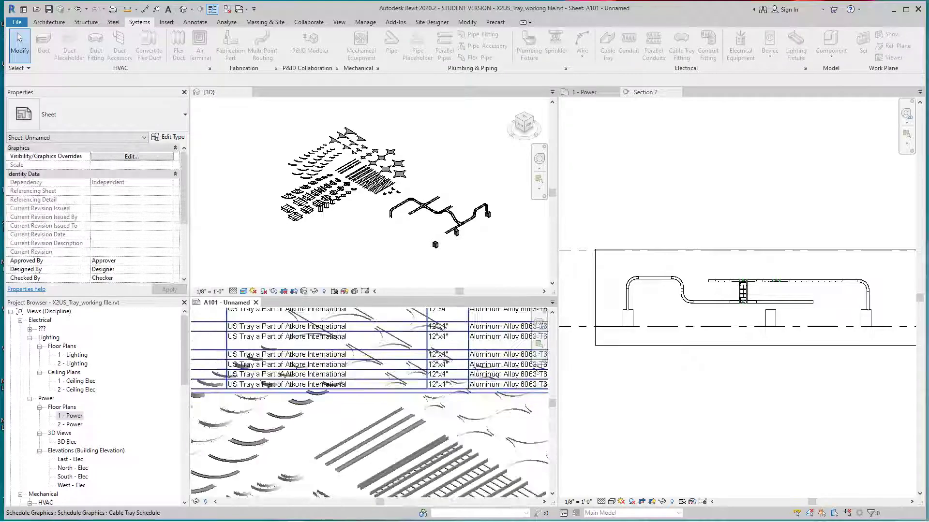
{"action": "scroll", "coordinate": [430, 379], "scroll_direction": "down", "scroll_amount": 2}
{"action": "scroll", "coordinate": [356, 349], "scroll_direction": "up", "scroll_amount": 4}
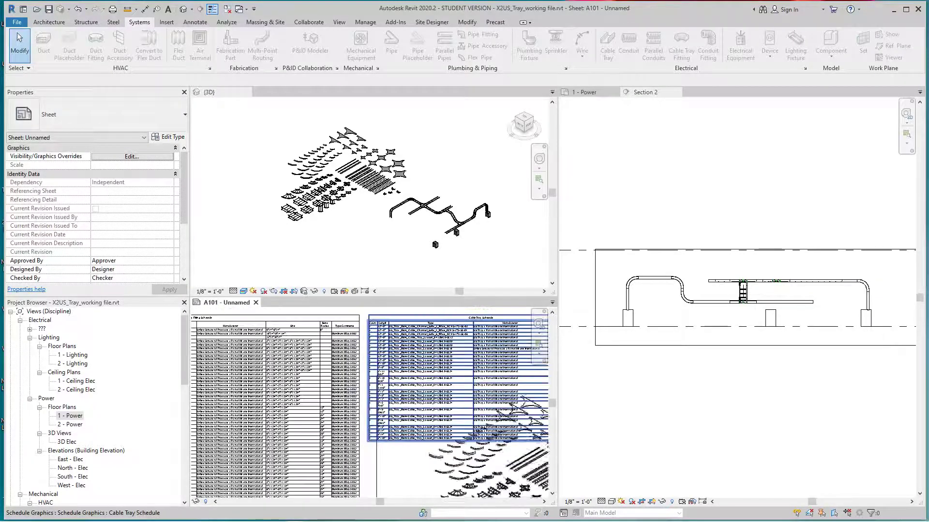
{"action": "scroll", "coordinate": [388, 387], "scroll_direction": "up", "scroll_amount": 2}
{"action": "middle_click_drag", "start_coordinate": [425, 435], "coordinate": [426, 341]}
{"action": "scroll", "coordinate": [376, 445], "scroll_direction": "up", "scroll_amount": 2}
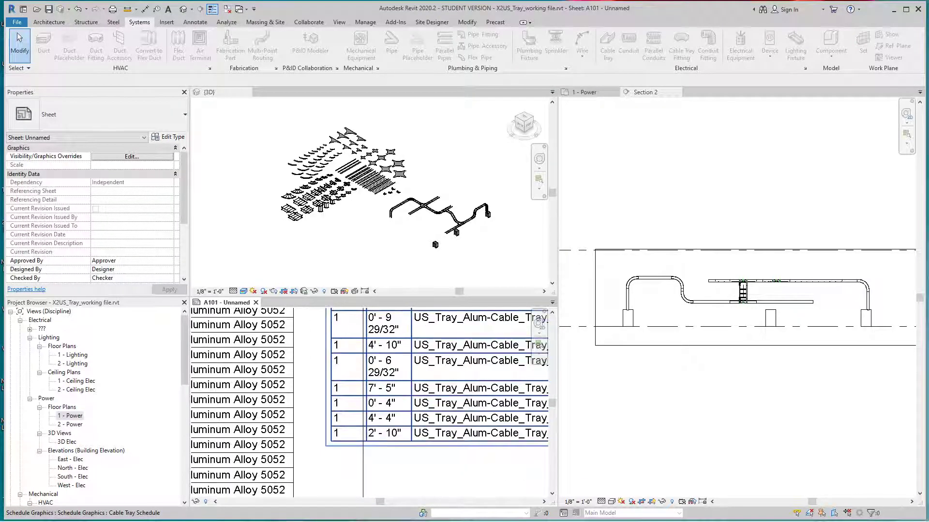
{"action": "scroll", "coordinate": [389, 385], "scroll_direction": "down", "scroll_amount": 1}
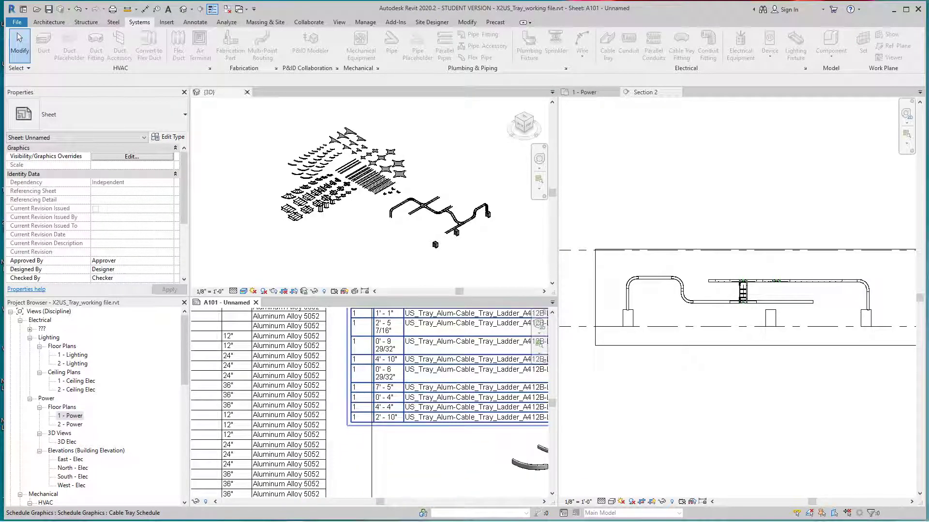
Step: Undo the vertical drop, the horizontal tray and the riser drawn from the lowered run's open end
{"action": "left_click", "coordinate": [78, 8]}
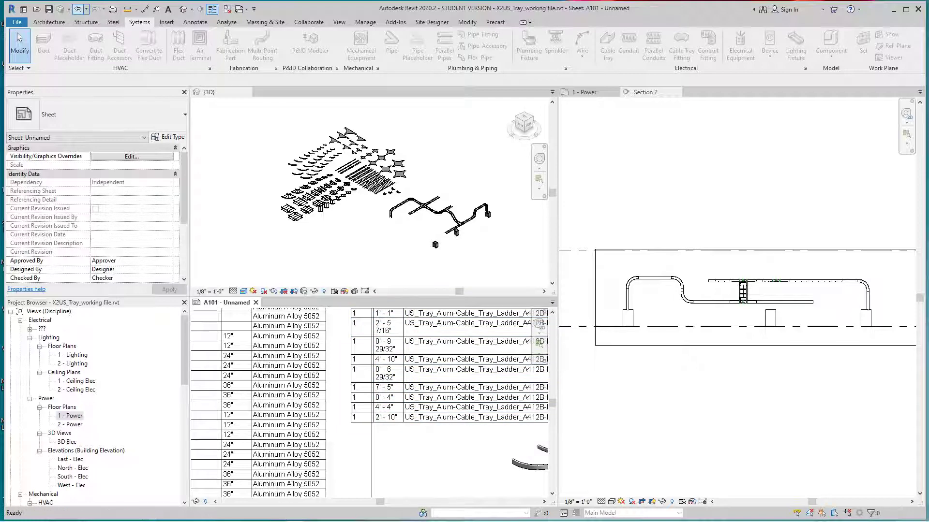
{"action": "left_click", "coordinate": [77, 9]}
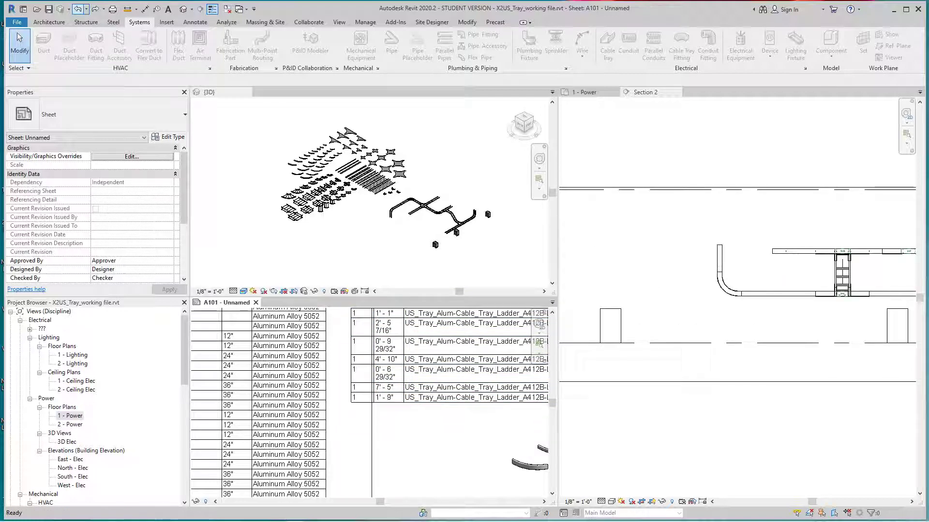
{"action": "key", "text": "ctrl+z"}
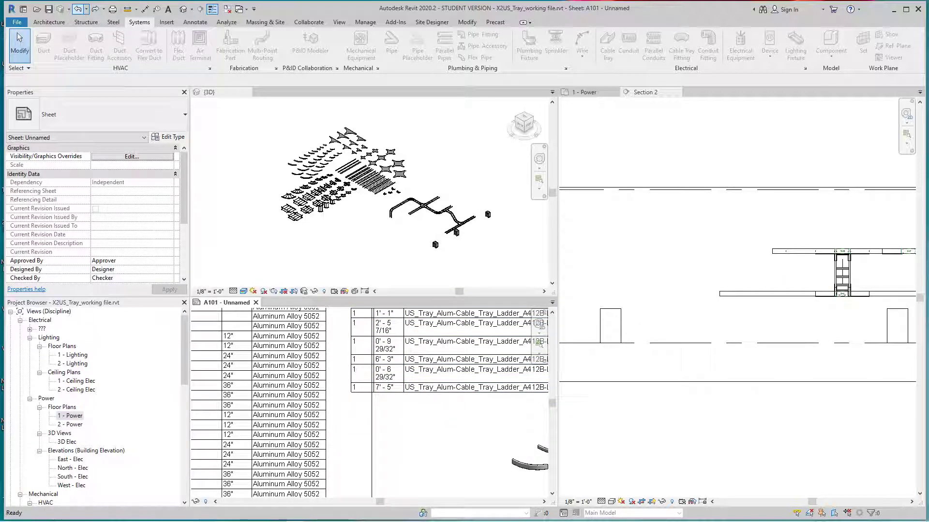